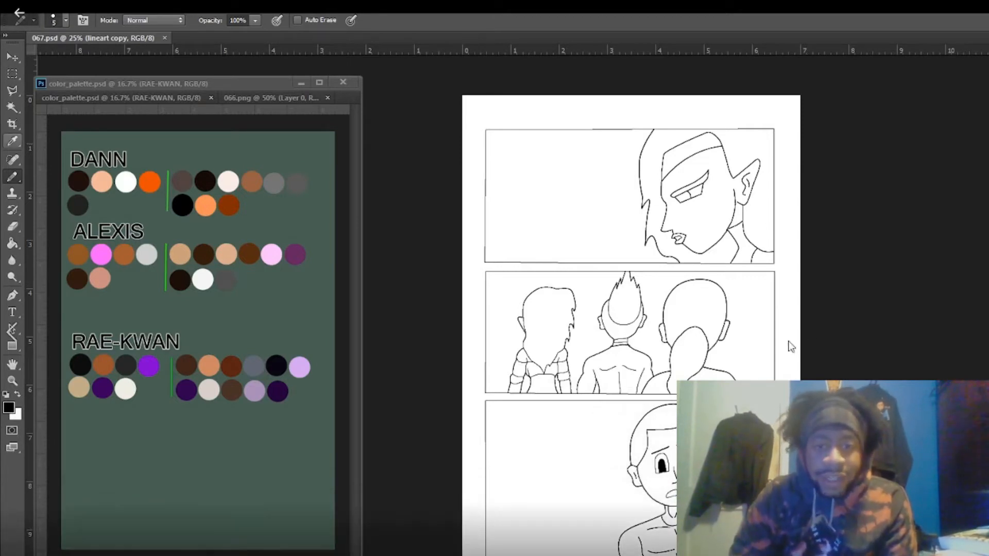
Step: Fill the woman's upper eyelid in the first panel with black
{"action": "key", "text": "i"}
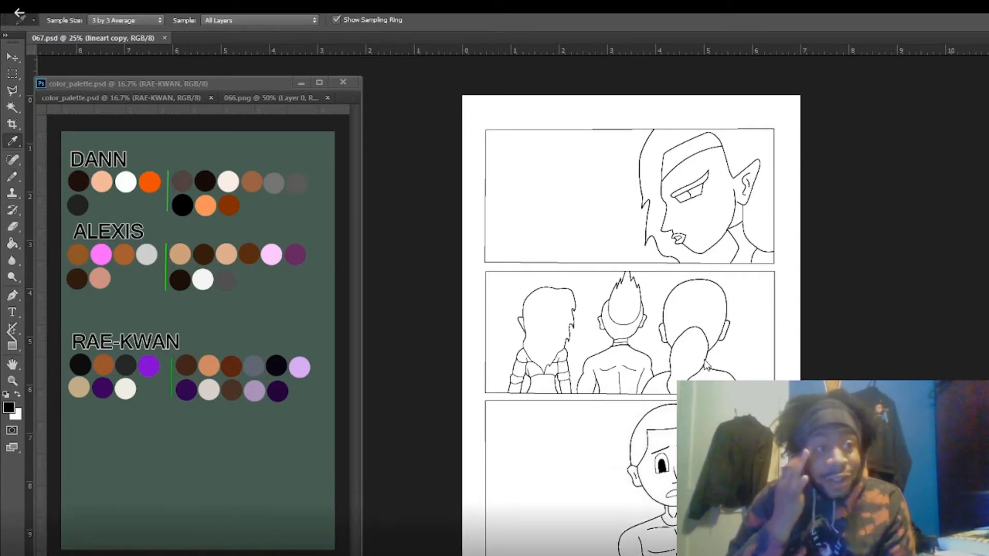
{"action": "key", "text": "g"}
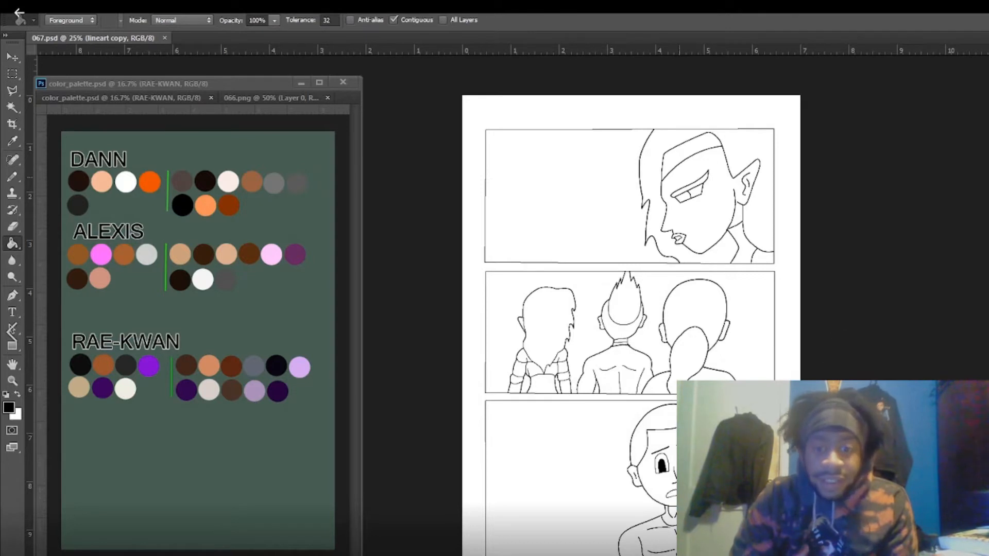
{"action": "left_click", "coordinate": [690, 185]}
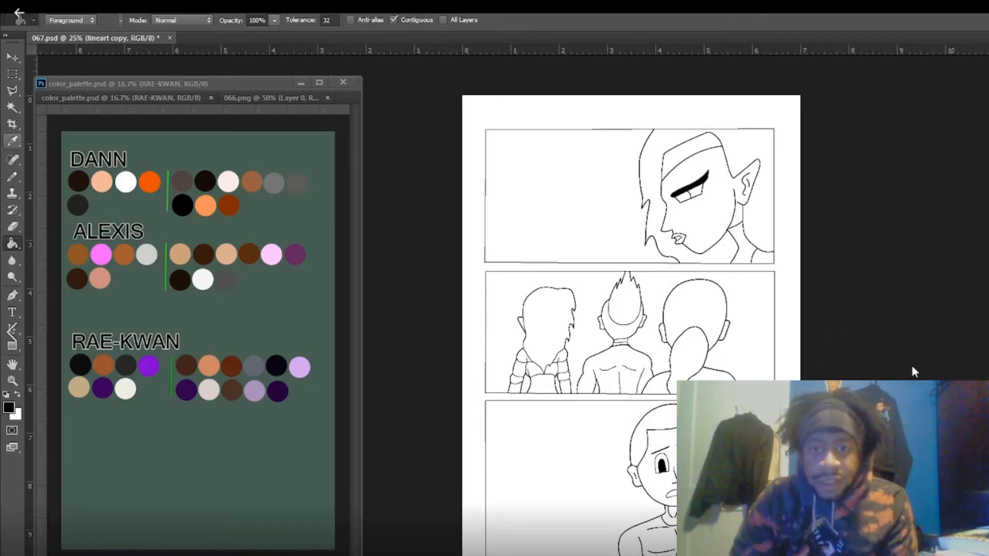
Step: Fill the ponytailed figure's hair in the second panel and the boy's hair in the third with Dann's dark brown swatch
{"action": "key", "text": "i"}
{"action": "left_click", "coordinate": [79, 181]}
{"action": "left_click", "coordinate": [12, 243]}
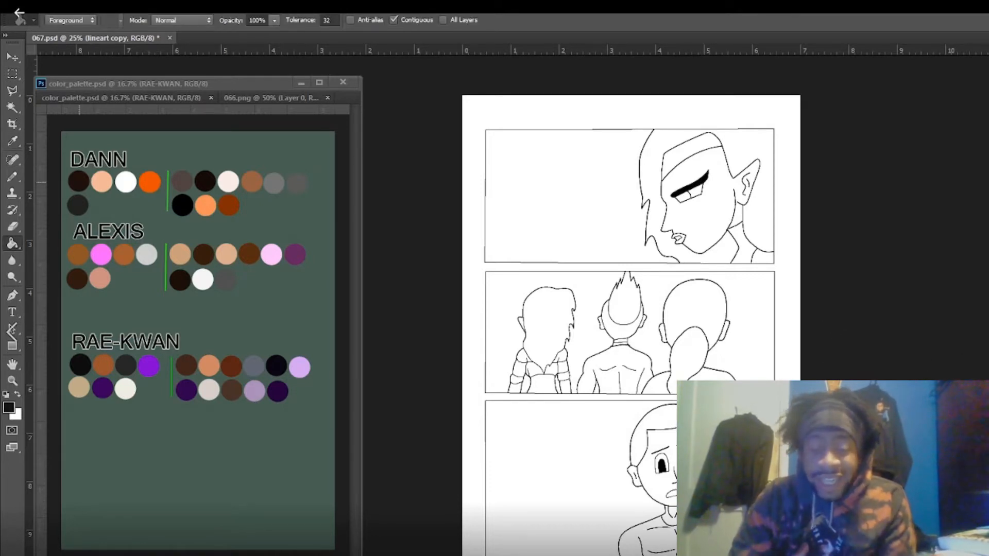
{"action": "left_click", "coordinate": [684, 314]}
{"action": "left_click", "coordinate": [684, 341]}
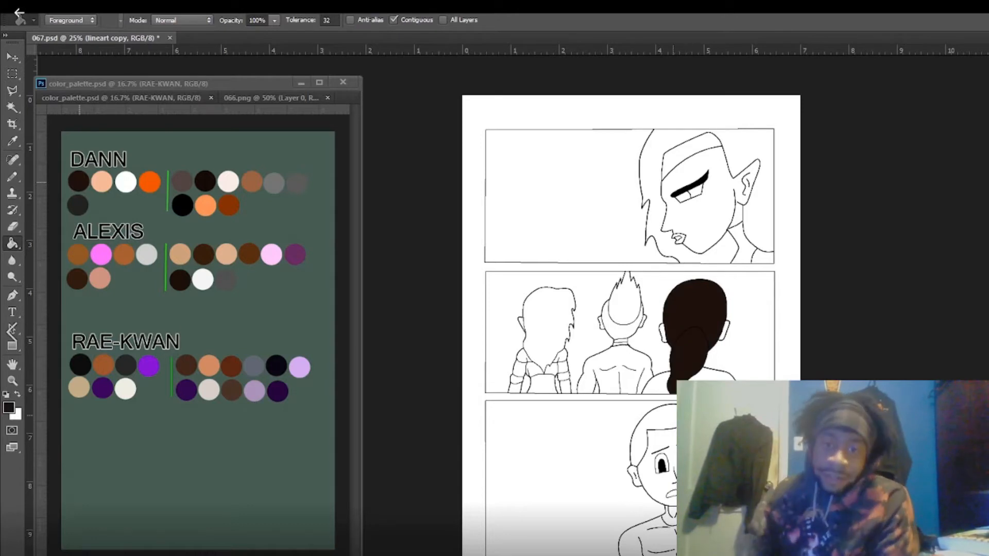
{"action": "left_click", "coordinate": [653, 419]}
Step: Fill the ponytailed figure's ears and the third-panel boy's face with Dann's peach skin swatch
{"action": "key", "text": "i"}
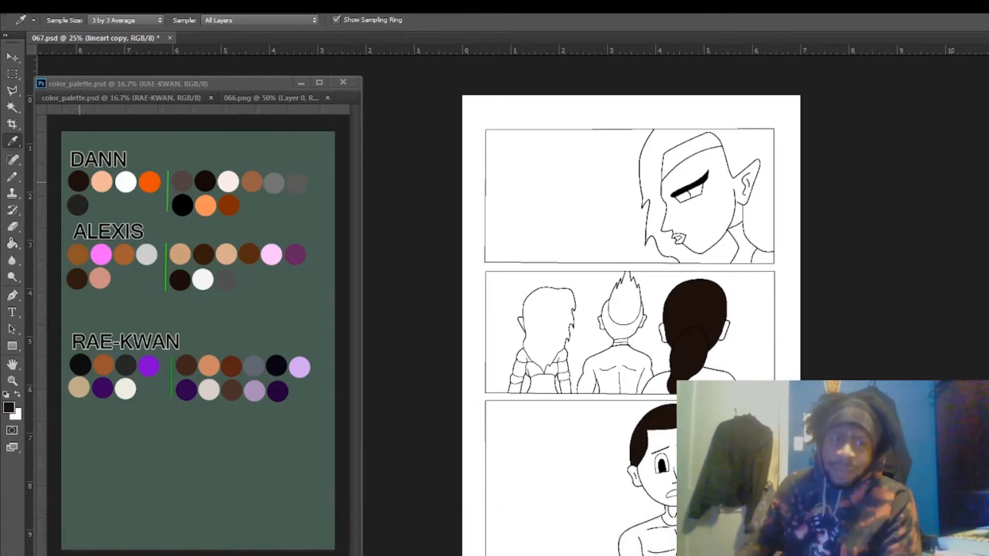
{"action": "left_click", "coordinate": [107, 181]}
{"action": "key", "text": "g"}
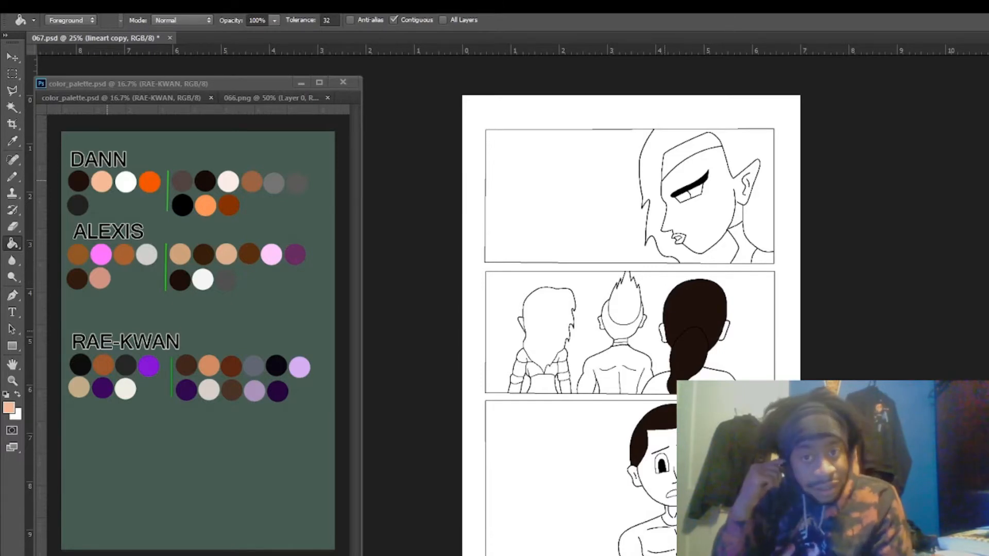
{"action": "left_click", "coordinate": [663, 332]}
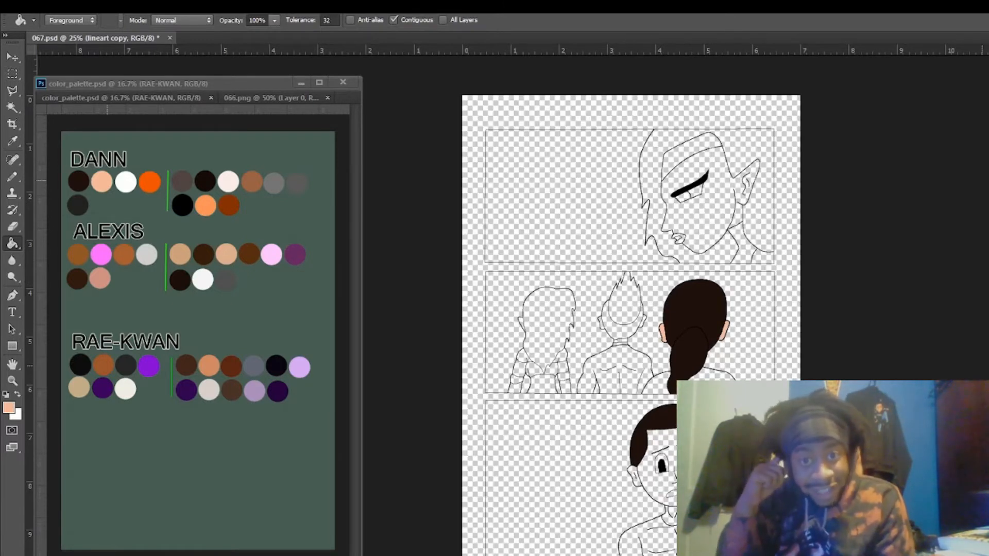
{"action": "key", "text": "ctrl+plus"}
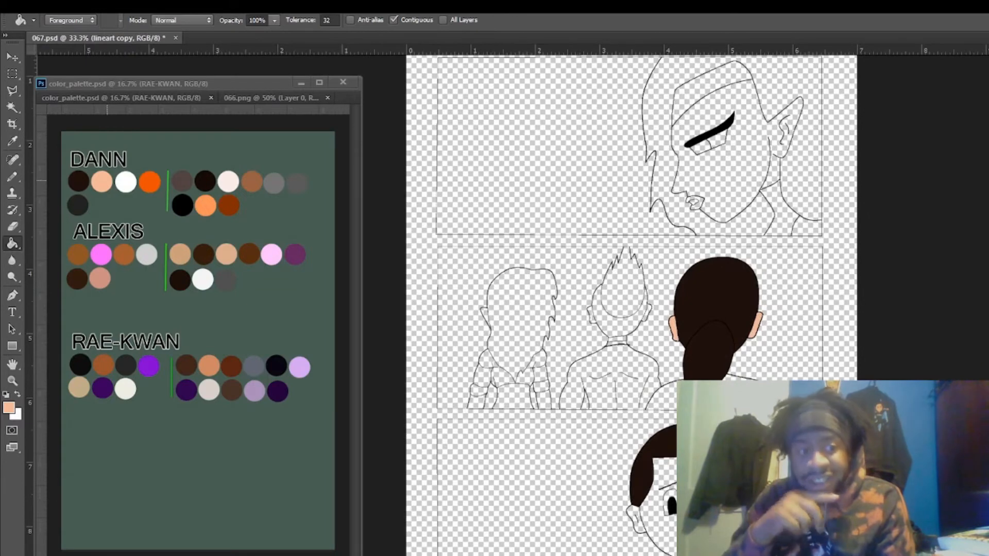
{"action": "scroll", "coordinate": [630, 304], "scroll_direction": "down", "scroll_amount": 3}
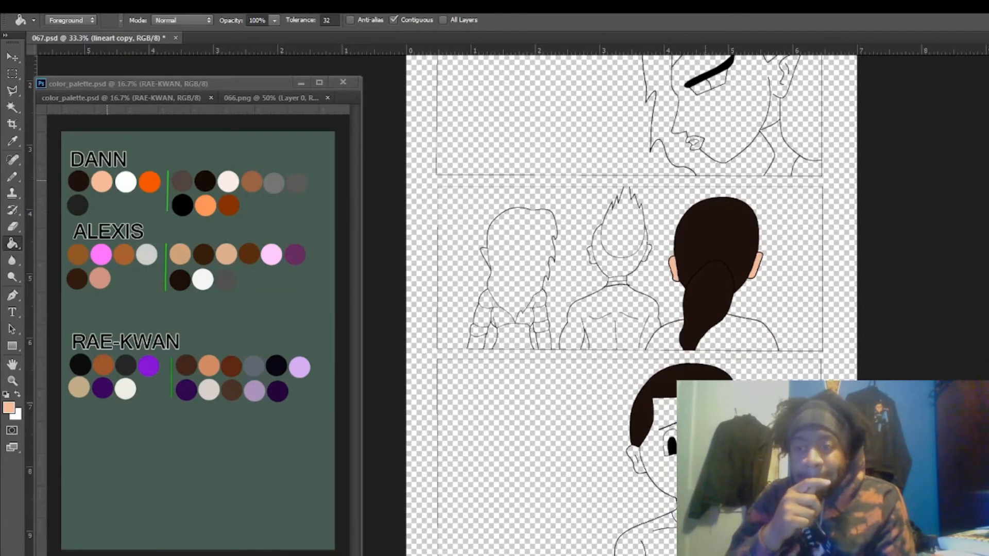
{"action": "left_click", "coordinate": [657, 453]}
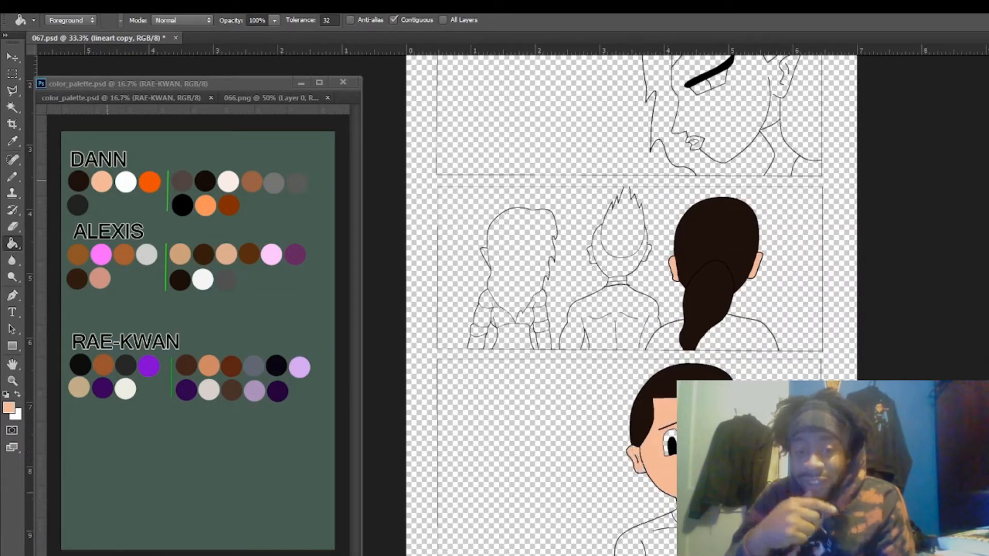
Step: Fill the ponytailed figure's shirt in the second panel and the boy's shirt in the third panel with white
{"action": "key", "text": "i"}
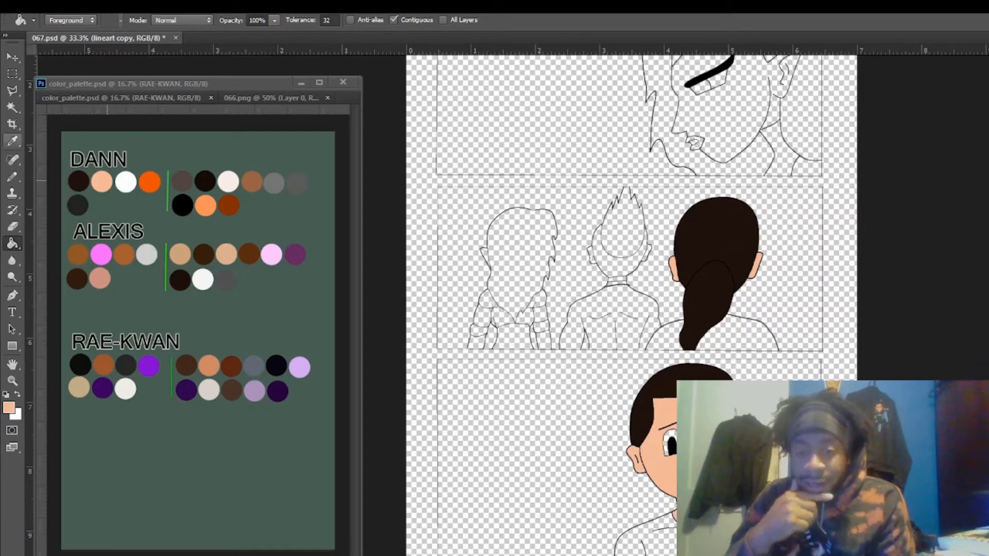
{"action": "key", "text": "x"}
{"action": "key", "text": "g"}
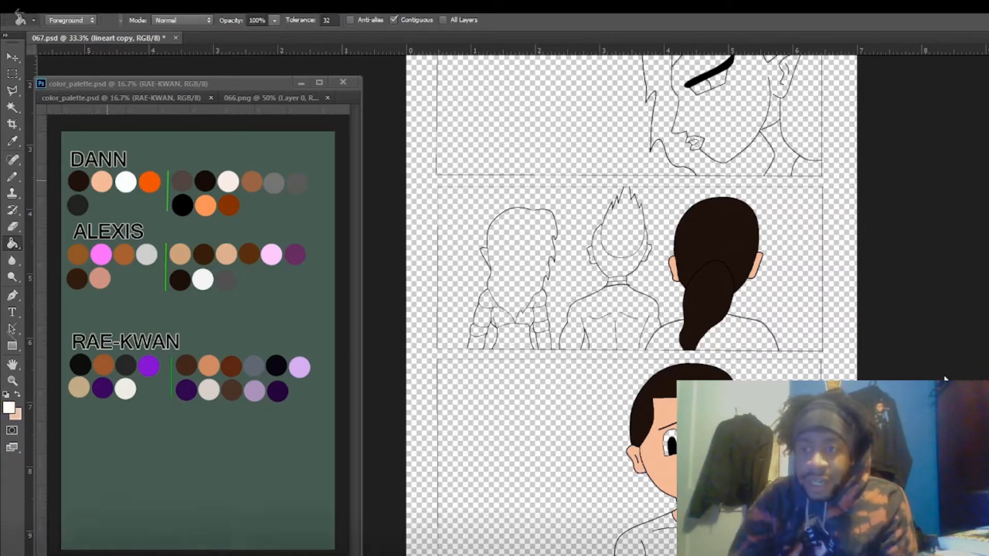
{"action": "key", "text": "d"}
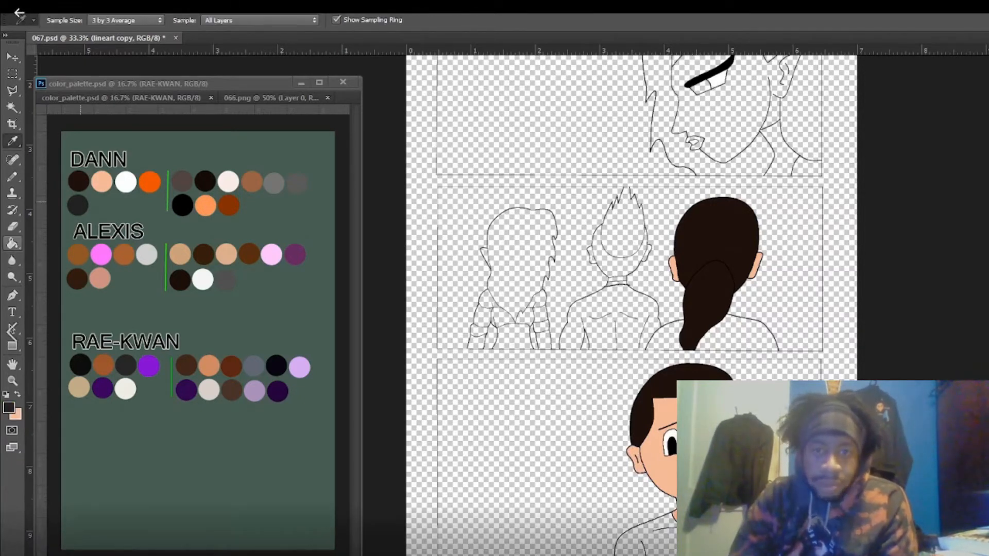
{"action": "key", "text": "x"}
{"action": "left_click", "coordinate": [746, 335]}
{"action": "left_click", "coordinate": [664, 337]}
{"action": "left_click", "coordinate": [644, 535]}
Step: Fill the woman's hair in the first and second panels with Alexis's brown hair swatch
{"action": "left_click", "coordinate": [79, 256], "text": "alt"}
{"action": "scroll", "coordinate": [422, 299], "scroll_direction": "up", "scroll_amount": 3}
{"action": "left_click", "coordinate": [659, 170]}
{"action": "left_click", "coordinate": [519, 371]}
Step: Fill the woman's face in the first panel and her shoulders and lower back in the second with Alexis's orange-brown skin swatch
{"action": "left_click", "coordinate": [124, 254], "text": "alt"}
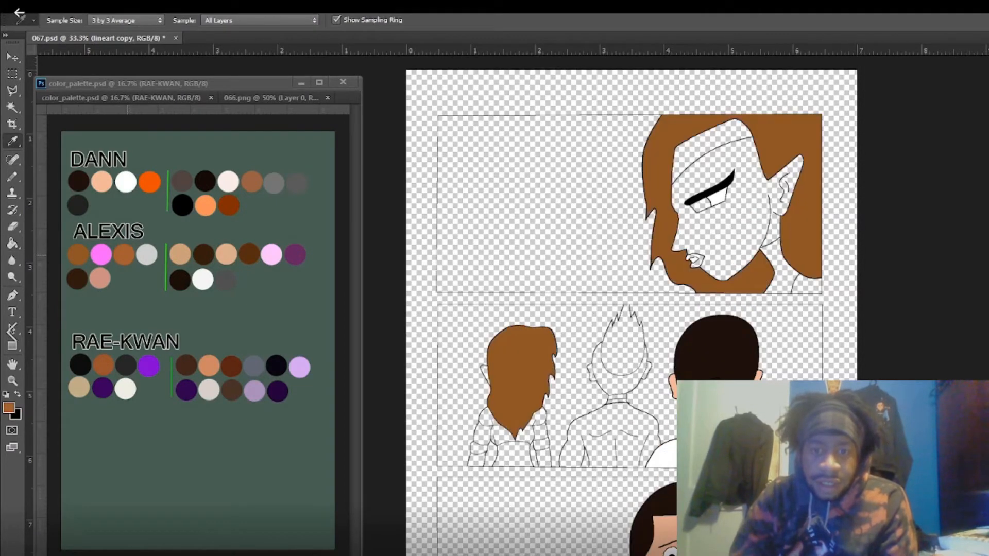
{"action": "left_click", "coordinate": [721, 232]}
{"action": "left_click", "coordinate": [538, 417]}
{"action": "left_click", "coordinate": [513, 453]}
{"action": "left_click", "coordinate": [489, 419]}
Step: Fill the woman's headband in the first panel and both forearm bands in the second with Alexis's pink swatch
{"action": "left_click", "coordinate": [97, 254], "text": "alt"}
{"action": "left_click", "coordinate": [477, 460]}
{"action": "left_click", "coordinate": [543, 457]}
{"action": "left_click", "coordinate": [711, 141]}
Step: Fill the woman's iris with Alexis's hair brown, and her top and arm cuffs with the light gray swatch
{"action": "left_click", "coordinate": [79, 254], "text": "alt"}
{"action": "left_click", "coordinate": [702, 204]}
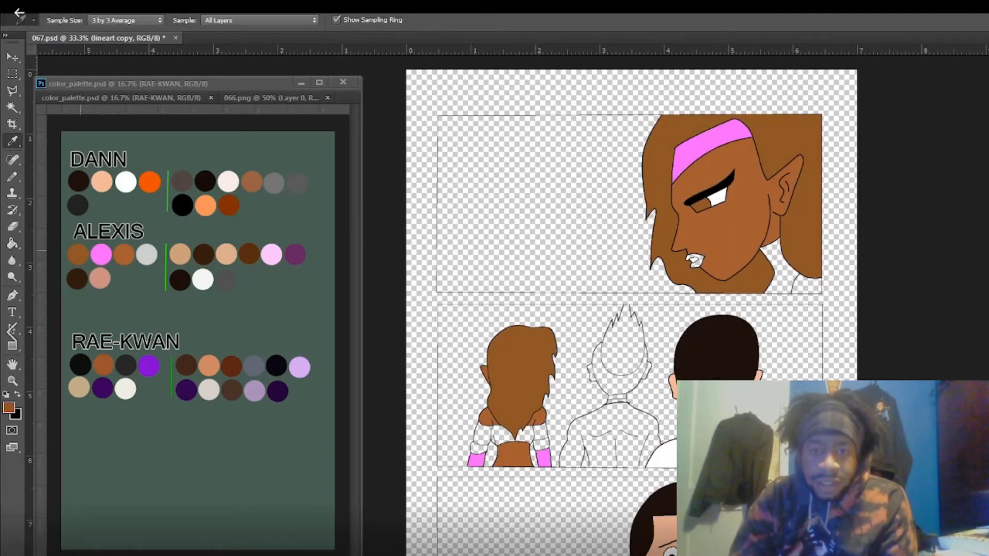
{"action": "left_click", "coordinate": [146, 254], "text": "alt"}
{"action": "left_click", "coordinate": [526, 433]}
{"action": "left_click", "coordinate": [479, 446]}
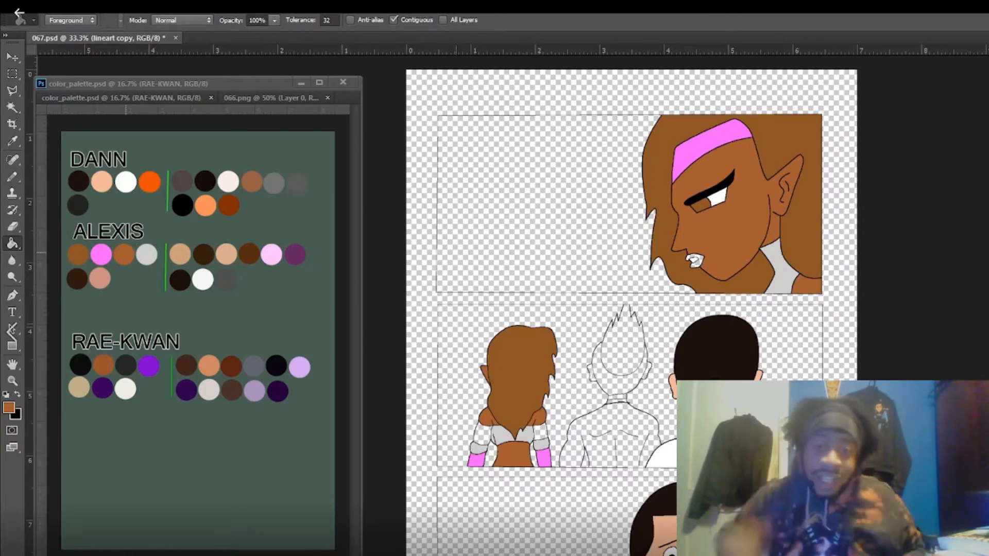
Step: Fill the ponytailed figure's hair and the long-haired woman's upper-arm bands with Alexis's dark brown swatch
{"action": "key", "text": "i"}
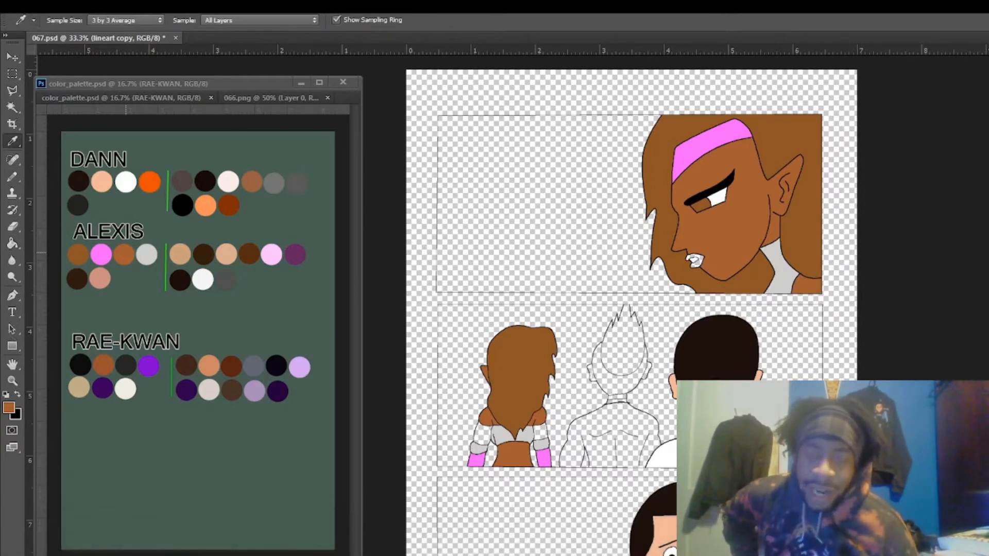
{"action": "key", "text": "g"}
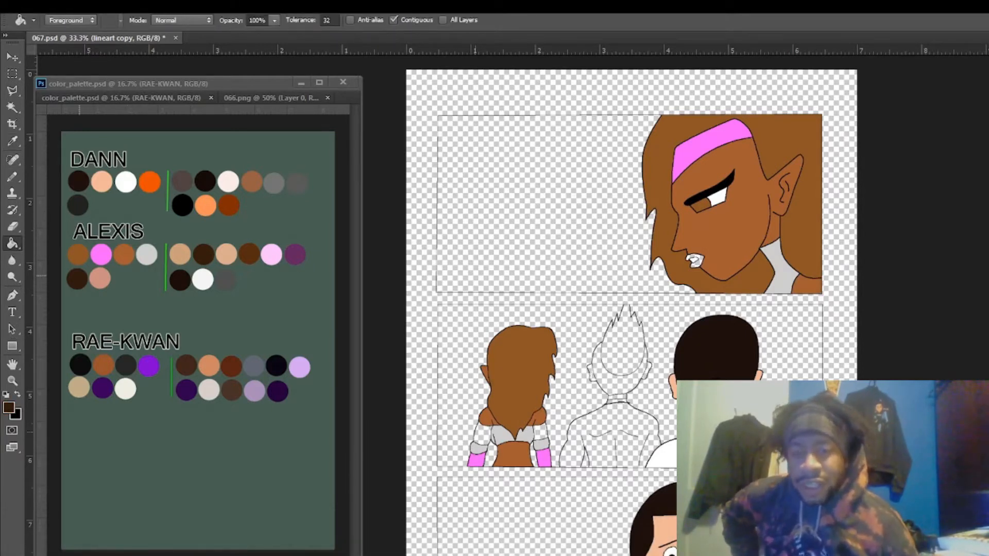
{"action": "left_click", "coordinate": [716, 342]}
{"action": "left_click", "coordinate": [482, 433]}
{"action": "left_click", "coordinate": [540, 432]}
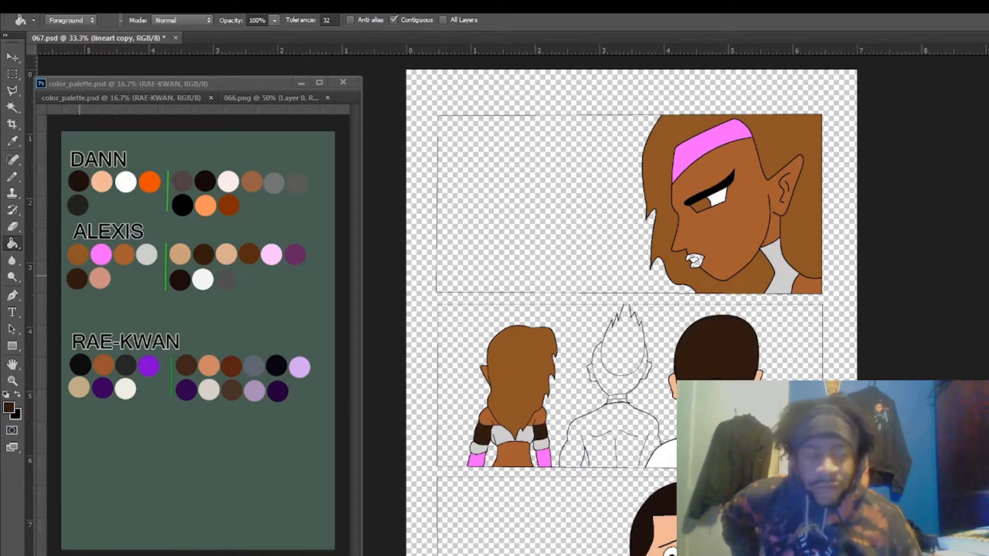
Step: Fill the woman's lips in the first panel with Alexis's dusty pink swatch
{"action": "key", "text": "i"}
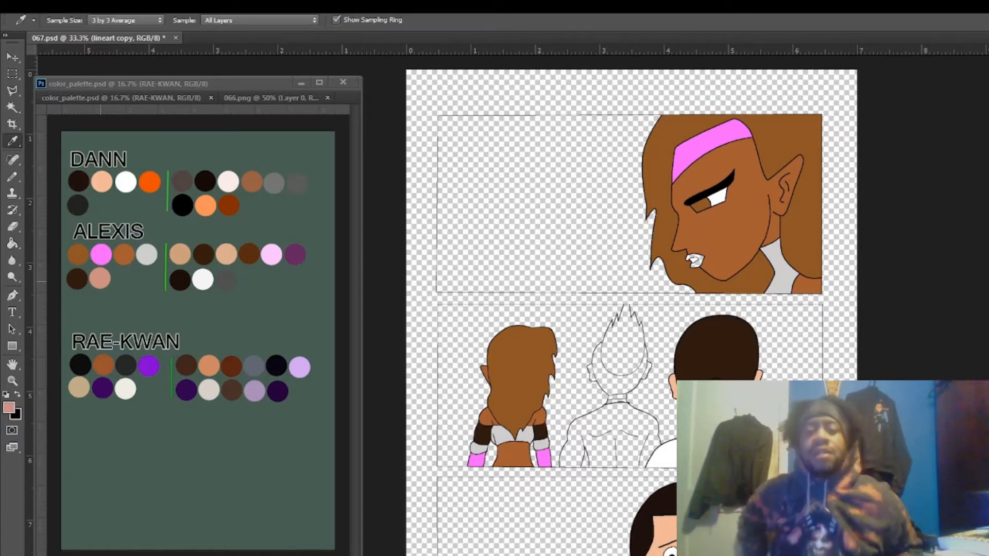
{"action": "key", "text": "g"}
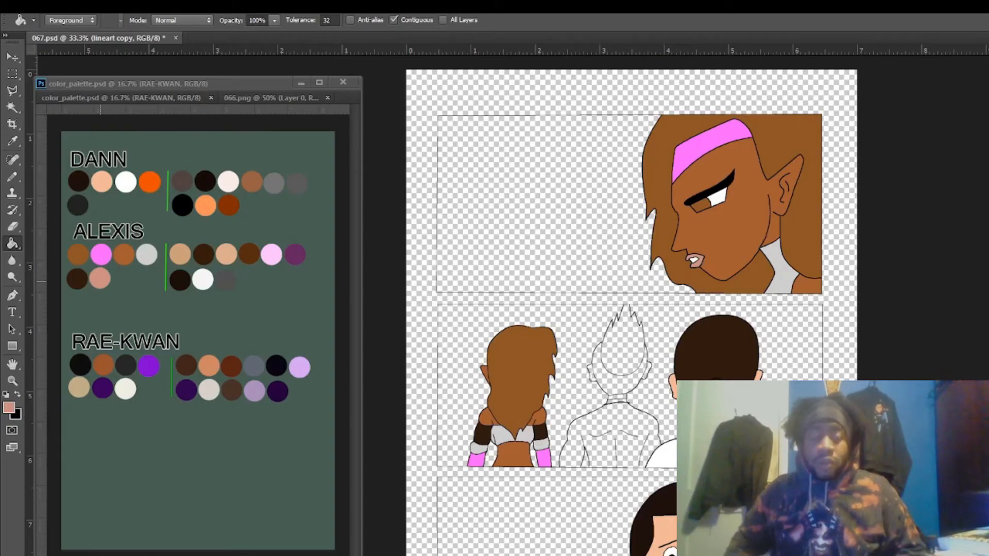
{"action": "left_click", "coordinate": [12, 107]}
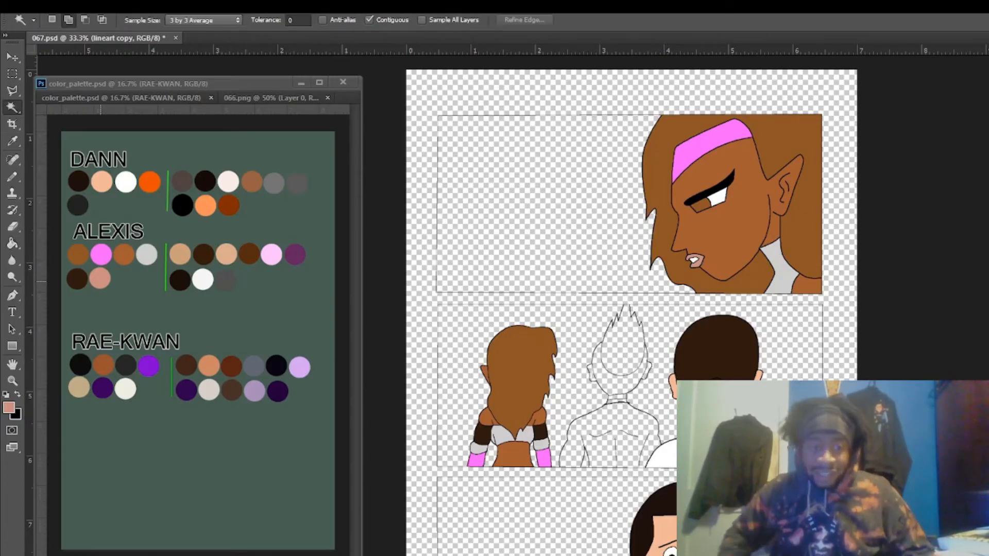
Step: Fill the spiky-haired middle figure's hair and the back of his head with Rae-Kwan's black swatch
{"action": "left_click", "coordinate": [11, 141]}
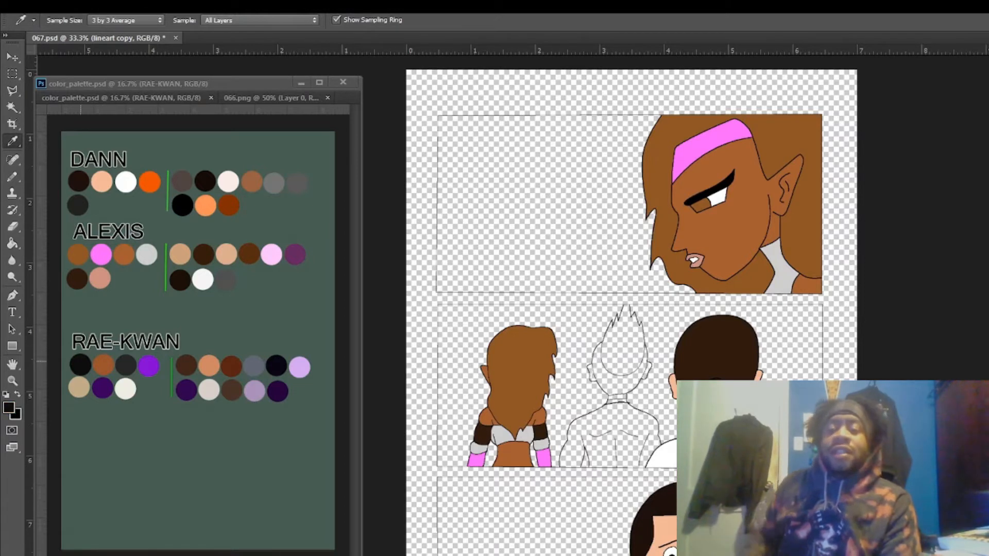
{"action": "left_click", "coordinate": [12, 243]}
{"action": "left_click", "coordinate": [622, 349]}
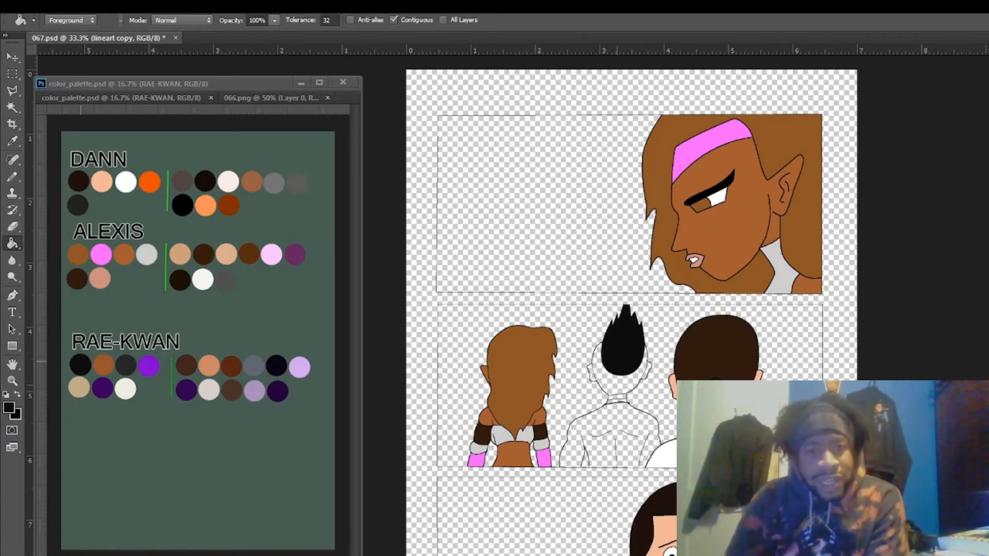
{"action": "left_click", "coordinate": [620, 383]}
Step: Fill the middle figure's ears and neck with Rae-Kwan's brown skin swatch
{"action": "left_click", "coordinate": [12, 141]}
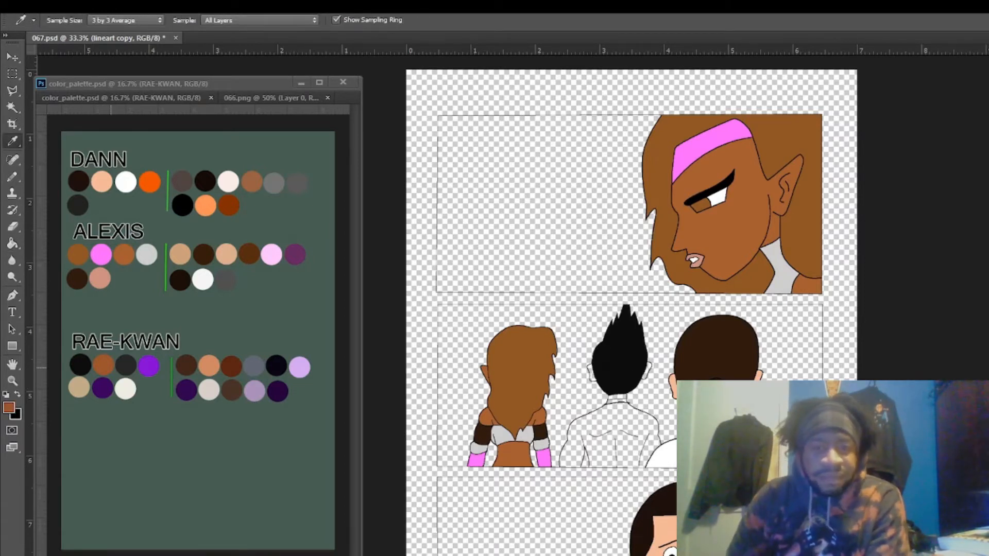
{"action": "key", "text": "g"}
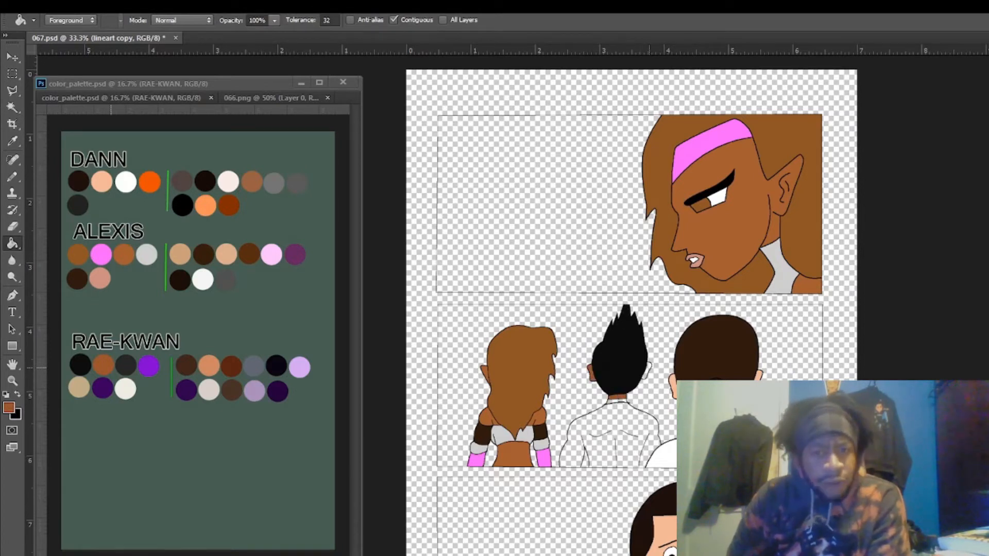
Step: Fill the middle figure's shirt with Rae-Kwan's dark gray swatch
{"action": "key", "text": "i"}
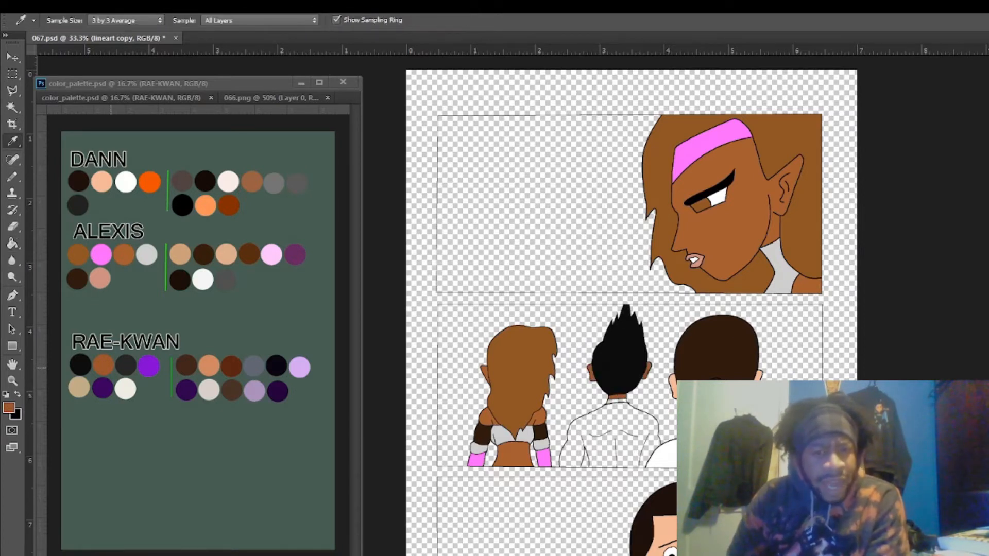
{"action": "key", "text": "g"}
{"action": "left_click", "coordinate": [615, 433]}
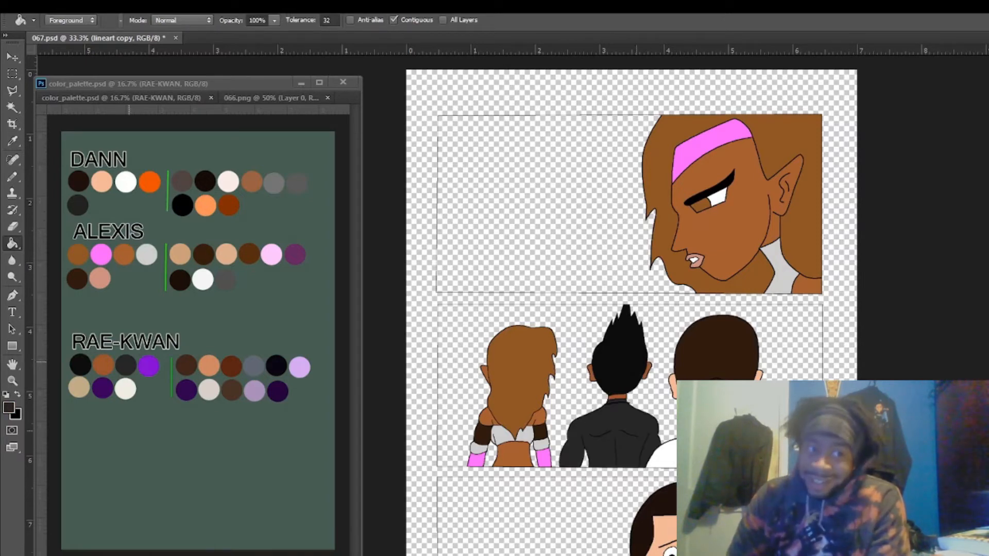
Step: Select the middle figure's dark shirt and draw purple flame outlines on the lower sleeves with Rae-Kwan's purple swatch
{"action": "scroll", "coordinate": [631, 350], "scroll_direction": "up", "scroll_amount": 2}
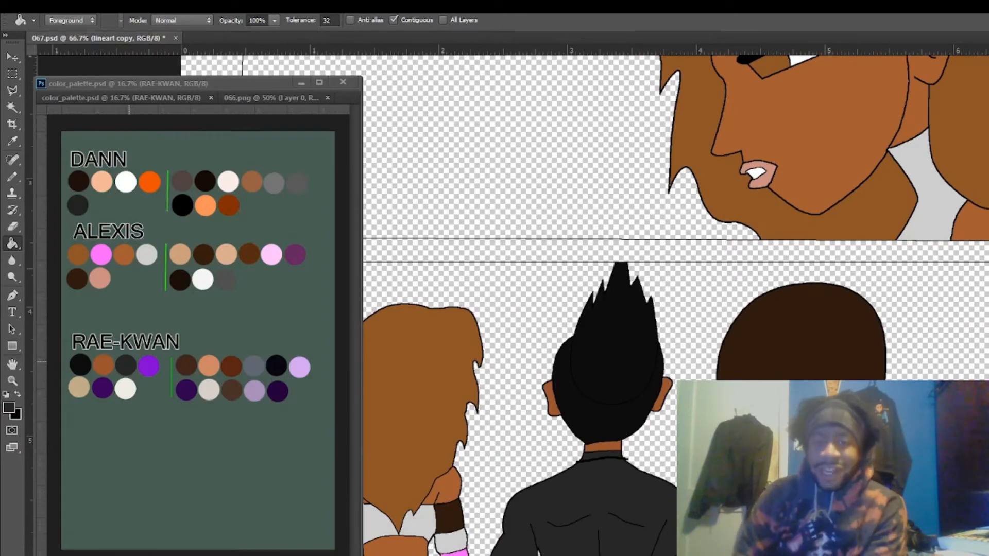
{"action": "scroll", "coordinate": [675, 305], "scroll_direction": "down", "scroll_amount": 4}
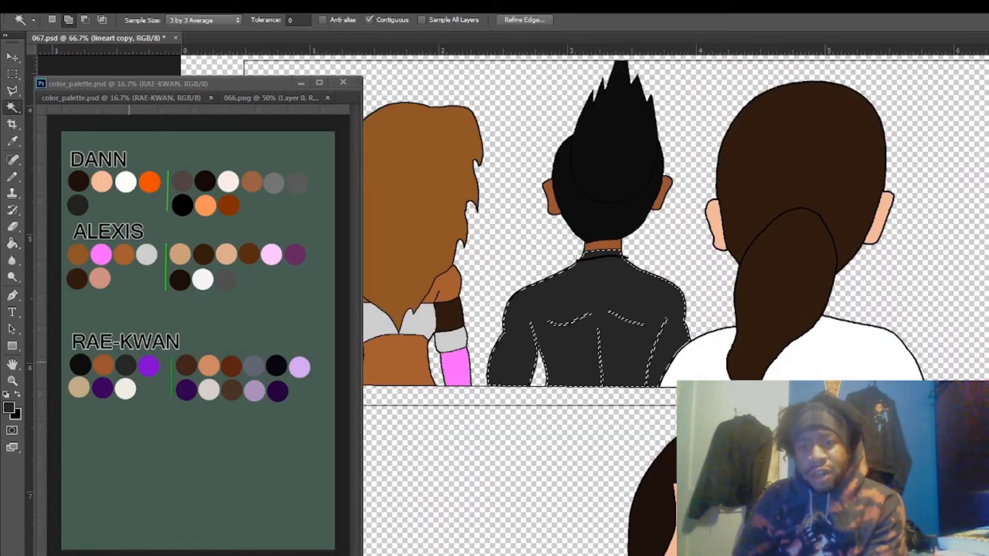
{"action": "left_click", "coordinate": [145, 366]}
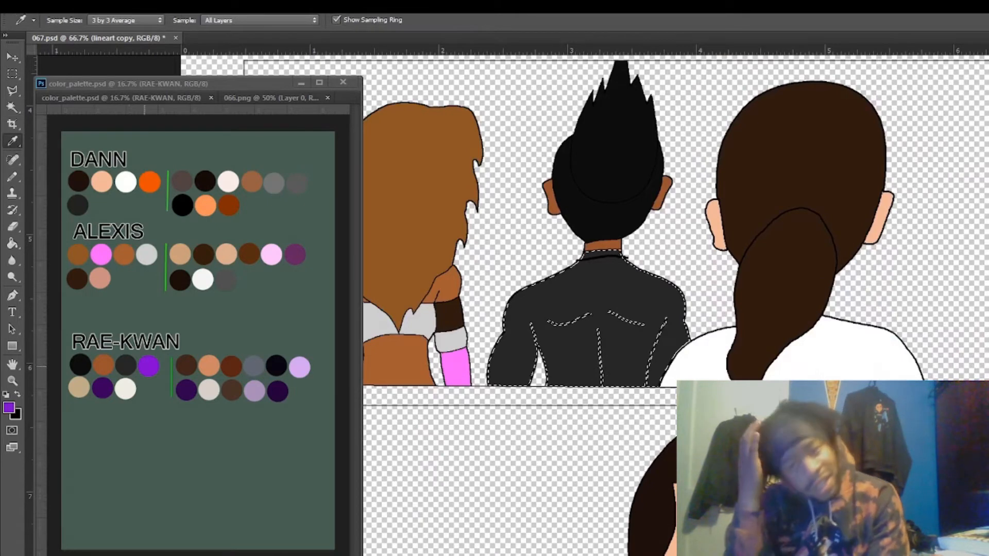
{"action": "key", "text": "b"}
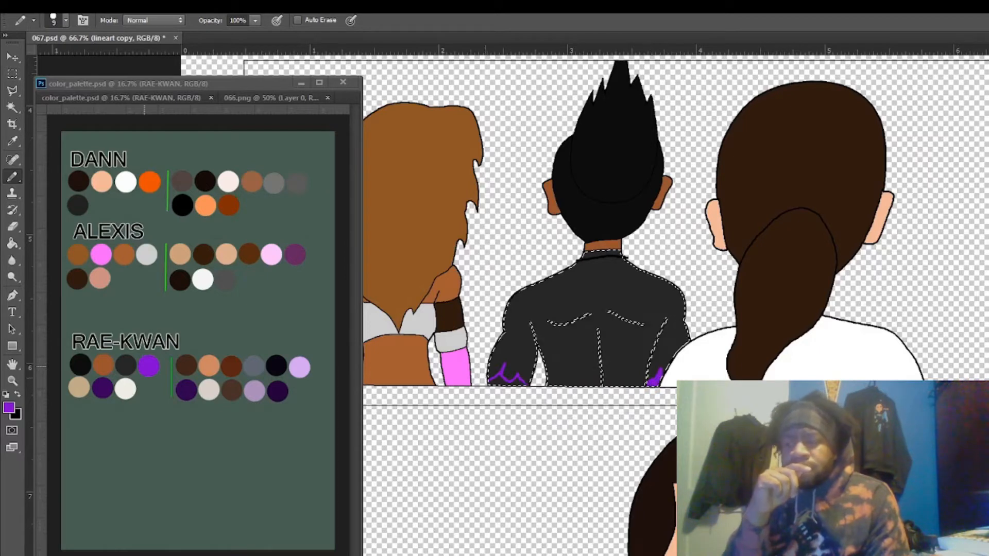
Step: Fill the flame outlines on the middle figure's lower sleeves with Rae-Kwan's purple
{"action": "key", "text": "g"}
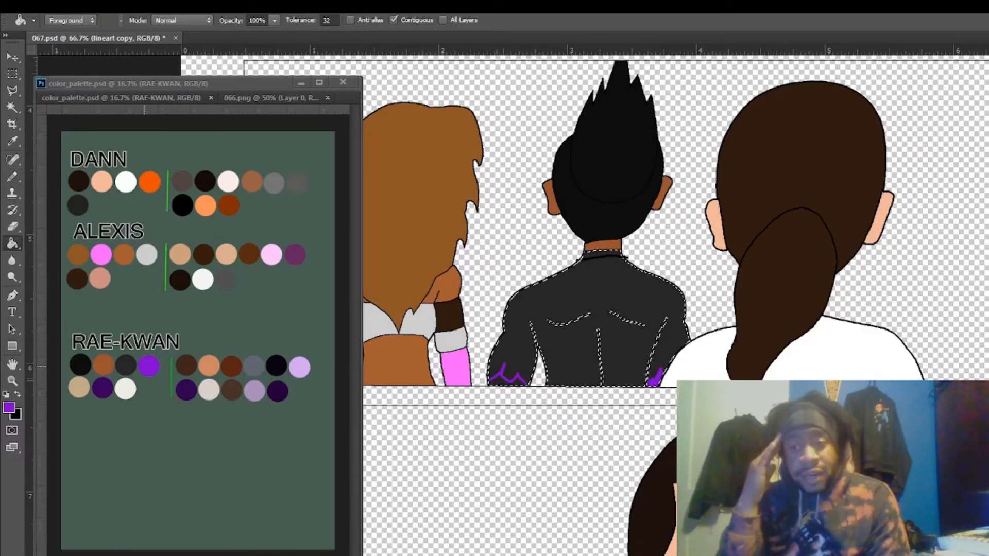
{"action": "left_click", "coordinate": [55, 6]}
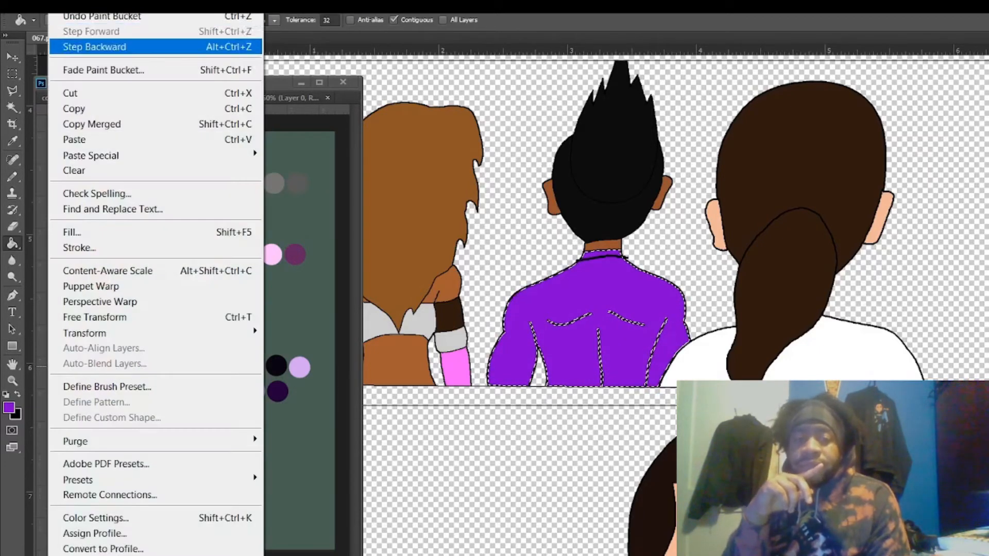
{"action": "left_click", "coordinate": [82, 46]}
Step: Draw purple flame outlines across the back of the middle figure's shirt with the Pencil tool at 5 px
{"action": "key", "text": "b"}
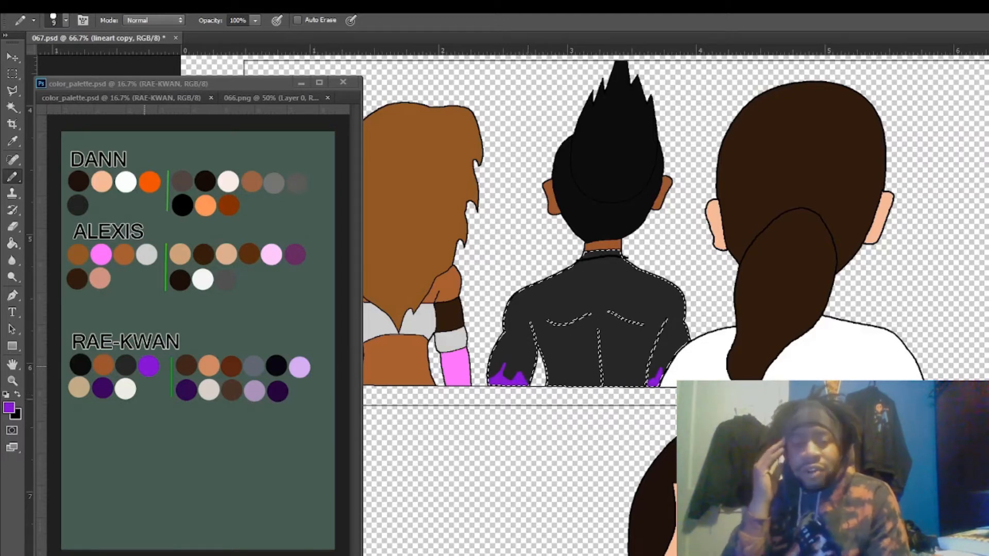
{"action": "right_click", "coordinate": [560, 354]}
{"action": "left_click", "coordinate": [598, 441]}
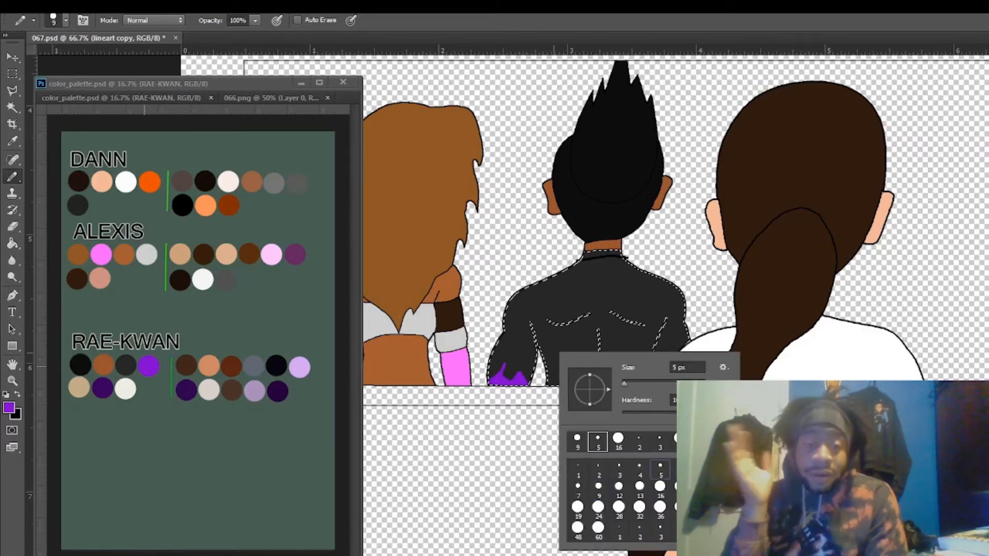
{"action": "left_click", "coordinate": [539, 359]}
{"action": "mouse_move", "coordinate": [549, 356]}
{"action": "left_mouse_down"}
{"action": "mouse_move", "coordinate": [557, 332]}
{"action": "mouse_move", "coordinate": [577, 322]}
{"action": "mouse_move", "coordinate": [579, 335]}
{"action": "left_mouse_up"}
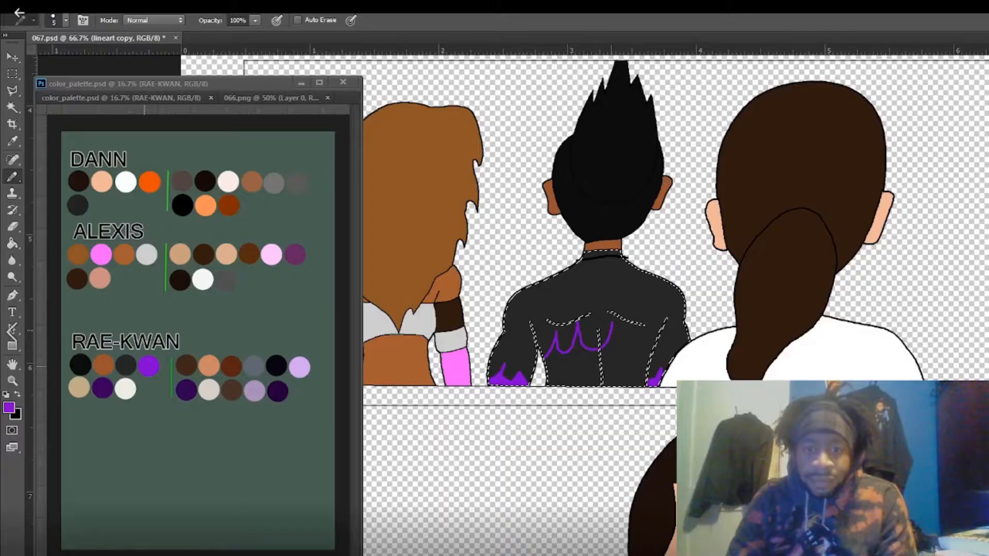
{"action": "left_click_drag", "start_coordinate": [616, 296], "coordinate": [632, 341]}
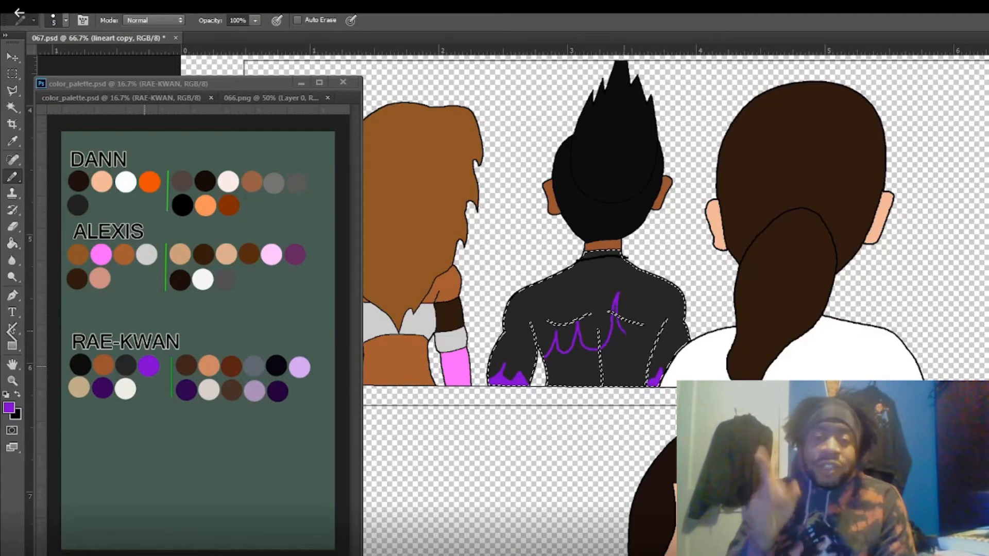
{"action": "left_click", "coordinate": [57, 6]}
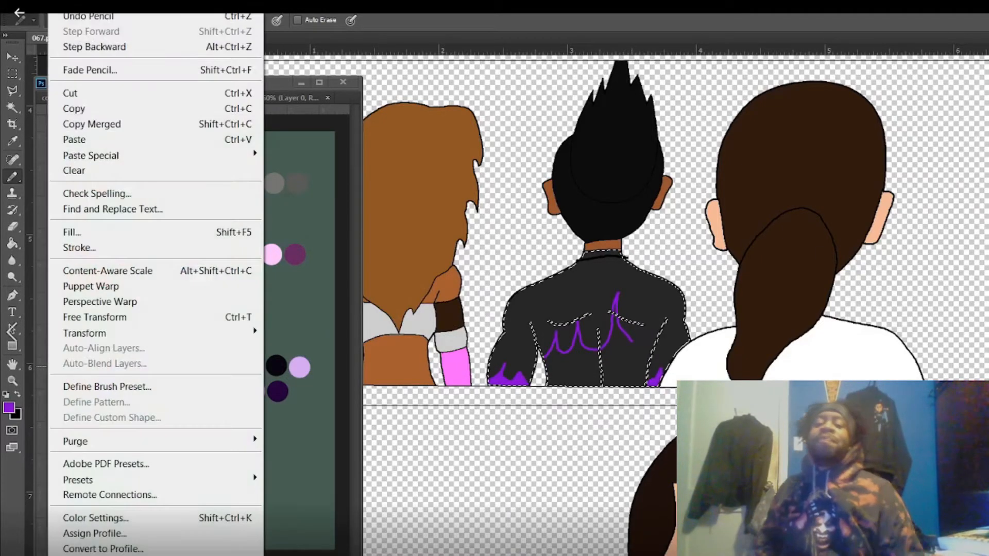
{"action": "left_click", "coordinate": [77, 46]}
{"action": "left_click_drag", "start_coordinate": [544, 355], "coordinate": [555, 333]}
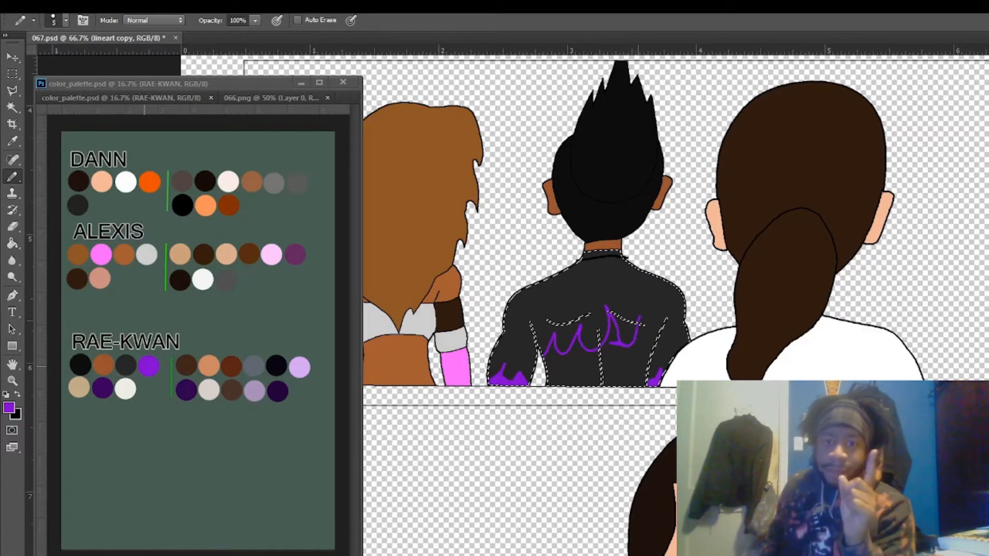
{"action": "left_click_drag", "start_coordinate": [648, 304], "coordinate": [649, 326]}
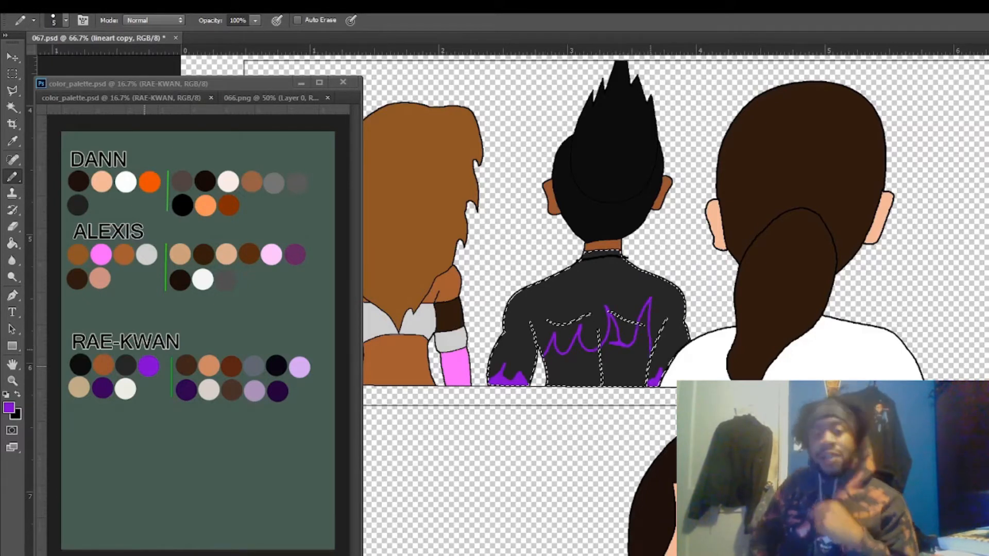
Step: Close the shirt's flame outlines with a 12 px purple pencil, fill the flames with purple, and clear the selection
{"action": "right_click", "coordinate": [553, 367]}
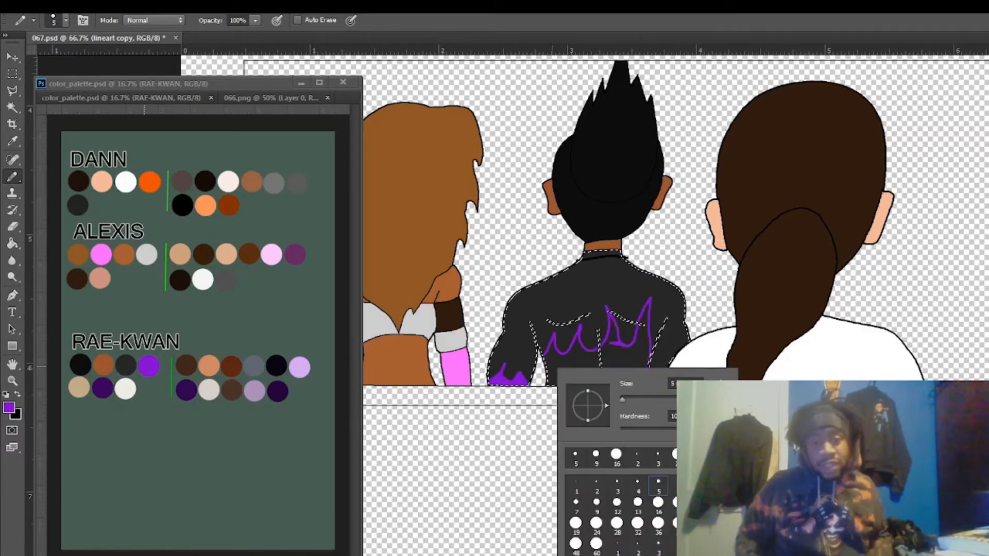
{"action": "left_click", "coordinate": [616, 506]}
{"action": "mouse_move", "coordinate": [545, 355]}
{"action": "left_mouse_down"}
{"action": "mouse_move", "coordinate": [551, 368]}
{"action": "mouse_move", "coordinate": [590, 384]}
{"action": "mouse_move", "coordinate": [624, 384]}
{"action": "left_mouse_up"}
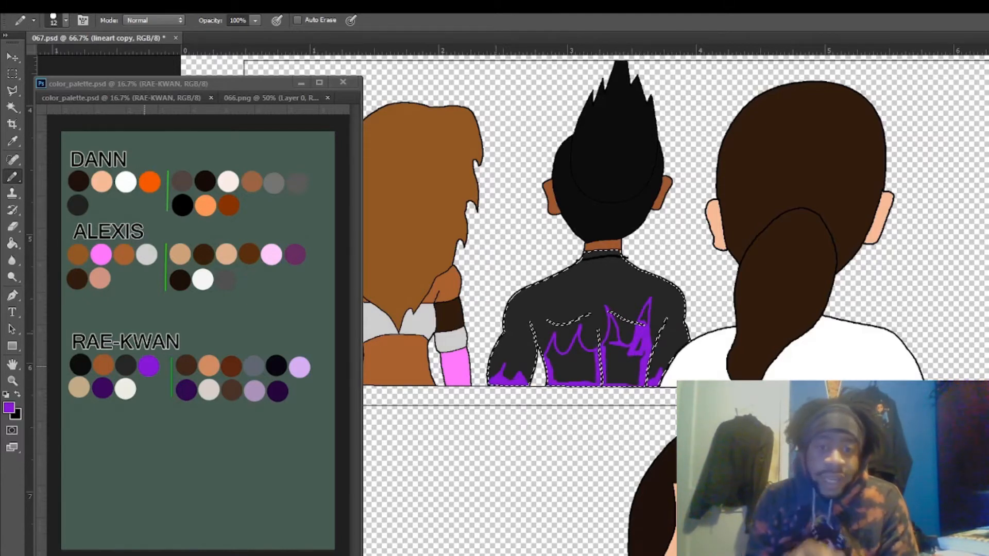
{"action": "key", "text": "g"}
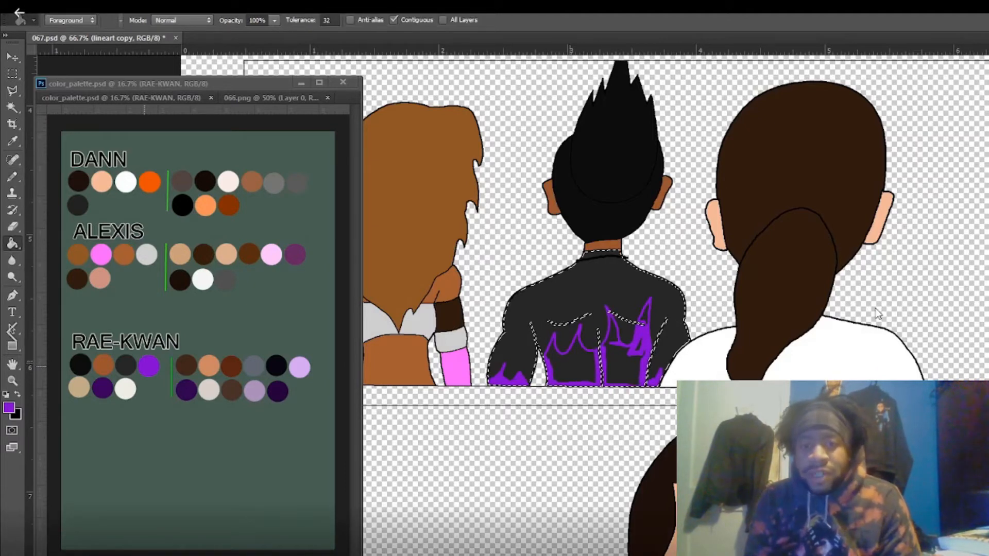
{"action": "left_click", "coordinate": [570, 363]}
{"action": "left_click", "coordinate": [625, 360]}
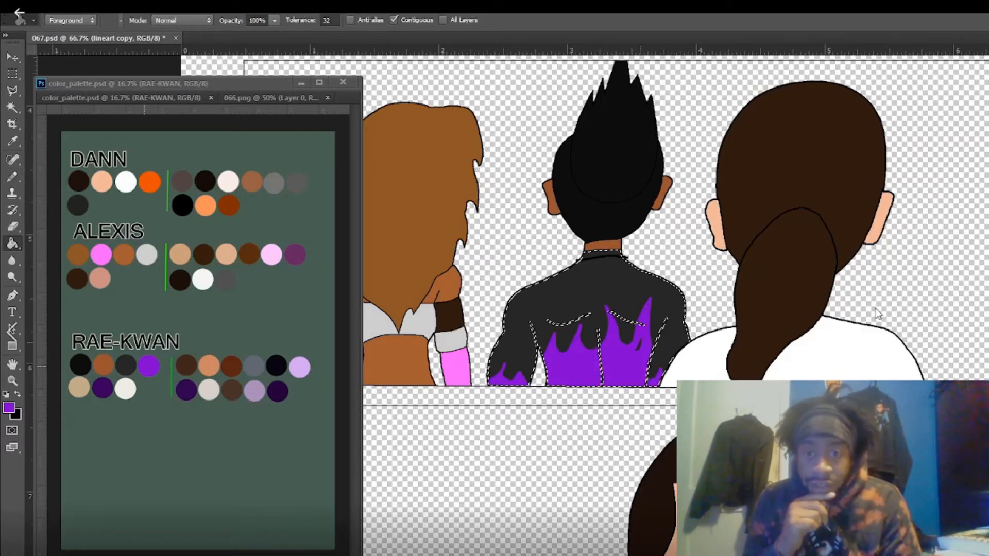
{"action": "key", "text": "alt+s"}
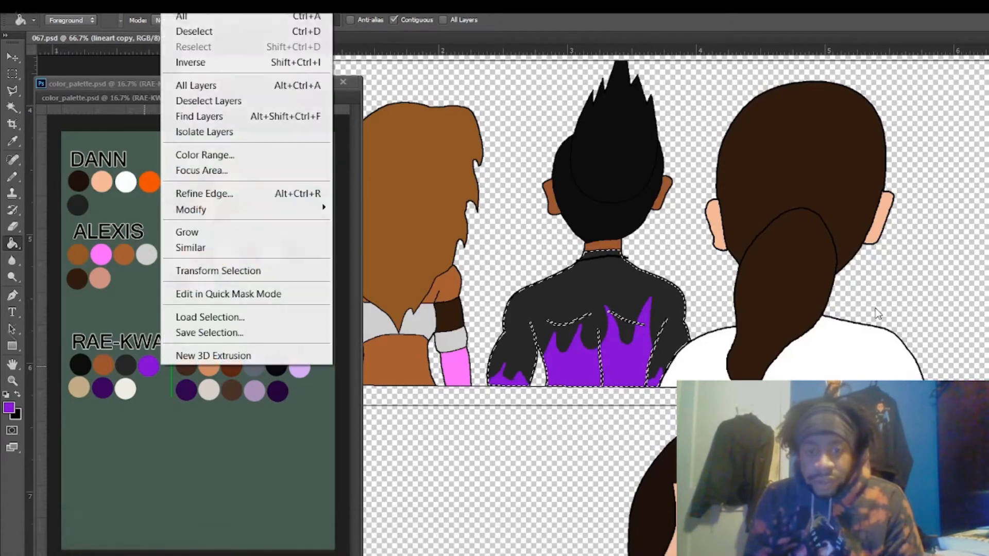
{"action": "key", "text": "d"}
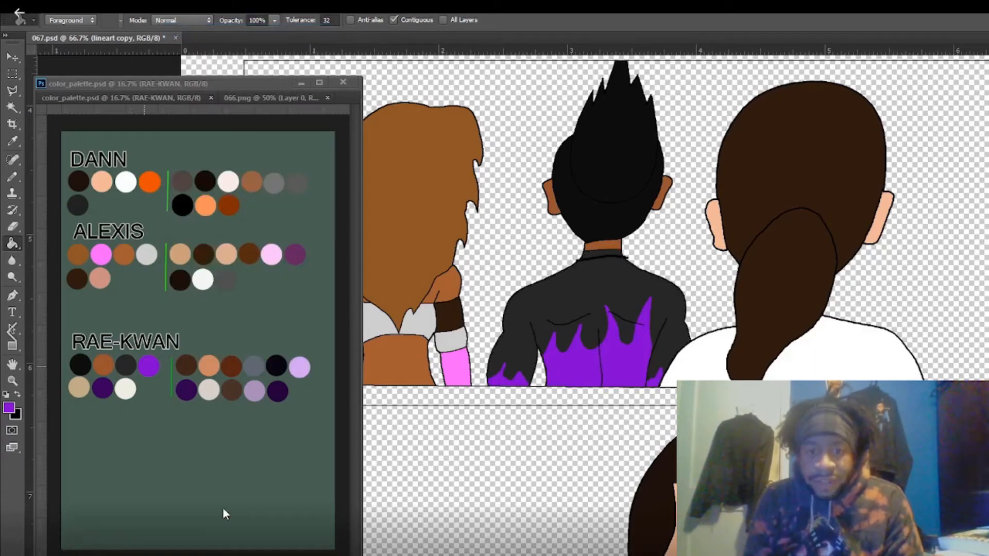
Step: Select the white shirt in the bottom panel and add orange markings with Dann's orange swatch
{"action": "key", "text": "e"}
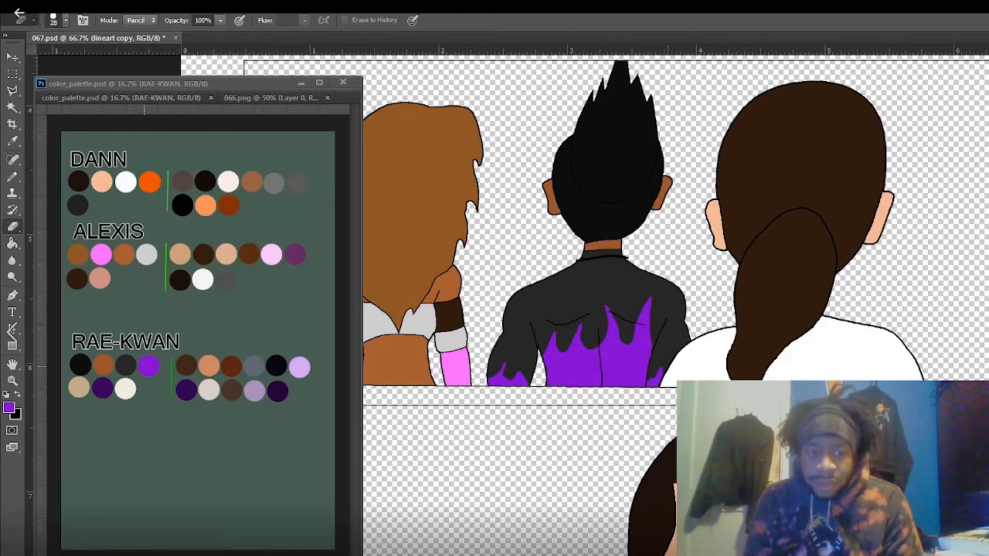
{"action": "key", "text": "b"}
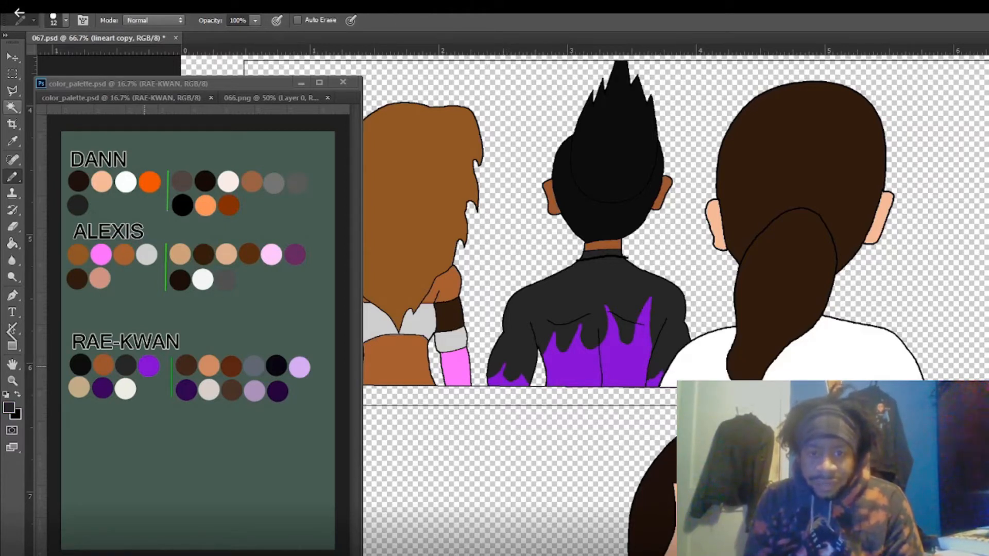
{"action": "key", "text": "w"}
{"action": "key", "text": "i"}
{"action": "left_click", "coordinate": [156, 187]}
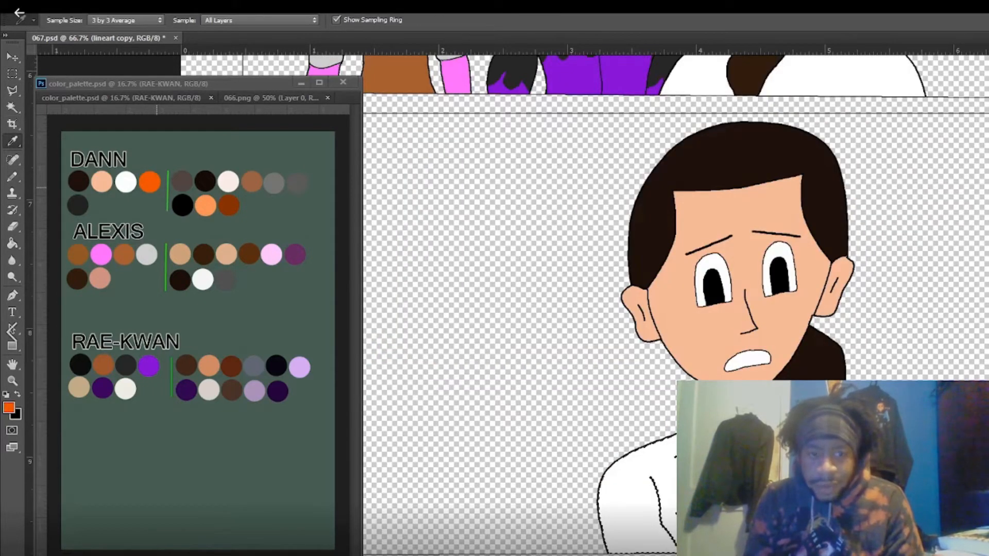
{"action": "key", "text": "b"}
{"action": "key", "text": "g"}
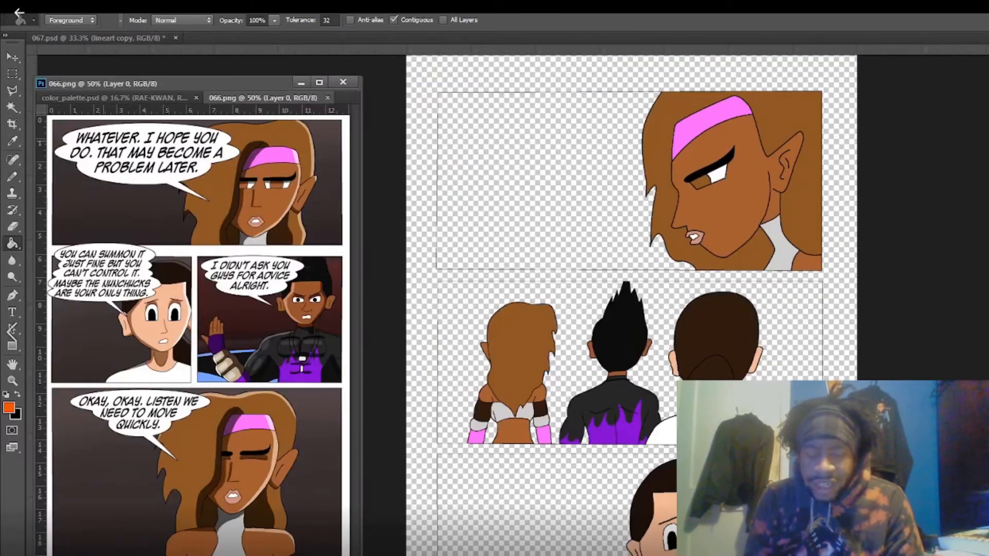
Step: Fill the top panel's background with gray-brown and the middle panel's background with dark red, both sampled from 066.png
{"action": "key", "text": "i"}
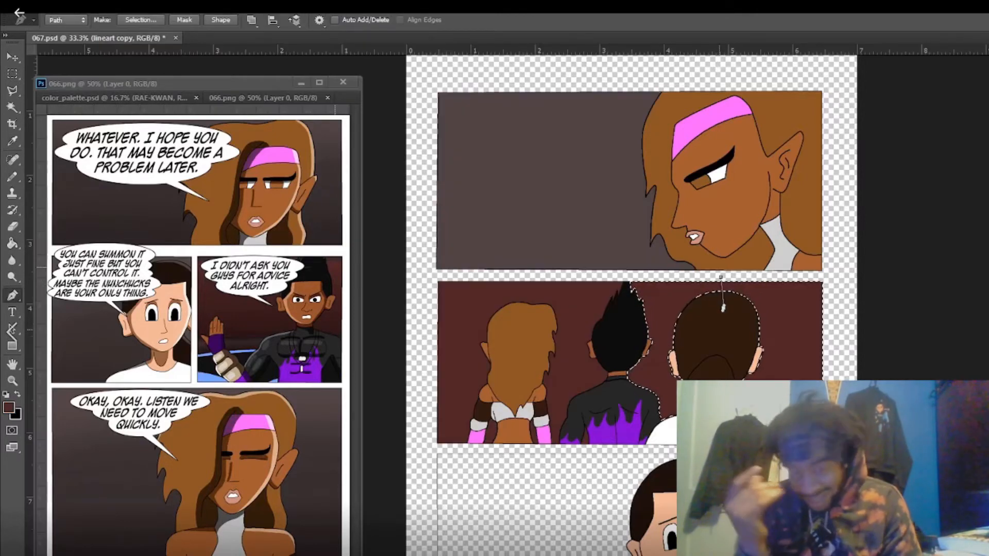
{"action": "left_click_drag", "start_coordinate": [720, 277], "coordinate": [719, 334]}
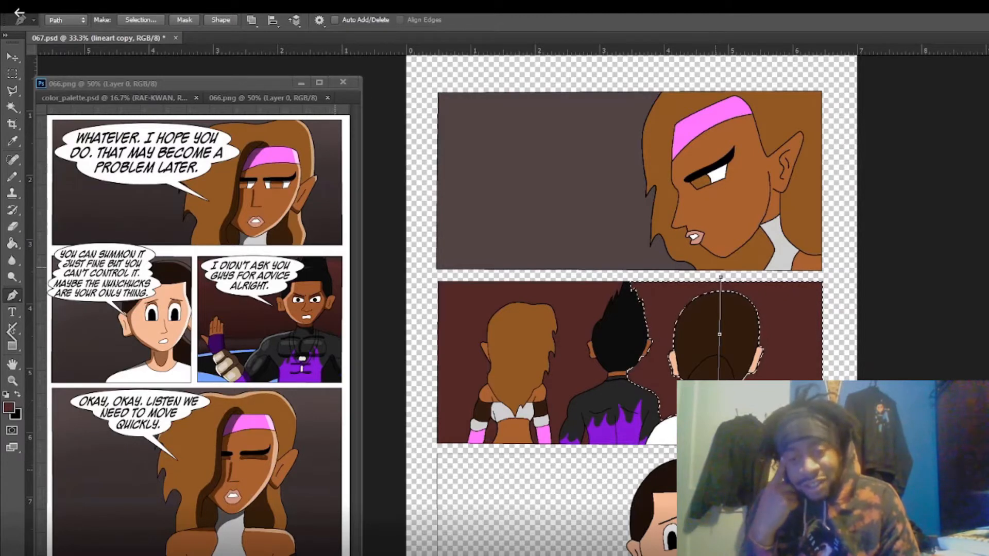
{"action": "right_click", "coordinate": [646, 344]}
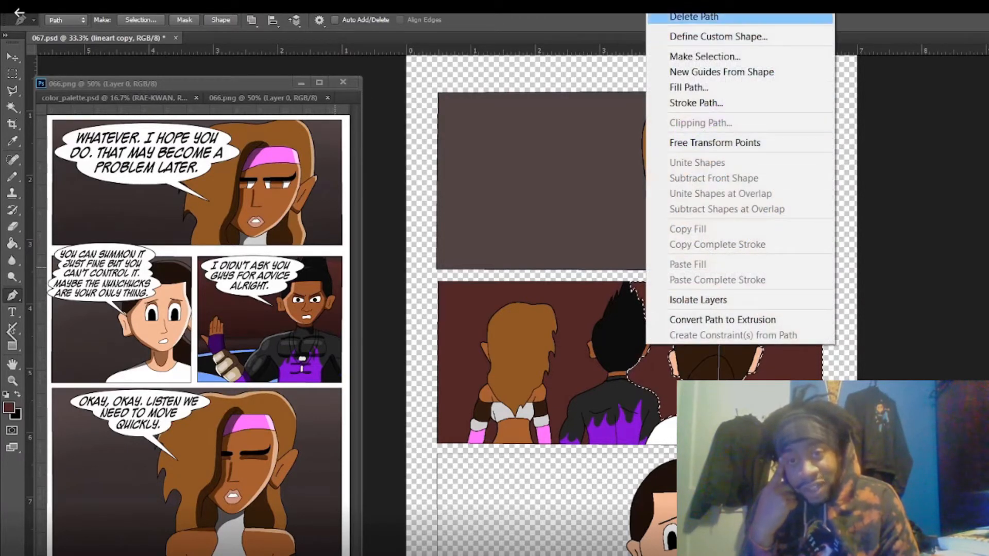
{"action": "left_click", "coordinate": [693, 16]}
Step: Draw a closed pen path around the left edge of the dark red middle panel
{"action": "left_click", "coordinate": [455, 278]}
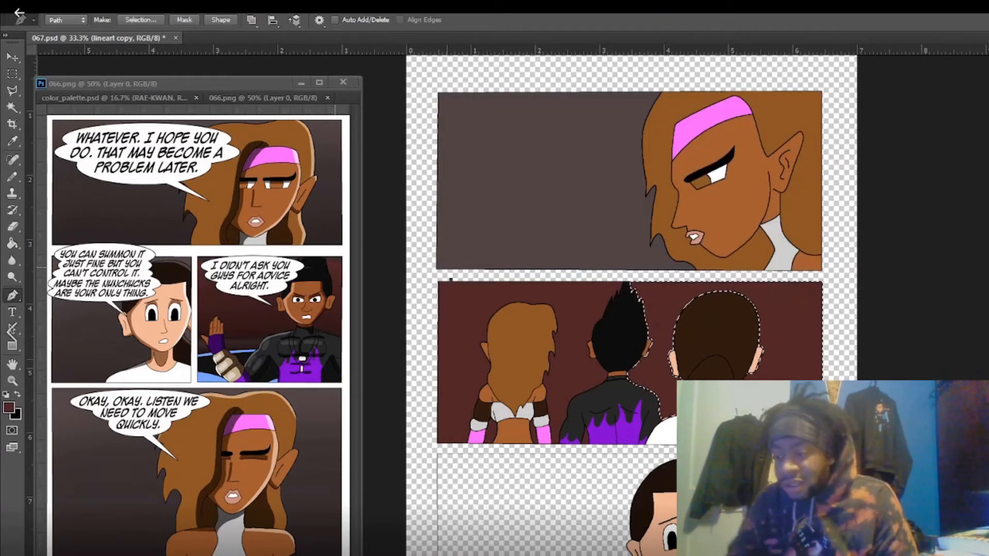
{"action": "left_click", "coordinate": [456, 456]}
{"action": "left_click", "coordinate": [424, 458]}
{"action": "left_click", "coordinate": [416, 257]}
{"action": "left_click", "coordinate": [456, 278]}
Step: Refill the middle panel's background with the gray-brown of the top panel and clear the selection
{"action": "left_click", "coordinate": [13, 107]}
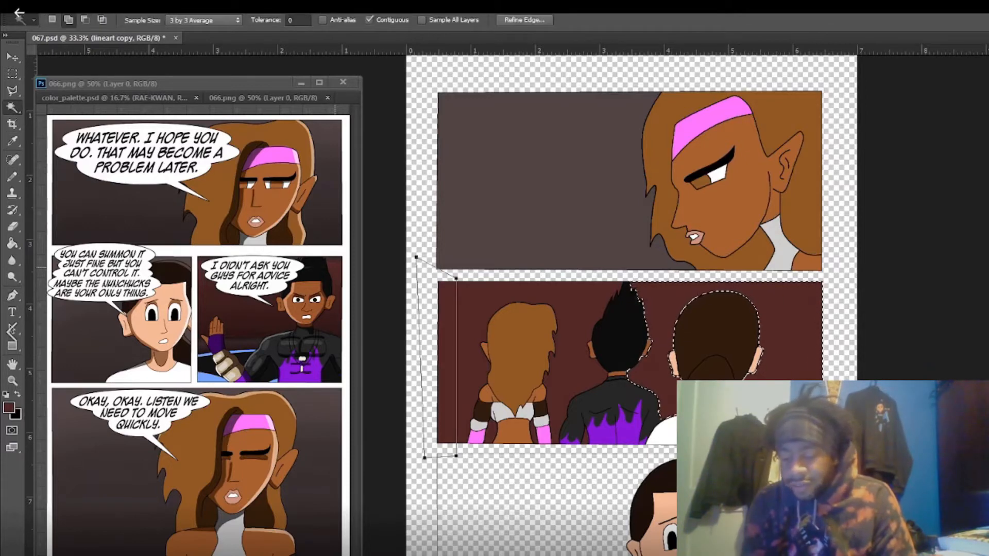
{"action": "left_click", "coordinate": [175, 6]}
{"action": "left_click", "coordinate": [194, 31]}
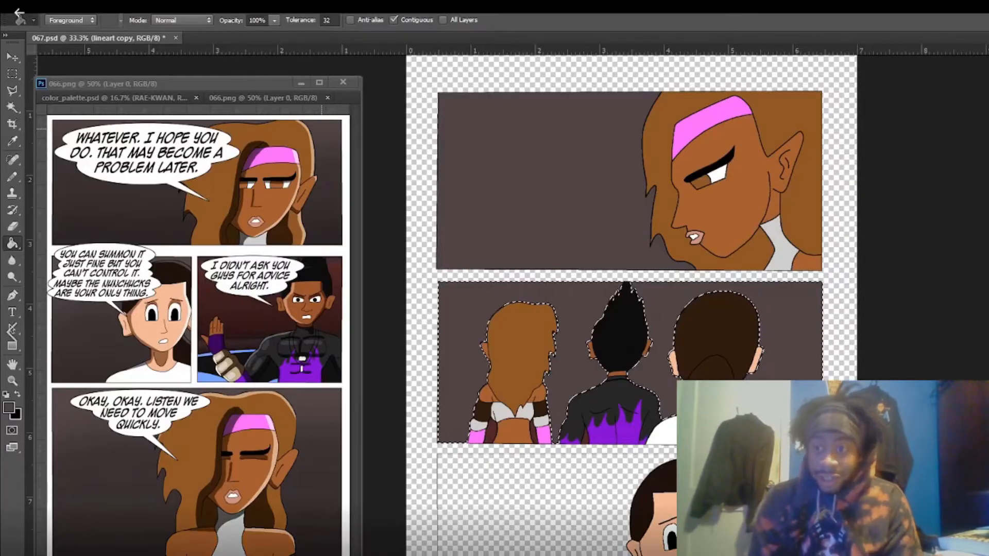
{"action": "left_click", "coordinate": [175, 6]}
{"action": "left_click", "coordinate": [195, 31]}
{"action": "left_click", "coordinate": [493, 434]}
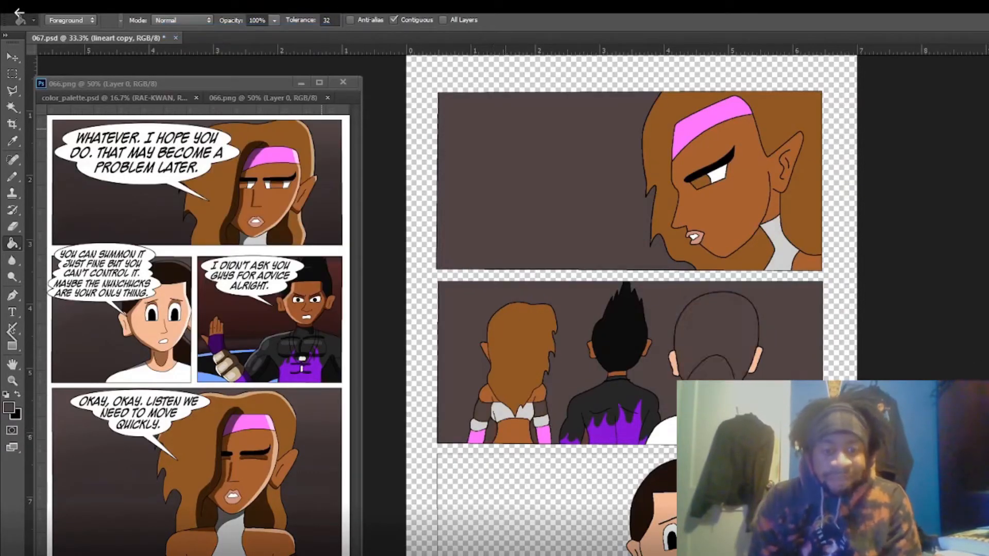
{"action": "left_click", "coordinate": [57, 6]}
{"action": "left_click", "coordinate": [93, 43]}
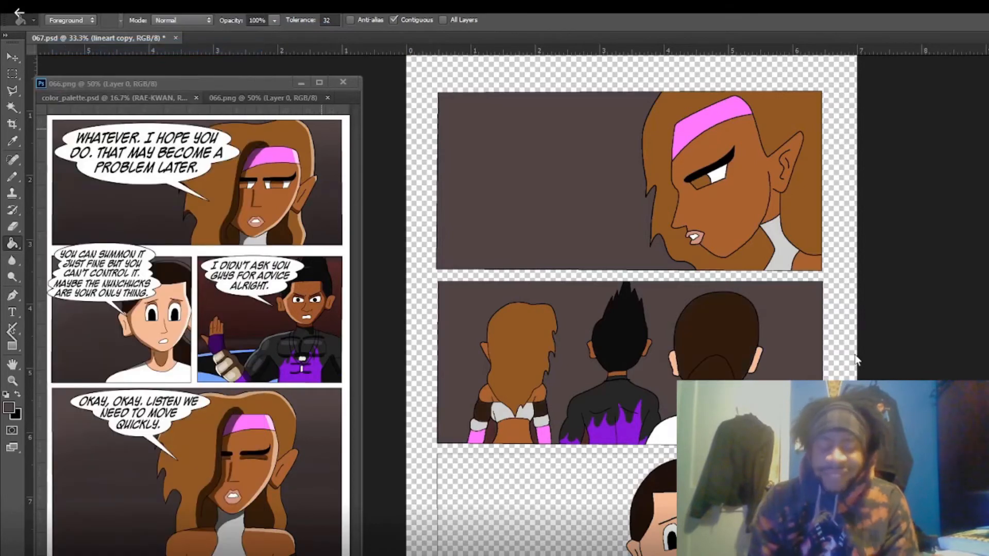
{"action": "key", "text": "w"}
{"action": "key", "text": "w"}
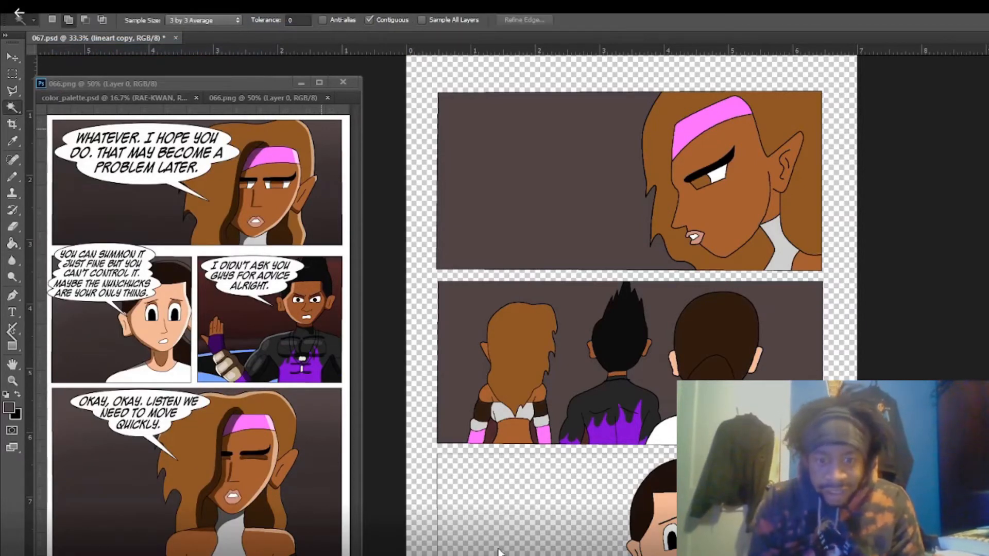
{"action": "left_click", "coordinate": [516, 294]}
{"action": "key", "text": "g"}
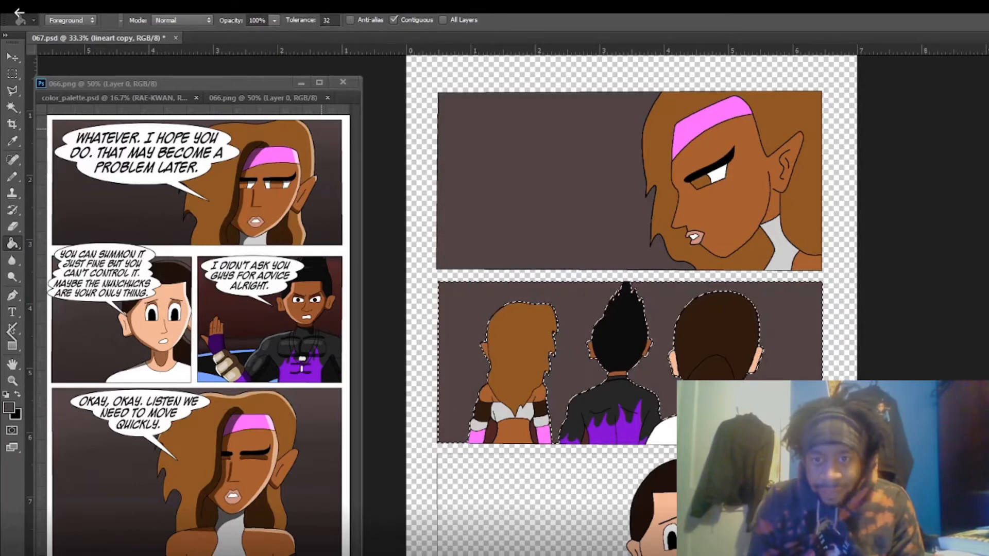
{"action": "key", "text": "alt+s"}
{"action": "key", "text": "d"}
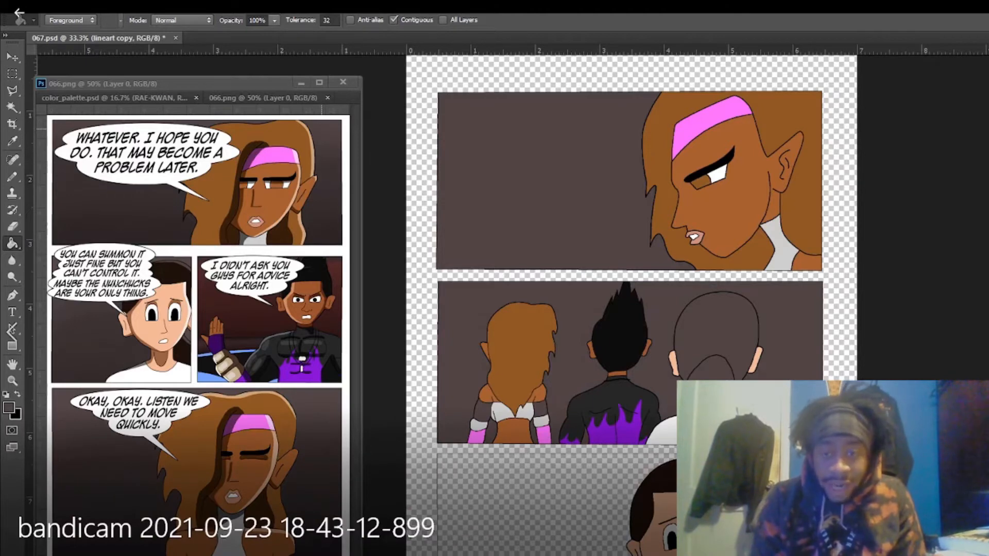
{"action": "left_click", "coordinate": [19, 11]}
{"action": "left_click", "coordinate": [87, 46]}
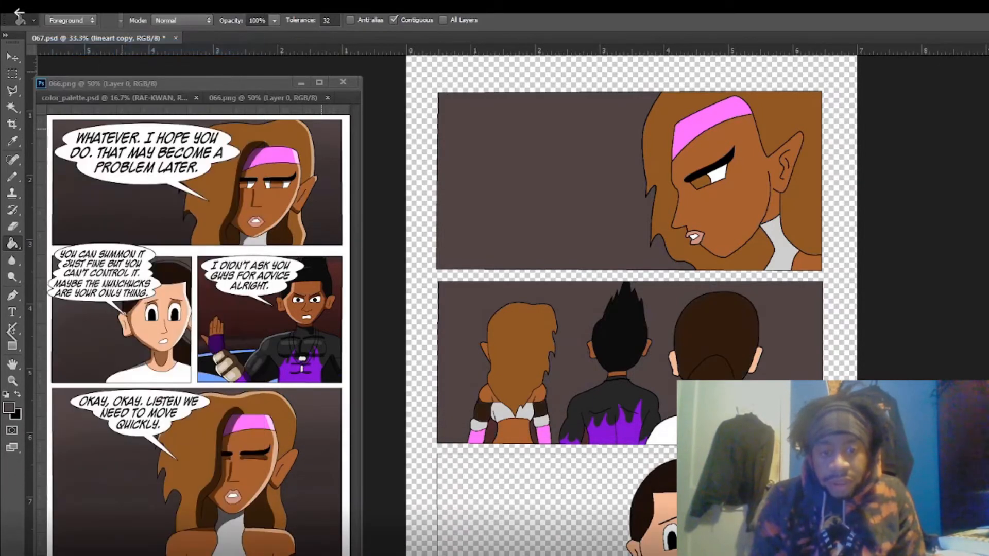
Step: Select the middle panel's gray-brown background and enclose its left edge in a narrow closed pen path
{"action": "left_click", "coordinate": [12, 107]}
{"action": "left_click", "coordinate": [463, 330]}
{"action": "key", "text": "p"}
{"action": "left_click", "coordinate": [458, 277]}
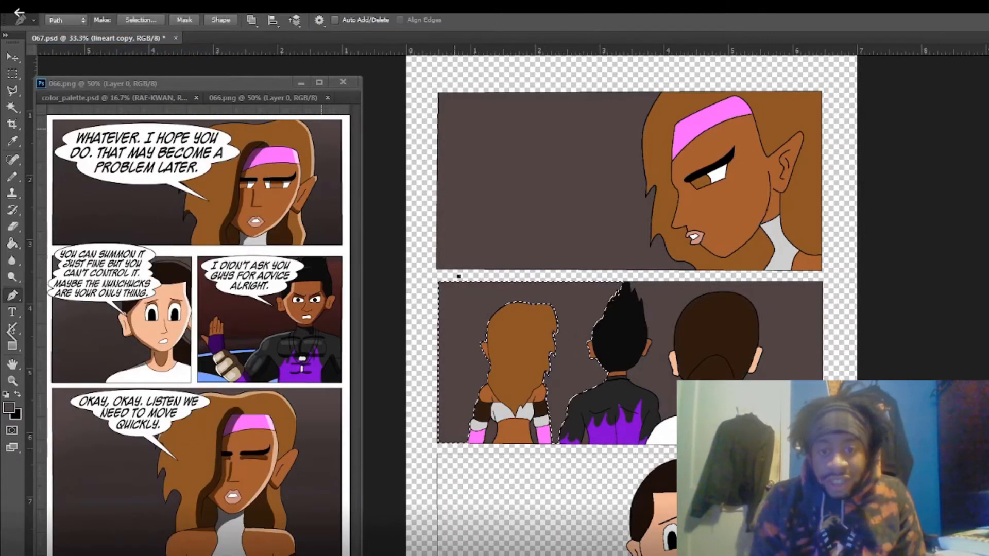
{"action": "left_click", "coordinate": [458, 453]}
{"action": "left_click", "coordinate": [428, 461]}
{"action": "left_click", "coordinate": [425, 246]}
{"action": "left_click", "coordinate": [458, 277]}
Step: Fill the left-edge strip of the middle panel with dark red sampled from 066.png and delete the path
{"action": "key", "text": "i"}
{"action": "left_click", "coordinate": [337, 268]}
{"action": "key", "text": "p"}
{"action": "right_click", "coordinate": [540, 210]}
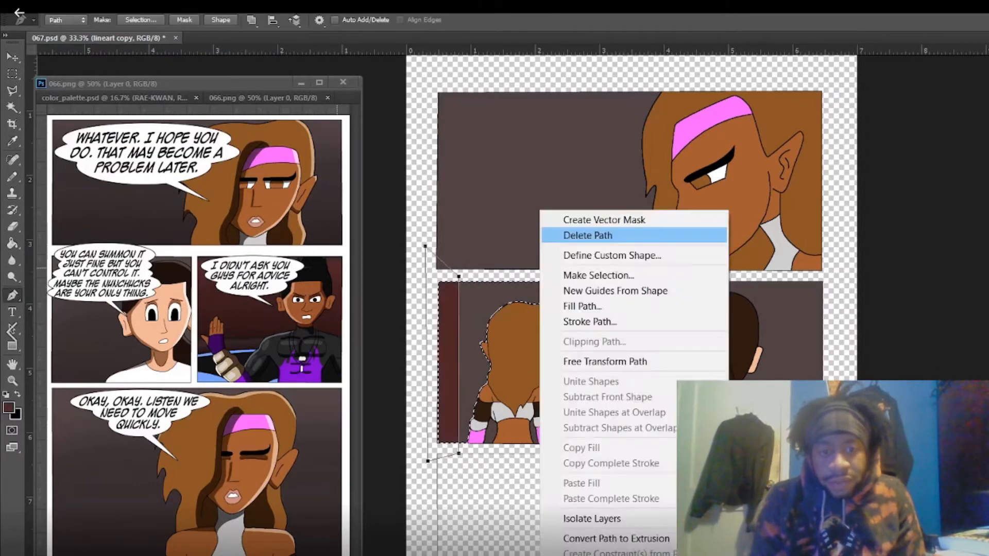
{"action": "left_click", "coordinate": [588, 235]}
Step: Select the bottom panel's background and fill it with the same dark red
{"action": "scroll", "coordinate": [588, 234], "scroll_direction": "down", "scroll_amount": 3}
{"action": "key", "text": "w"}
{"action": "left_click", "coordinate": [566, 422]}
{"action": "key", "text": "g"}
{"action": "left_click", "coordinate": [566, 422]}
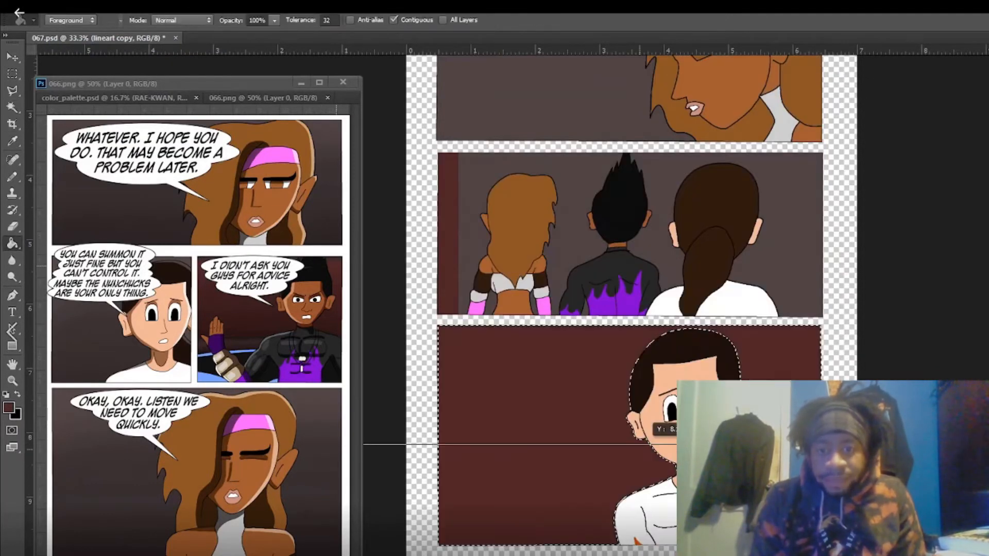
Step: Outline the lower half of the bottom panel's background with a pen path and fill it with a muted grayish maroon
{"action": "key", "text": "p"}
{"action": "left_click", "coordinate": [427, 441]}
{"action": "right_click", "coordinate": [565, 282]}
{"action": "left_click", "coordinate": [591, 308]}
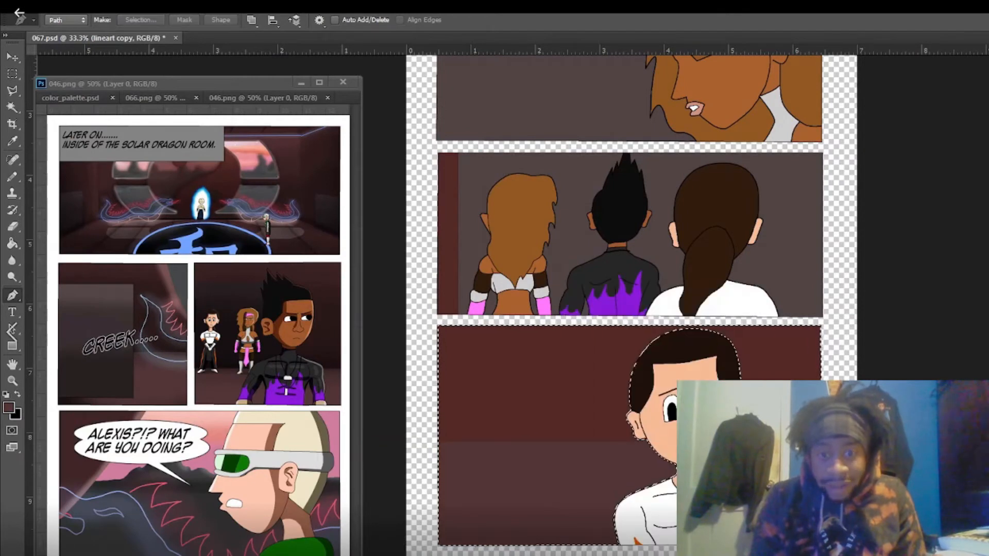
Step: Outline the curved table across the lower part of the bottom panel with a pen path and fill it with near-black
{"action": "key", "text": "w"}
{"action": "key", "text": "p"}
{"action": "left_click", "coordinate": [592, 461]}
{"action": "left_click", "coordinate": [809, 488]}
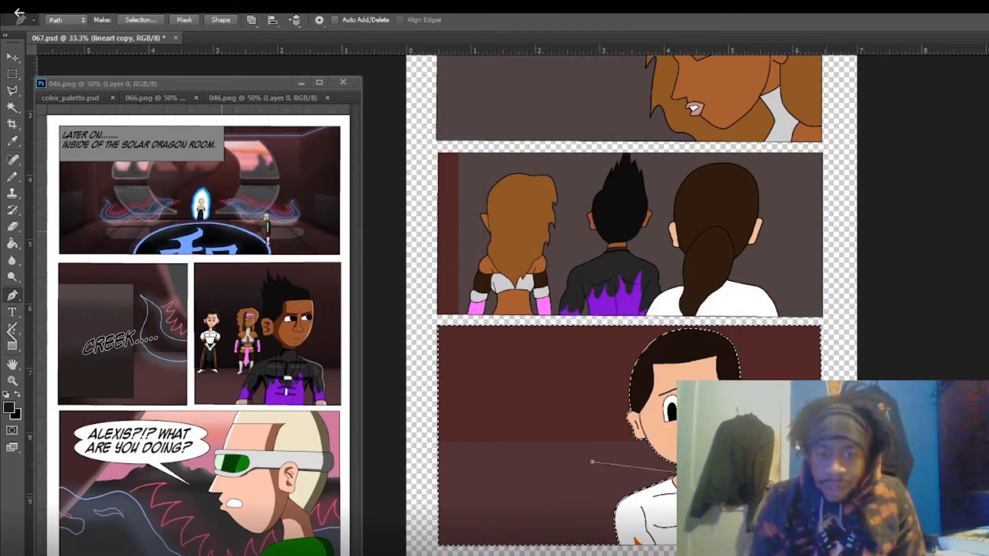
{"action": "left_click", "coordinate": [591, 461]}
{"action": "key", "text": "ctrl+alt+shift+Return"}
{"action": "key", "text": "alt+BackSpace"}
Step: Sample the light blue from 046.png and add a curved blue rim along the top edge of the black table
{"action": "key", "text": "i"}
{"action": "left_click", "coordinate": [188, 241]}
{"action": "key", "text": "p"}
{"action": "left_click", "coordinate": [430, 479]}
{"action": "left_click_drag", "start_coordinate": [675, 470], "coordinate": [677, 498]}
{"action": "key", "text": "b"}
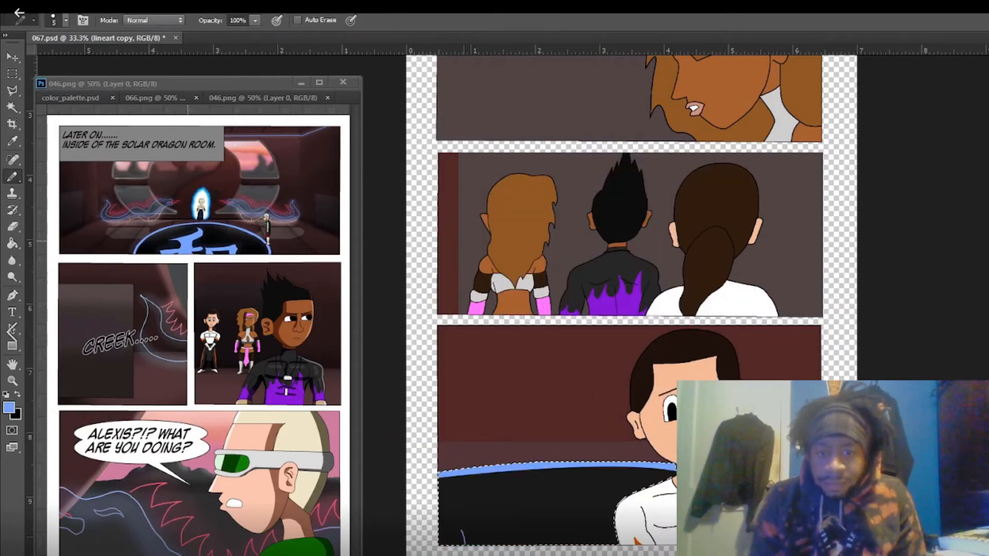
Step: Draw a curved light-blue emblem band in the table's lower-left corner, fill its interior with the same blue, and clear the selection
{"action": "left_click_drag", "start_coordinate": [440, 498], "coordinate": [500, 544]}
{"action": "mouse_move", "coordinate": [439, 520]}
{"action": "left_mouse_down"}
{"action": "mouse_move", "coordinate": [464, 544]}
{"action": "mouse_move", "coordinate": [501, 544]}
{"action": "left_mouse_up"}
{"action": "key", "text": "g"}
{"action": "key", "text": "b"}
{"action": "left_click_drag", "start_coordinate": [439, 519], "coordinate": [439, 499]}
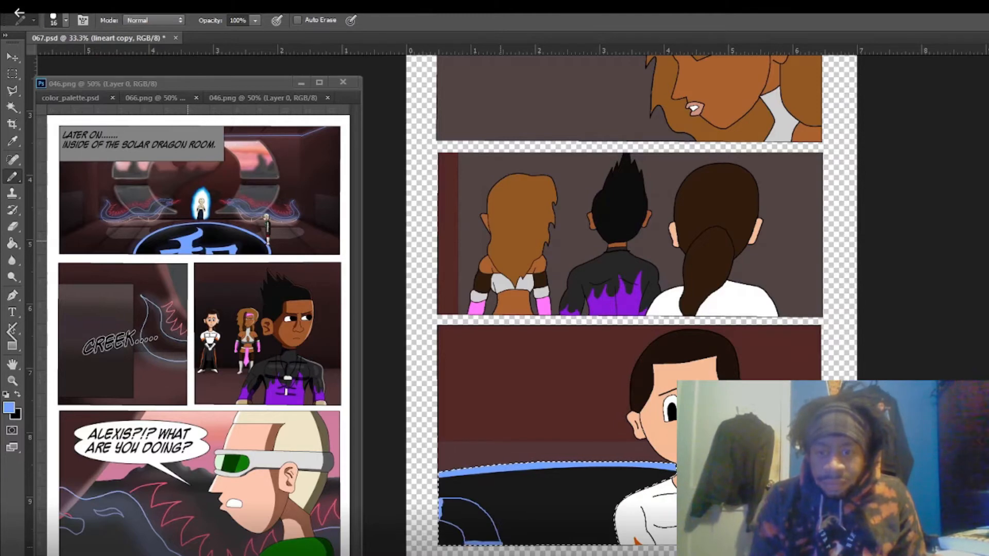
{"action": "key", "text": "g"}
{"action": "left_click", "coordinate": [468, 517]}
{"action": "key", "text": "w"}
{"action": "key", "text": "ctrl+d"}
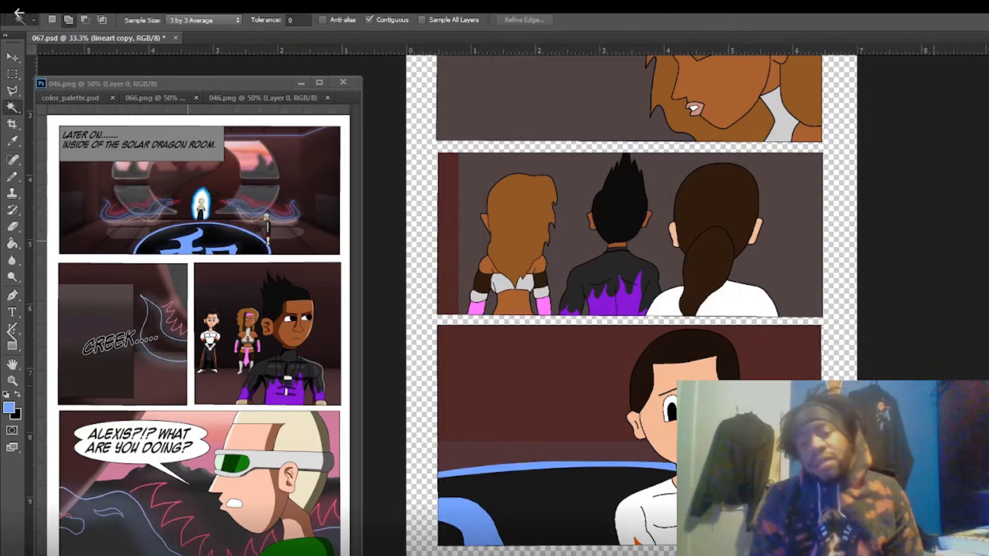
Step: Stroke the horizontal path across the maroon strip above the table with the Pencil and simulated pressure
{"action": "right_click", "coordinate": [518, 389]}
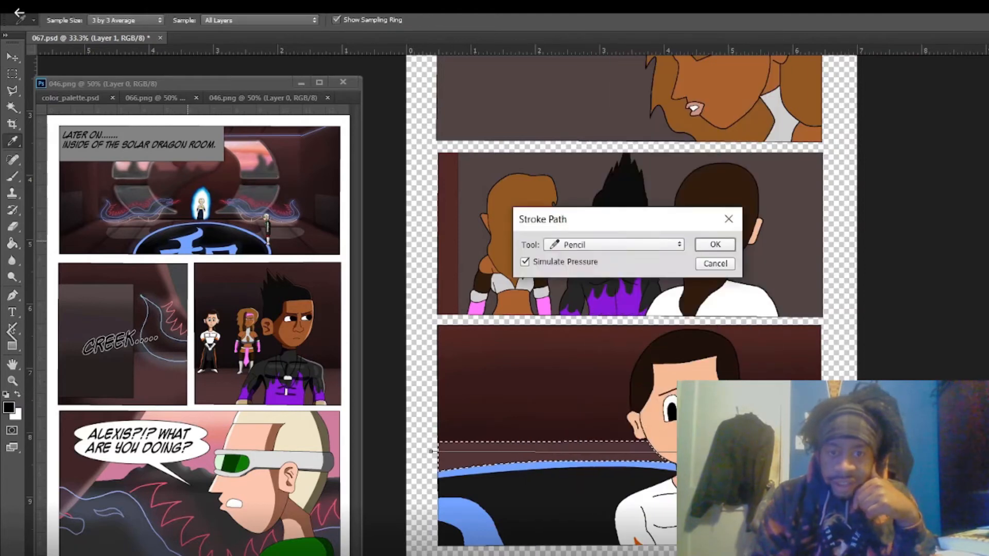
{"action": "key", "text": "Return"}
{"action": "left_click_drag", "start_coordinate": [587, 471], "coordinate": [589, 471]}
{"action": "key", "text": "Return"}
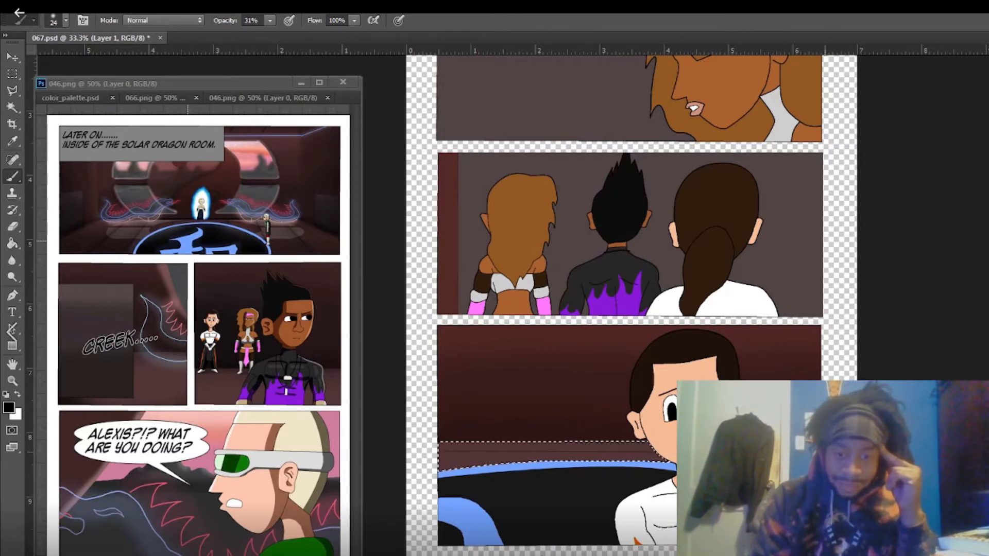
Step: Shade the maroon strip above the table with a soft 200 px black brush at 31% opacity and clear the selection
{"action": "right_click", "coordinate": [576, 518]}
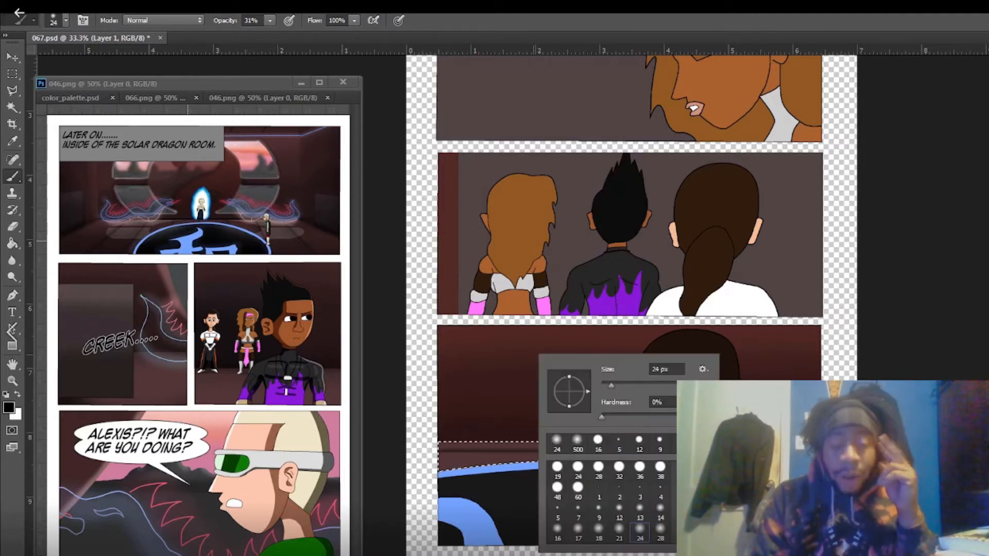
{"action": "scroll", "coordinate": [597, 500], "scroll_direction": "down", "scroll_amount": 5}
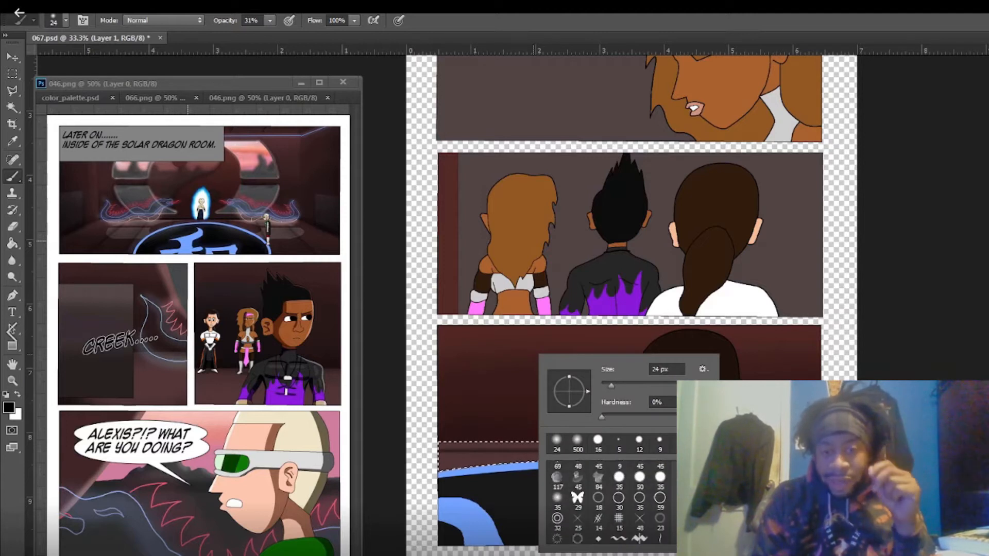
{"action": "scroll", "coordinate": [608, 502], "scroll_direction": "up", "scroll_amount": 2}
{"action": "double_click", "coordinate": [577, 470]}
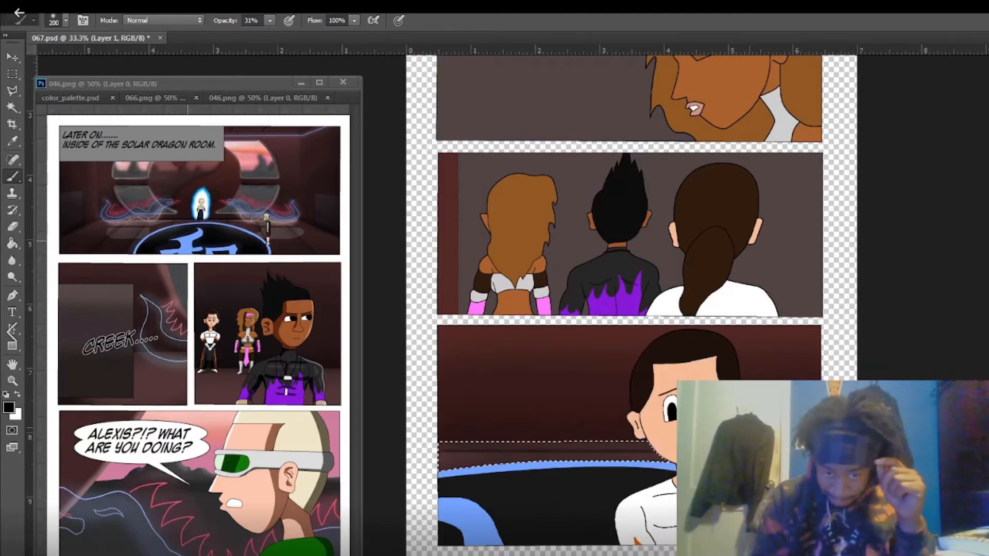
{"action": "key", "text": "ctrl+d"}
Step: Select the gray-brown backgrounds of the top and middle panels
{"action": "key", "text": "w"}
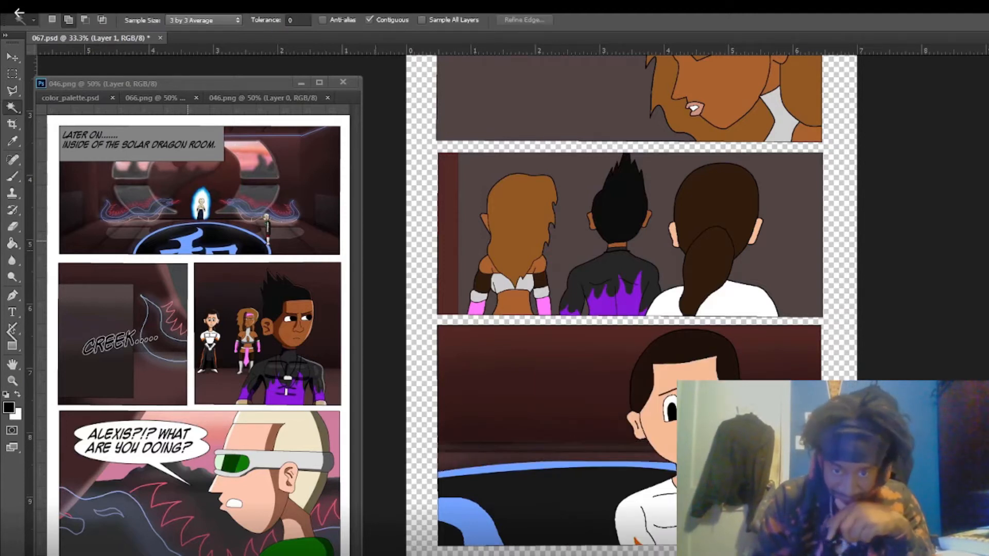
{"action": "scroll", "coordinate": [586, 190], "scroll_direction": "up", "scroll_amount": 3}
{"action": "left_click", "coordinate": [586, 191]}
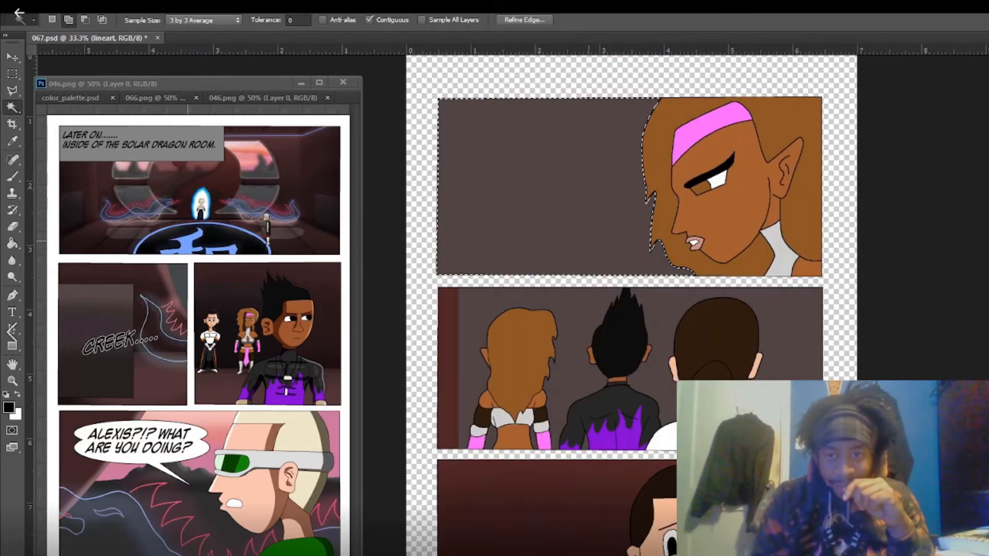
{"action": "left_click", "coordinate": [493, 435]}
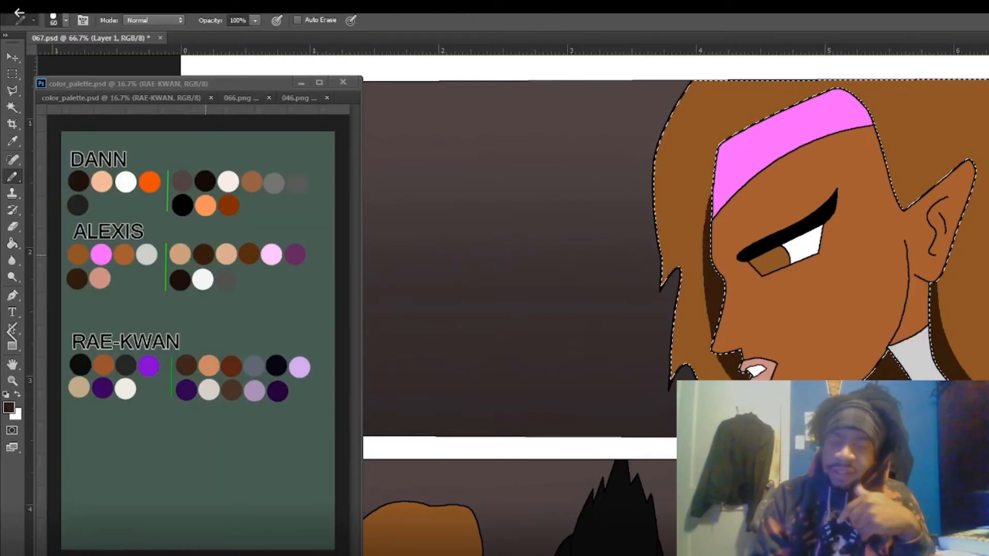
Step: Clear the hair selection, select the woman's skin in the top panel, and sample the dark brown skin shade from the Alexis palette
{"action": "left_click", "coordinate": [174, 8]}
{"action": "left_click", "coordinate": [193, 31]}
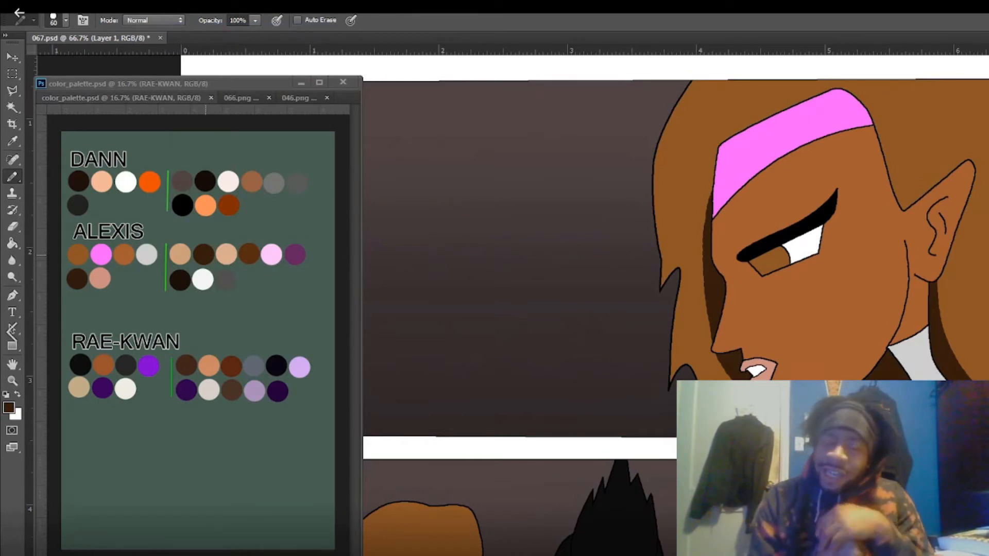
{"action": "key", "text": "w"}
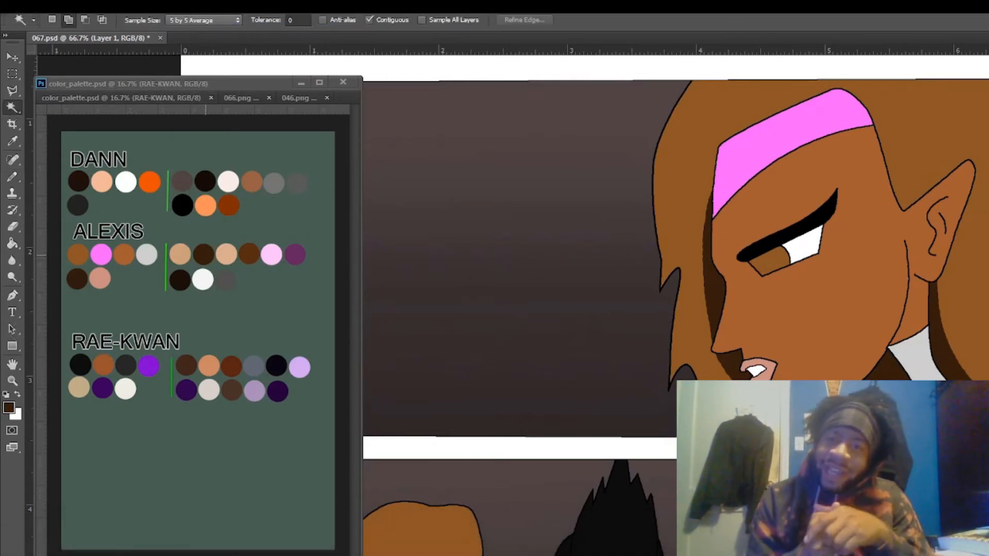
{"action": "key", "text": "alt+["}
{"action": "left_click", "coordinate": [832, 289]}
{"action": "key", "text": "alt+]"}
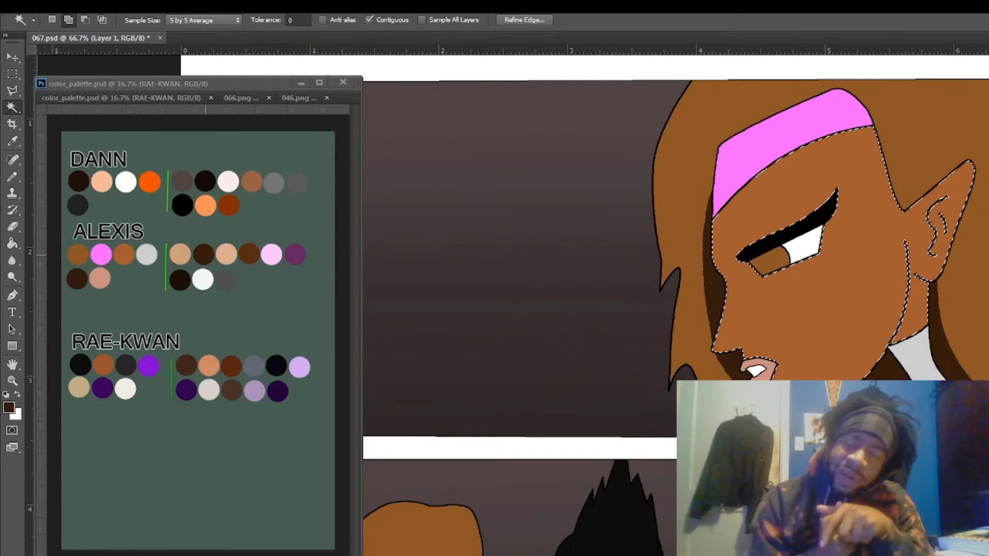
{"action": "key", "text": "i"}
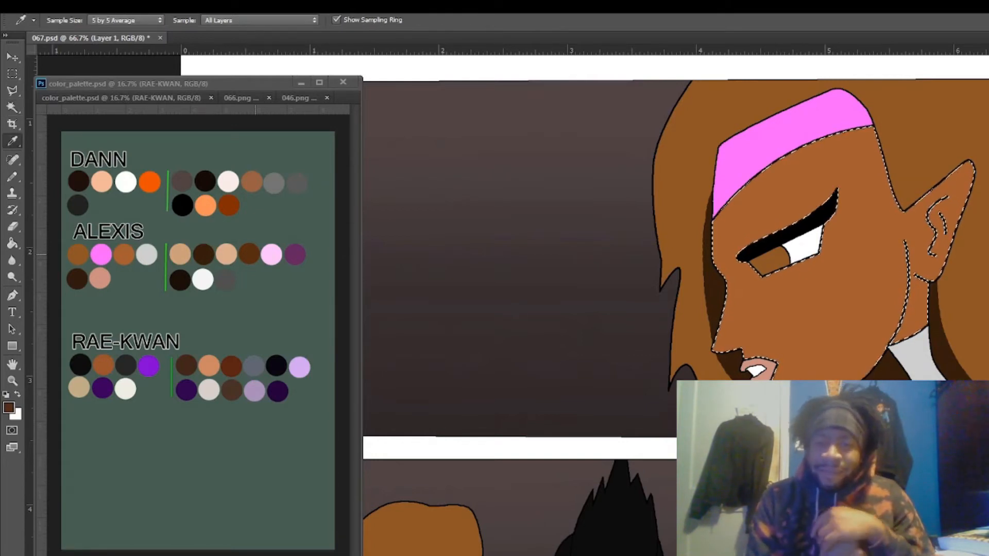
Step: Outline a shadow from the forehead down the side of the face and neck with a pen path and fill it with dark brown
{"action": "key", "text": "p"}
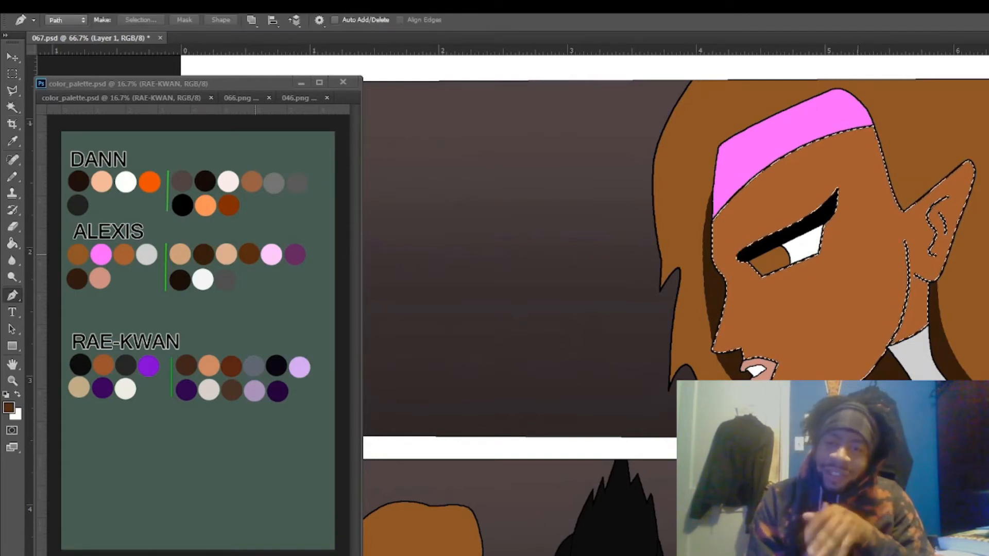
{"action": "left_click", "coordinate": [857, 124]}
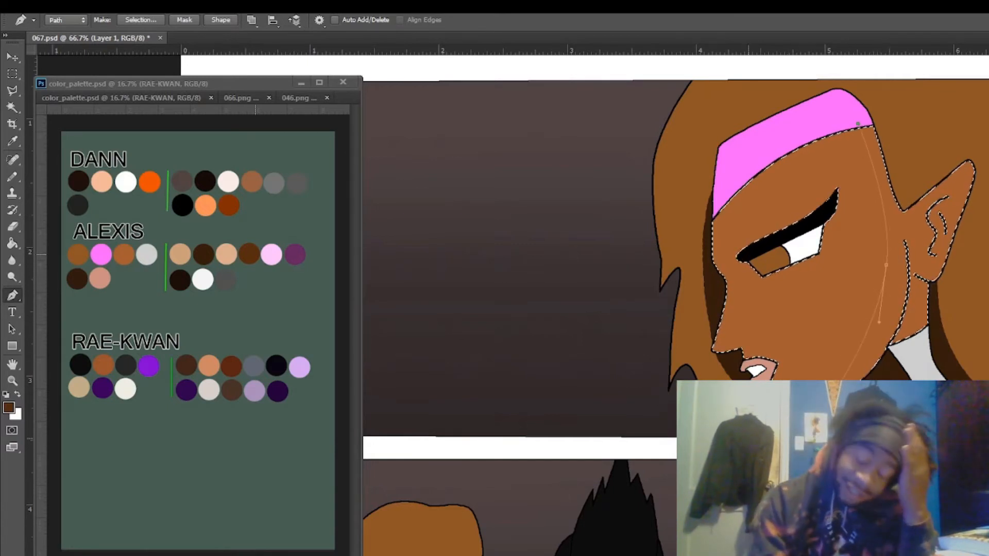
{"action": "left_click", "coordinate": [960, 304]}
{"action": "left_click", "coordinate": [931, 284]}
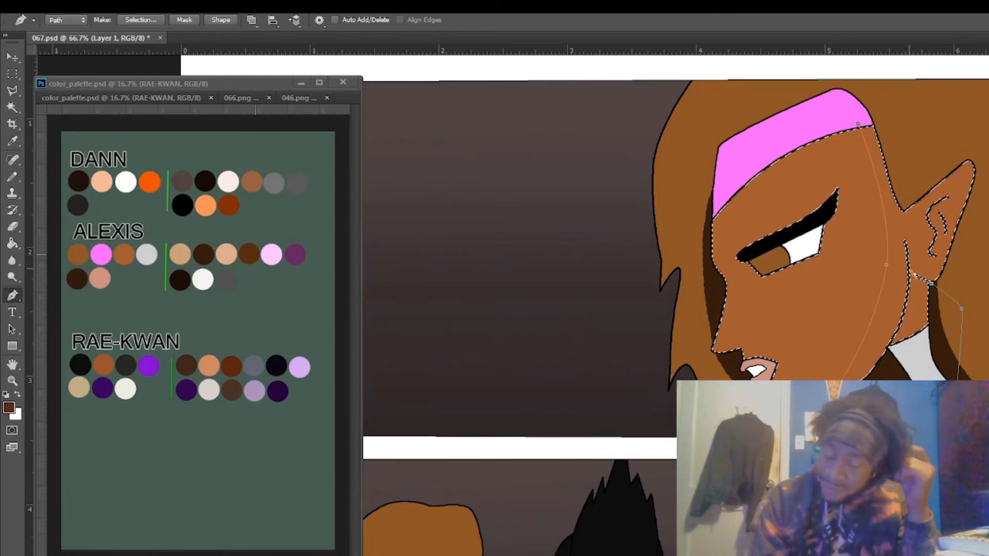
{"action": "left_click", "coordinate": [908, 266]}
{"action": "left_click", "coordinate": [899, 188]}
{"action": "left_click", "coordinate": [876, 103]}
{"action": "left_click", "coordinate": [857, 124]}
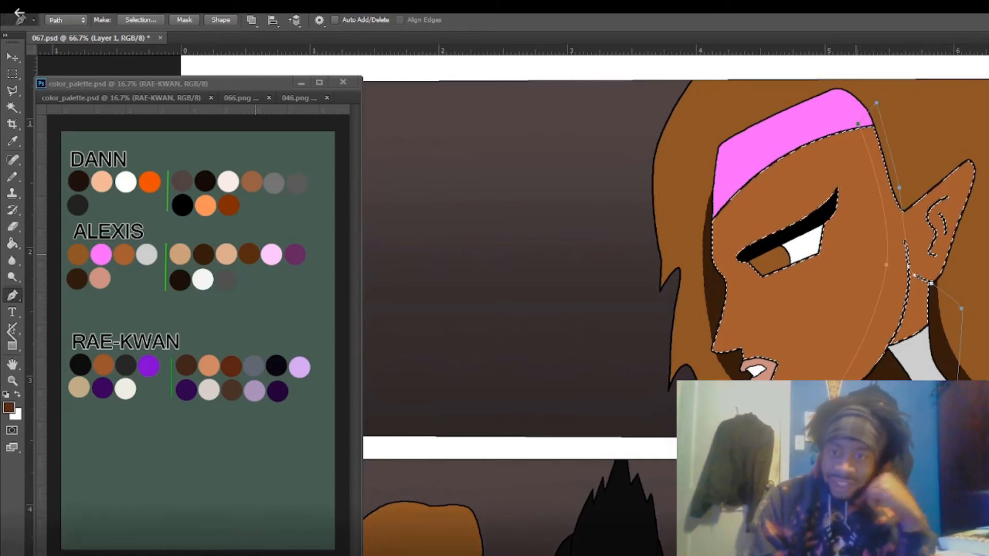
{"action": "right_click", "coordinate": [799, 200]}
{"action": "left_click", "coordinate": [834, 221]}
Step: Pencil dark brown shadows inside the woman's ear and clear the skin selection
{"action": "key", "text": "e"}
{"action": "key", "text": "b"}
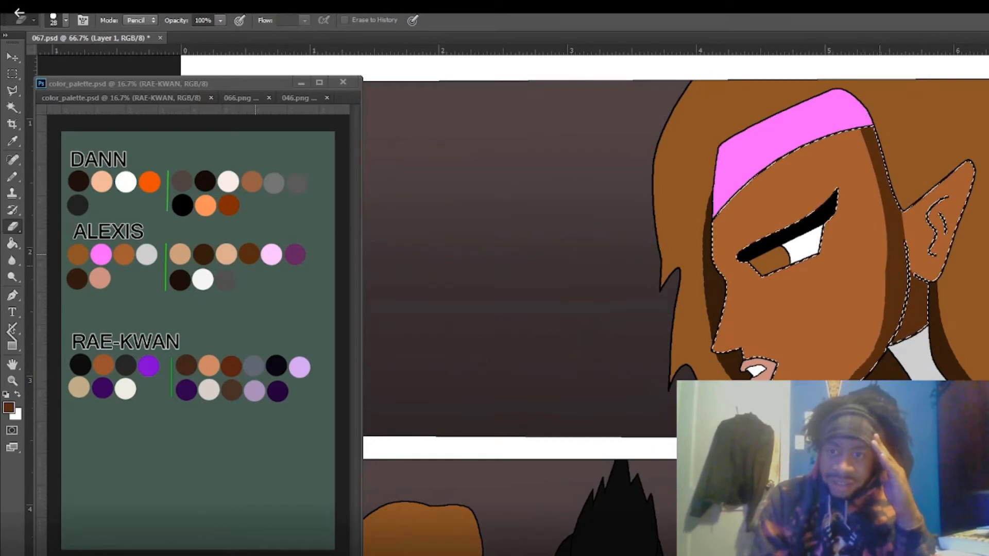
{"action": "key", "text": "ctrl+d"}
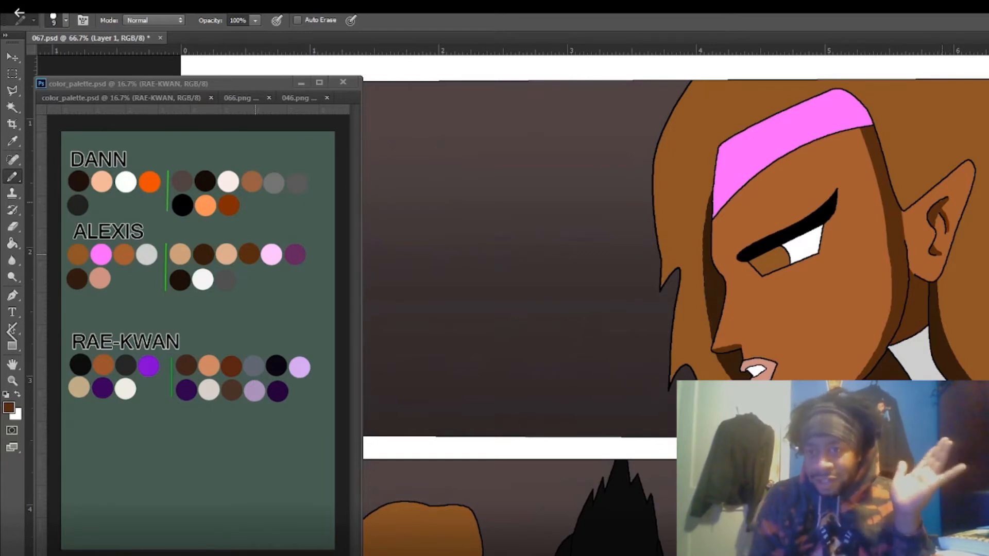
Step: Shade the rear end of the pink headband with dark purple from the Alexis palette using a 60 px pencil, and deselect
{"action": "key", "text": "w"}
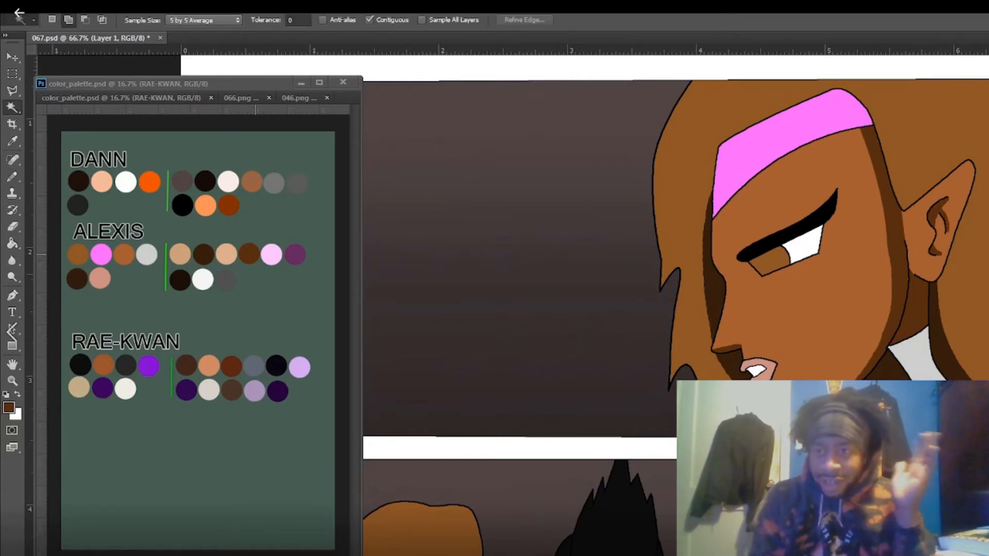
{"action": "key", "text": "alt+]"}
{"action": "left_click", "coordinate": [793, 135]}
{"action": "key", "text": "alt+["}
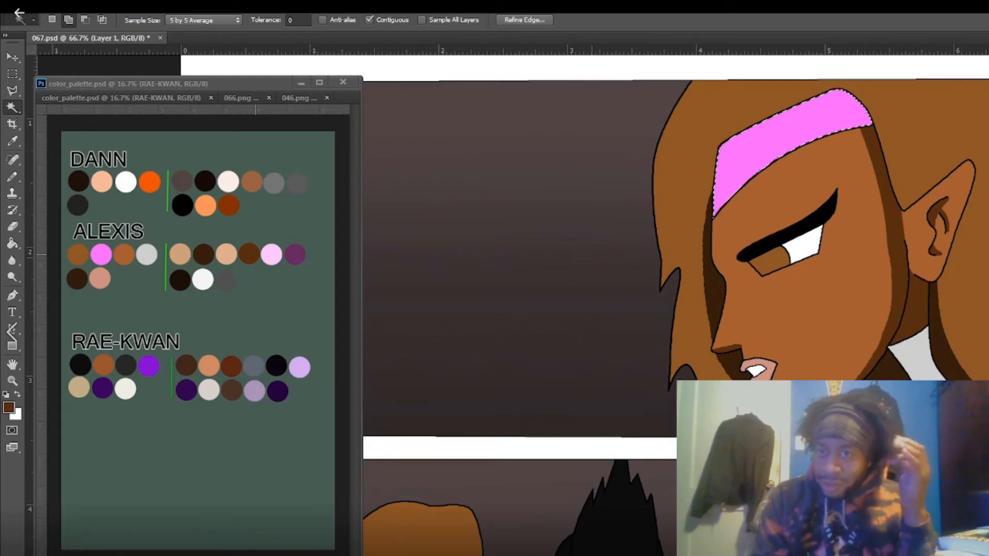
{"action": "key", "text": "i"}
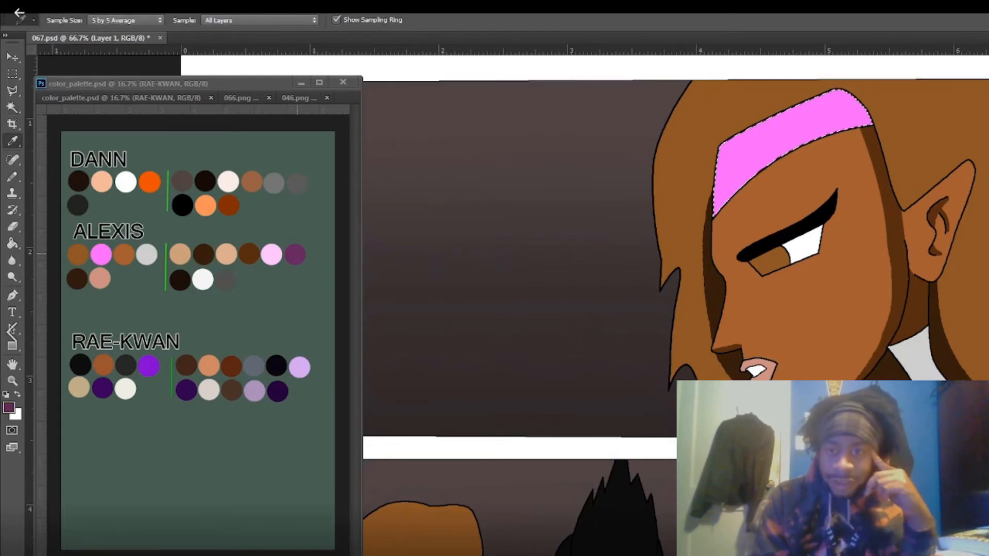
{"action": "key", "text": "b"}
{"action": "right_click", "coordinate": [823, 151]}
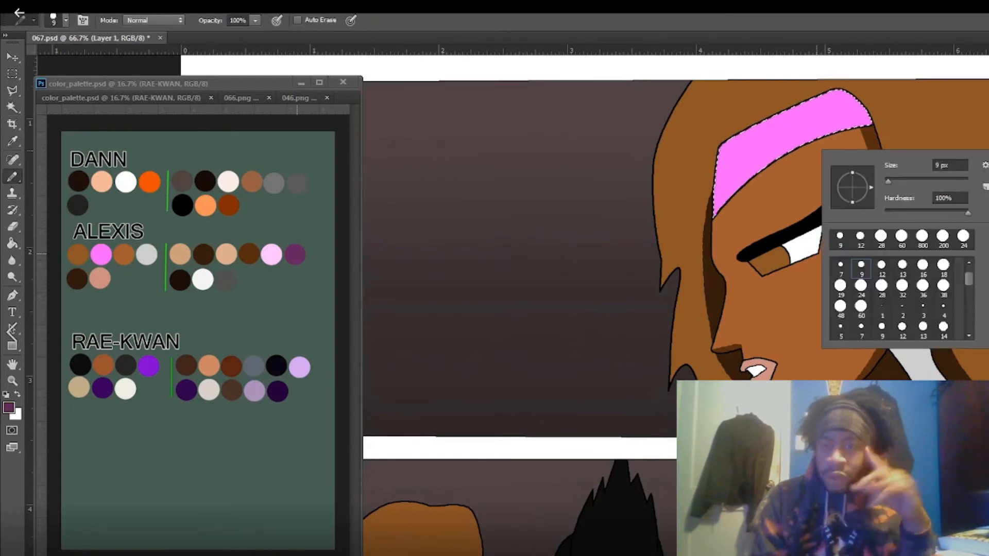
{"action": "left_click", "coordinate": [901, 234]}
{"action": "mouse_move", "coordinate": [839, 90]}
{"action": "left_mouse_down"}
{"action": "mouse_move", "coordinate": [868, 124]}
{"action": "mouse_move", "coordinate": [834, 95]}
{"action": "left_mouse_up"}
{"action": "key", "text": "alt+s"}
{"action": "key", "text": "d"}
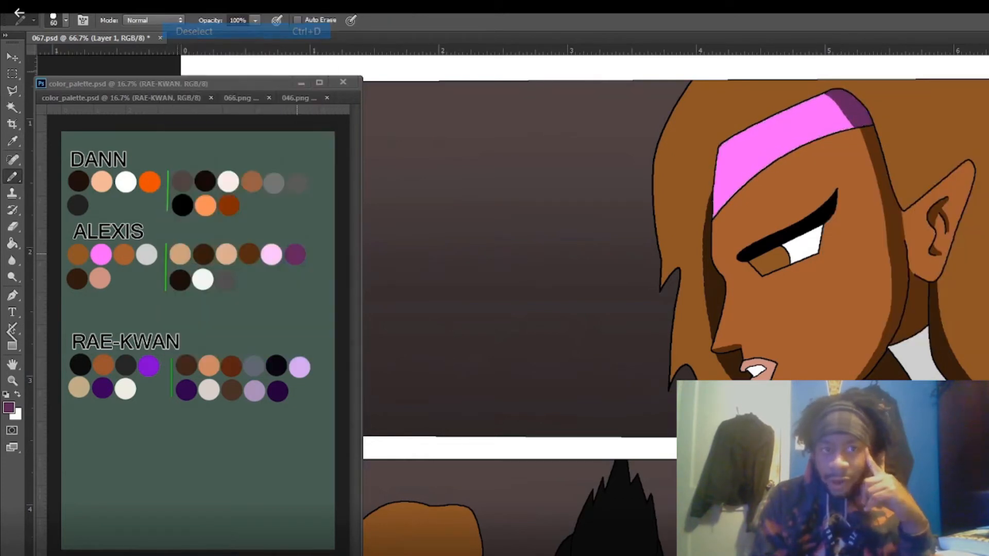
Step: Select the light gray collar at the neck, shade its upper part with dark gray using a 60 px pencil, and deselect
{"action": "key", "text": "w"}
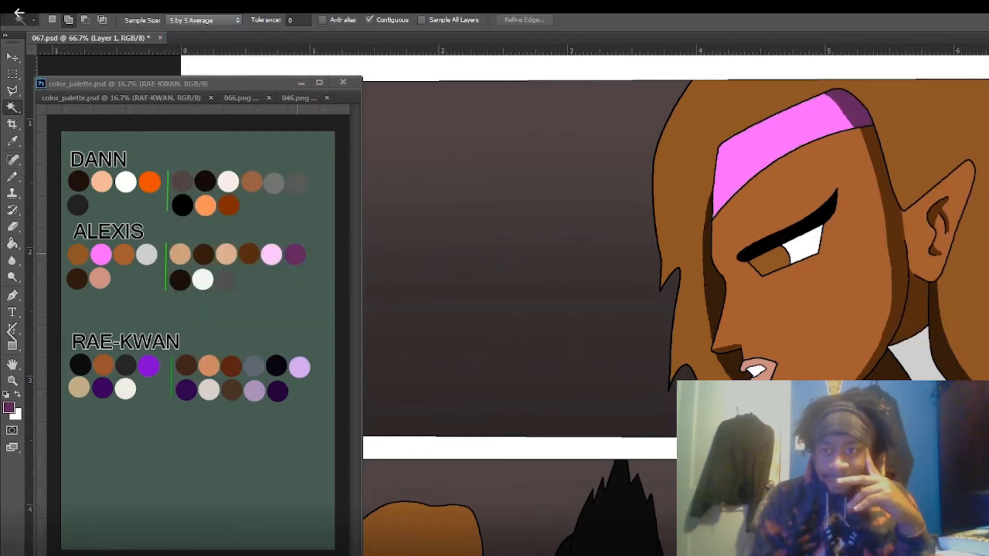
{"action": "key", "text": "alt+bracketleft"}
{"action": "left_click", "coordinate": [915, 354]}
{"action": "key", "text": "alt+bracketright"}
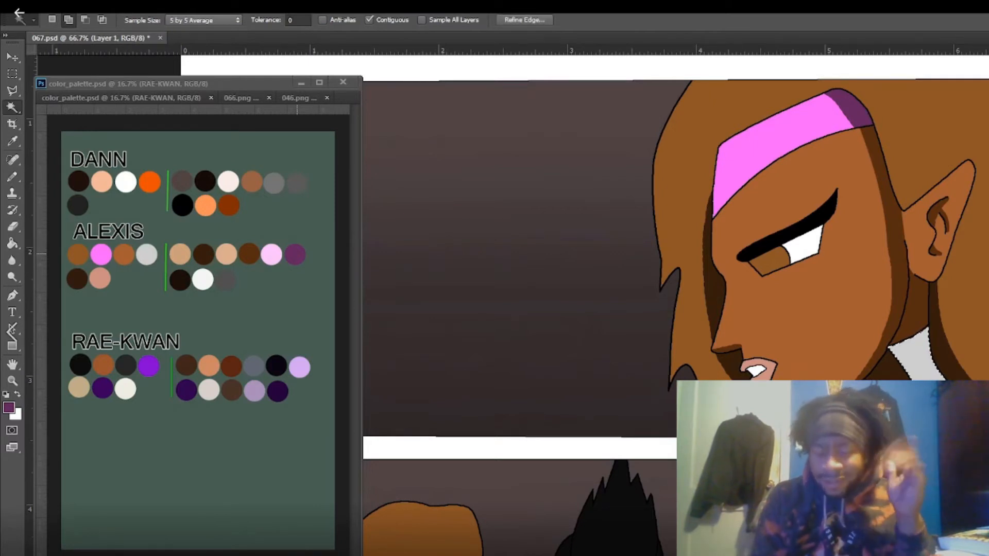
{"action": "key", "text": "i"}
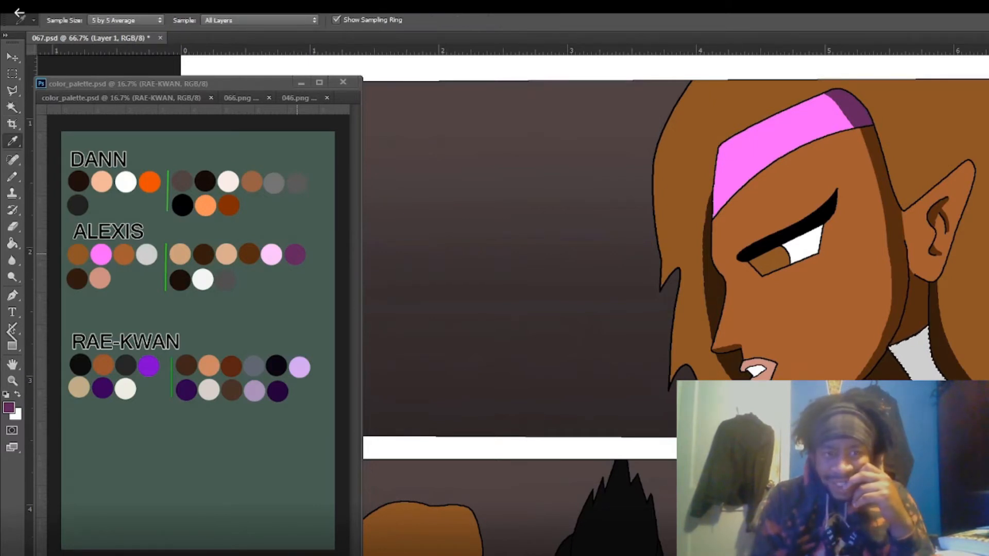
{"action": "key", "text": "b"}
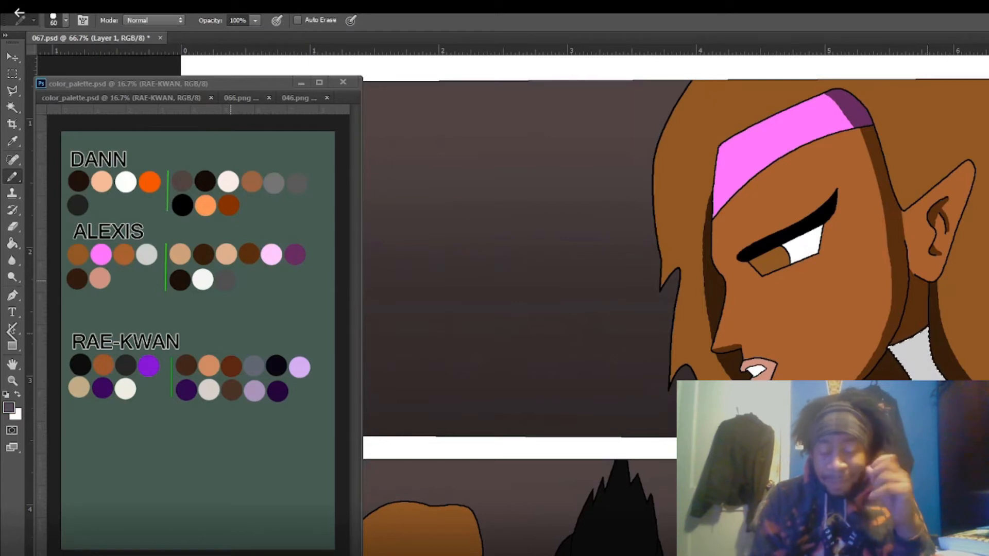
{"action": "mouse_move", "coordinate": [890, 339]}
{"action": "left_mouse_down"}
{"action": "mouse_move", "coordinate": [925, 357]}
{"action": "mouse_move", "coordinate": [939, 380]}
{"action": "left_mouse_up"}
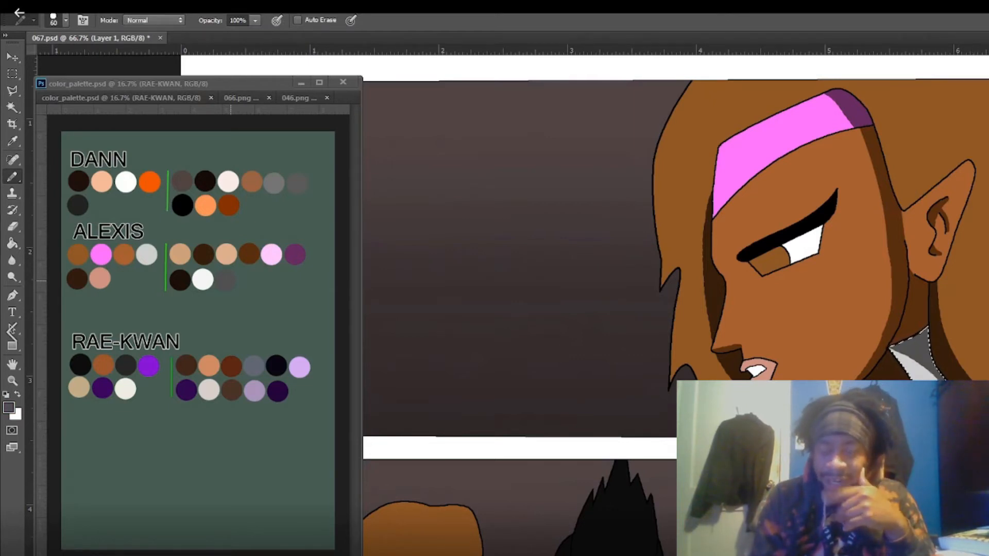
{"action": "left_click", "coordinate": [170, 7]}
{"action": "left_click", "coordinate": [189, 30]}
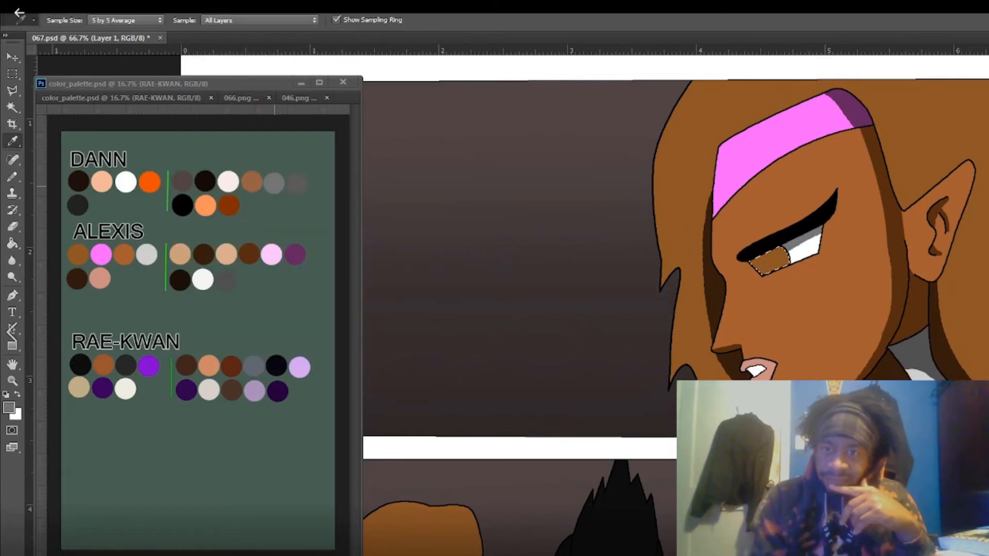
Step: Shade the upper part of the brown iris with dark brown from the Alexis palette using a 24 px pencil, and deselect
{"action": "left_click", "coordinate": [253, 254]}
{"action": "key", "text": "b"}
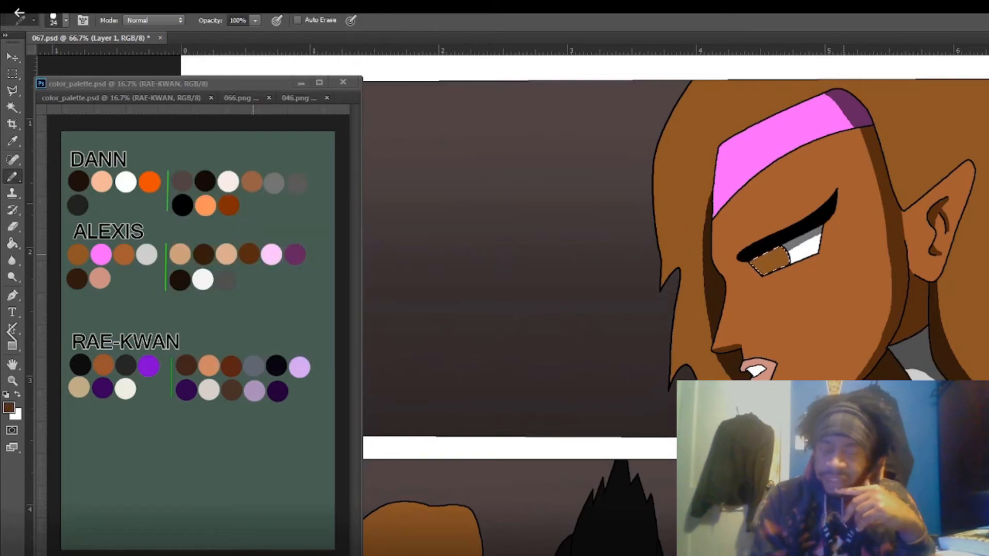
{"action": "left_click_drag", "start_coordinate": [751, 261], "coordinate": [785, 249]}
{"action": "key", "text": "ctrl+d"}
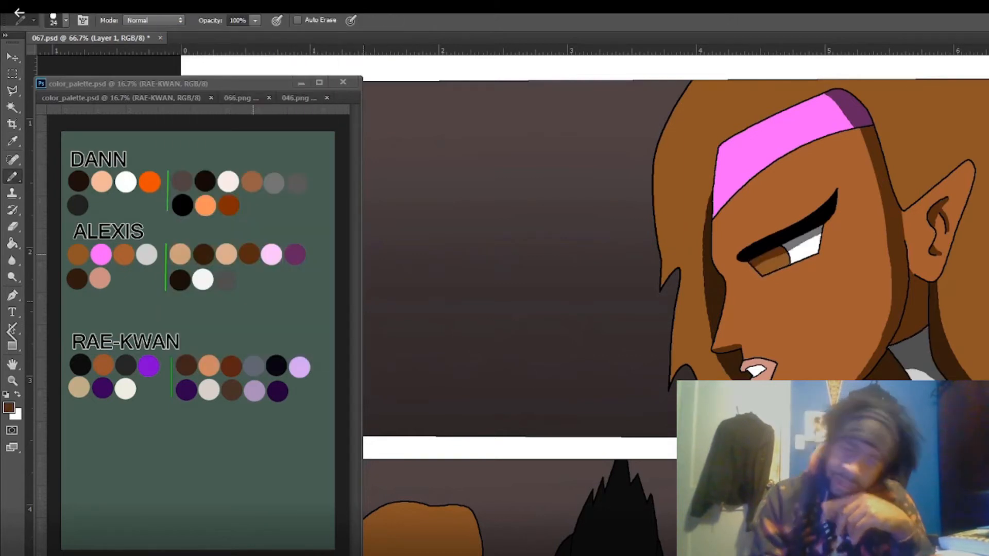
Step: Select Alexis's long hair in the second panel and shade its left edge with dark brown from her palette using a 24 px pencil
{"action": "scroll", "coordinate": [675, 258], "scroll_direction": "down", "scroll_amount": 1}
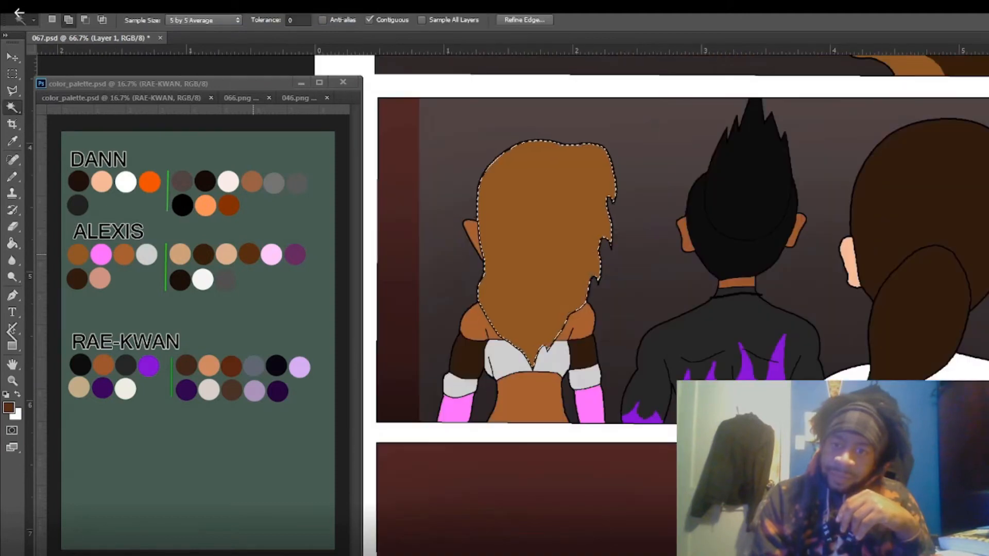
{"action": "key", "text": "b"}
{"action": "left_click_drag", "start_coordinate": [486, 163], "coordinate": [482, 204]}
{"action": "left_click_drag", "start_coordinate": [517, 145], "coordinate": [480, 224]}
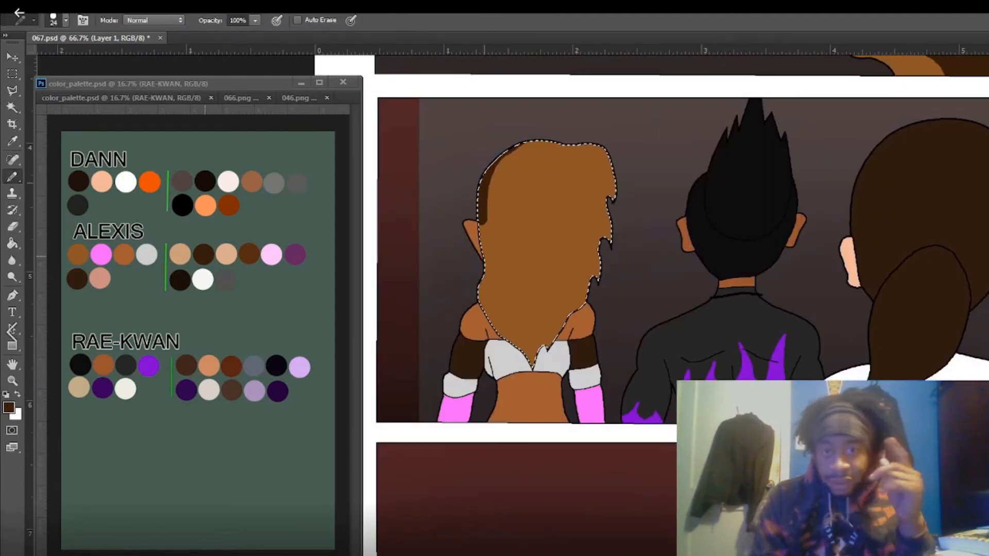
{"action": "mouse_move", "coordinate": [530, 136]}
{"action": "left_mouse_down"}
{"action": "mouse_move", "coordinate": [488, 173]}
{"action": "mouse_move", "coordinate": [486, 271]}
{"action": "left_mouse_up"}
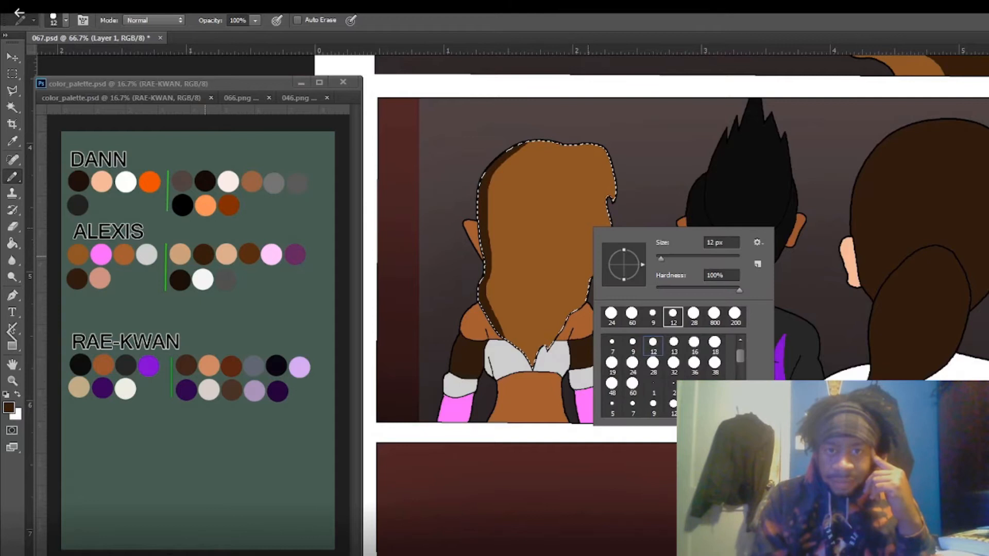
Step: Highlight the right edge of Alexis's hair with light tan from her palette using a 12 px pencil, and deselect
{"action": "key", "text": "Return"}
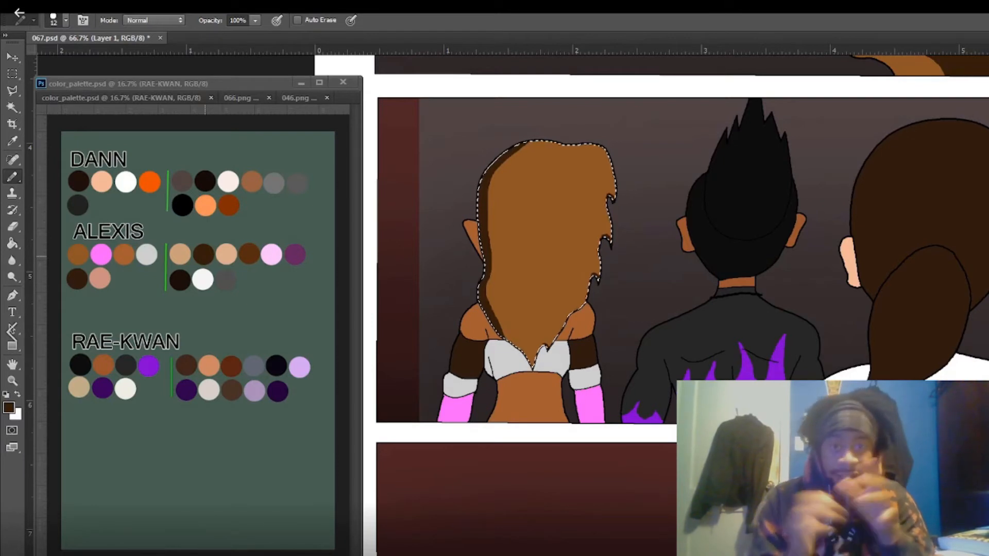
{"action": "key", "text": "i"}
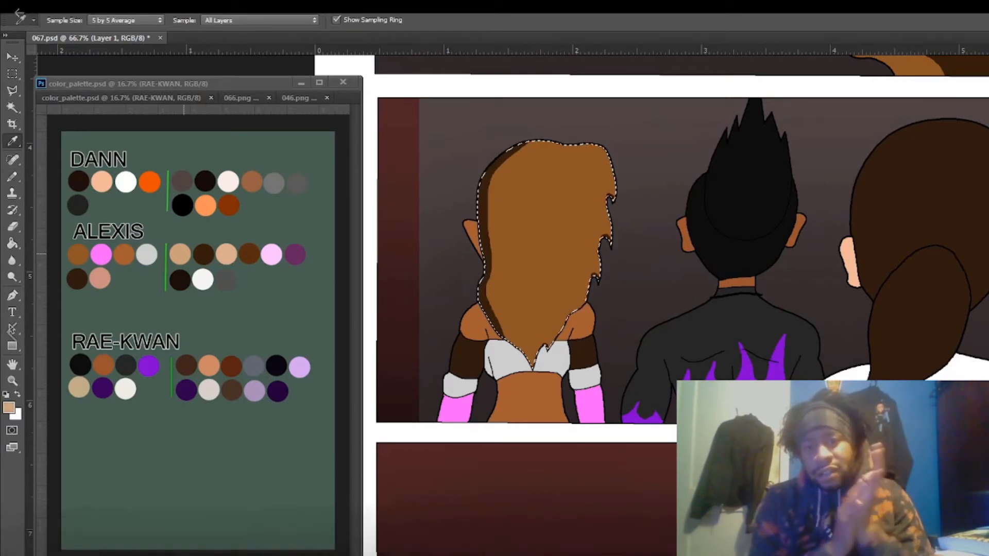
{"action": "key", "text": "b"}
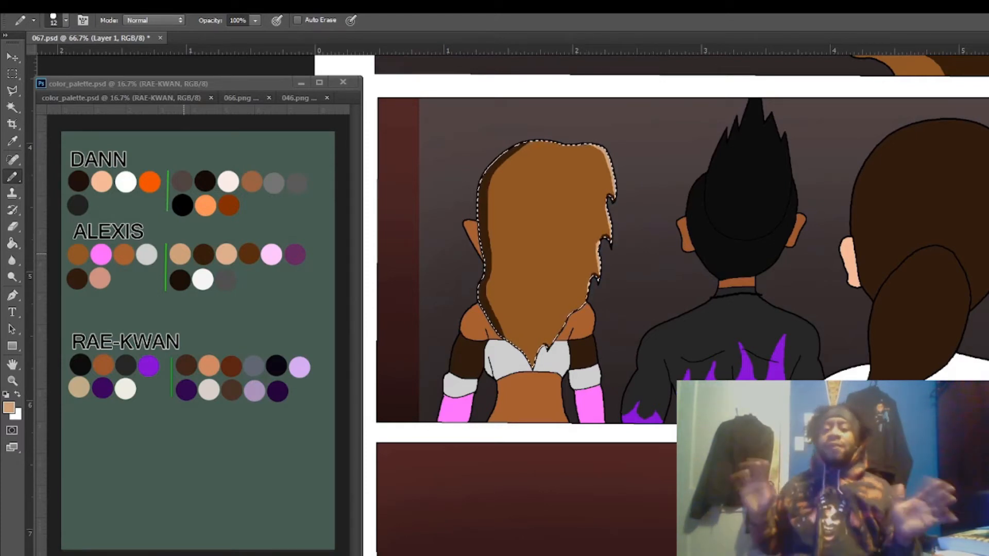
{"action": "left_click", "coordinate": [171, 7]}
{"action": "left_click", "coordinate": [247, 32]}
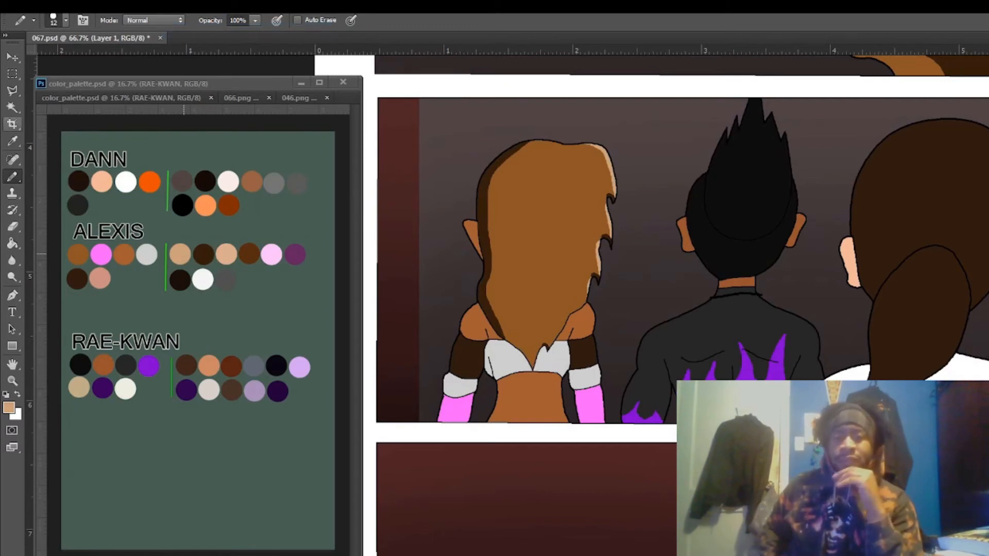
Step: Select both bare shoulders and pencil brown shadows from the Alexis palette onto them at 12 px
{"action": "key", "text": "w"}
{"action": "key", "text": "alt+bracketleft"}
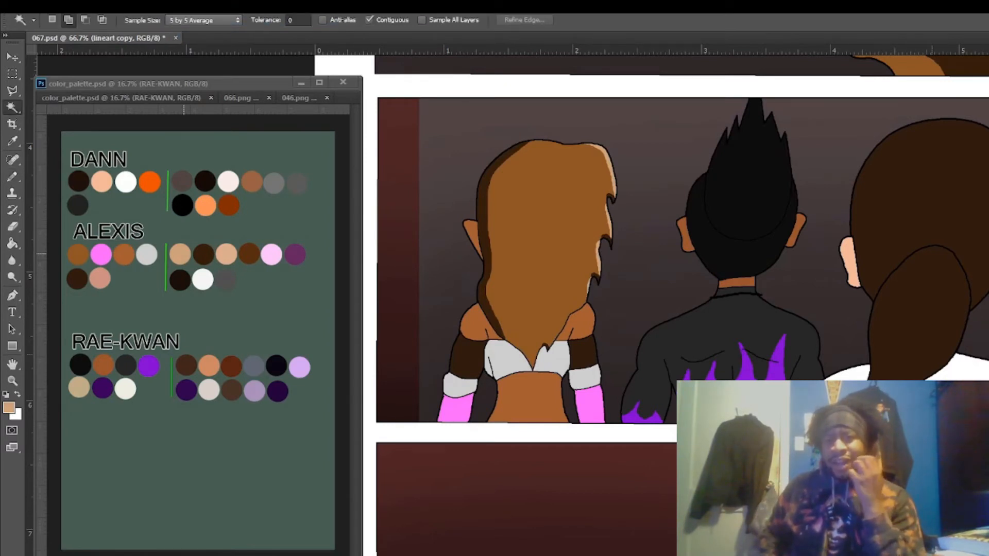
{"action": "left_click", "coordinate": [581, 325]}
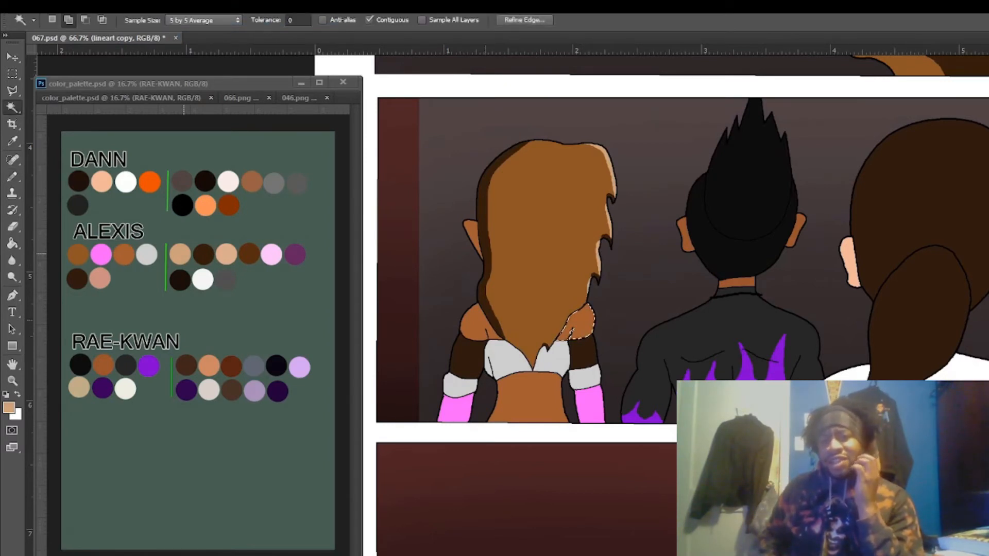
{"action": "key", "text": "alt+bracketright"}
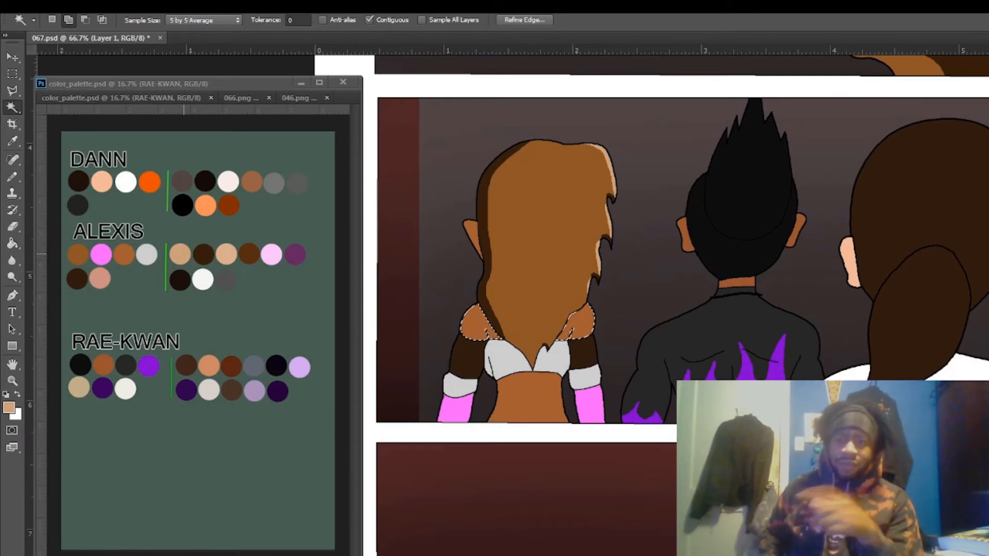
{"action": "key", "text": "i"}
{"action": "left_click", "coordinate": [249, 254]}
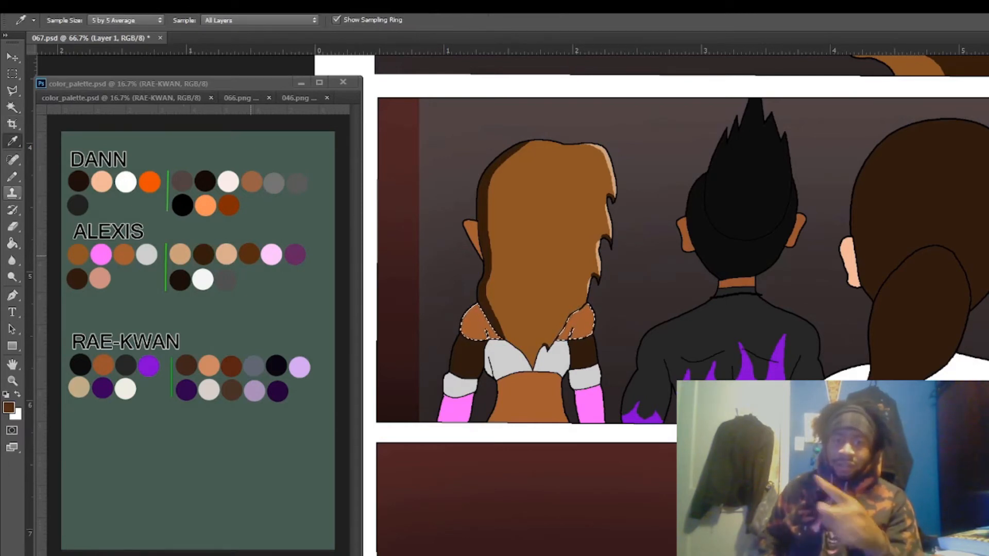
{"action": "key", "text": "b"}
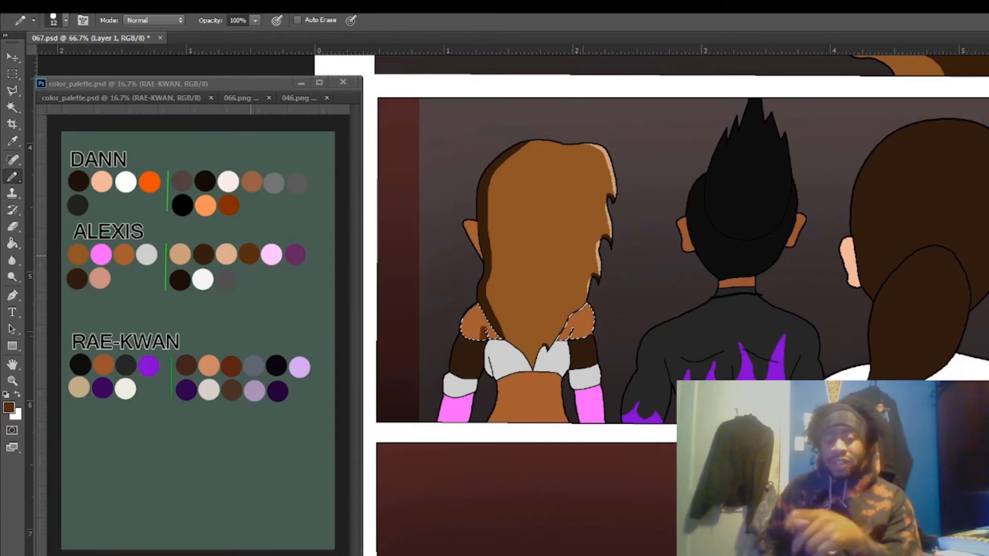
Step: Highlight the outer edge of the right shoulder with light peach from the Alexis palette, and deselect
{"action": "key", "text": "i"}
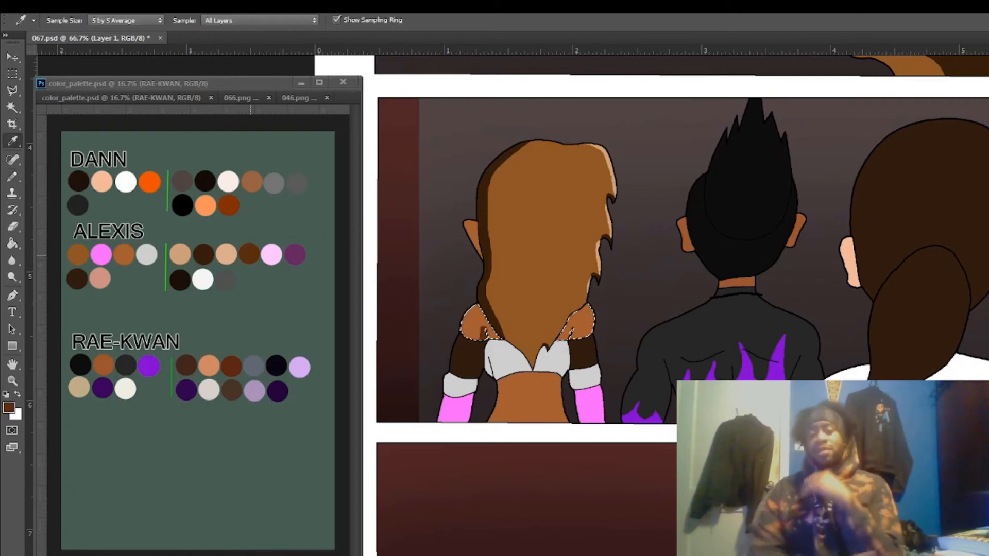
{"action": "key", "text": "b"}
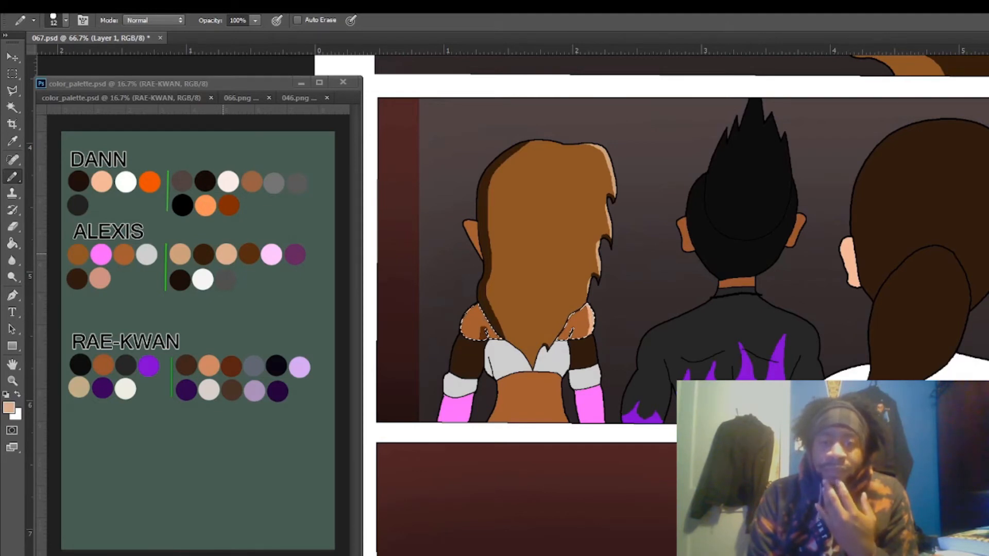
{"action": "key", "text": "ctrl+d"}
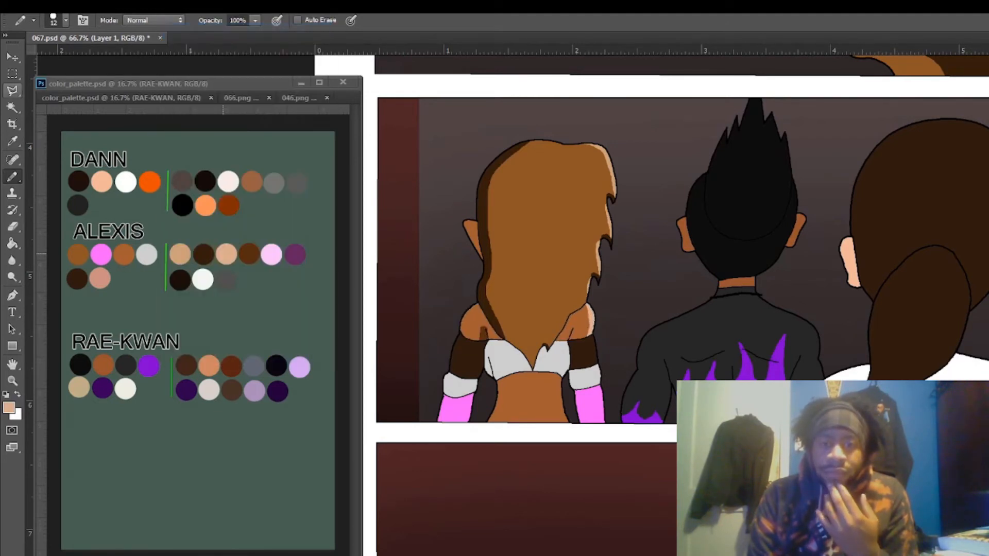
Step: Select the dark brown bands on both upper arms, shade them with near-black brown from the Alexis palette at 12 px, and deselect
{"action": "key", "text": "w"}
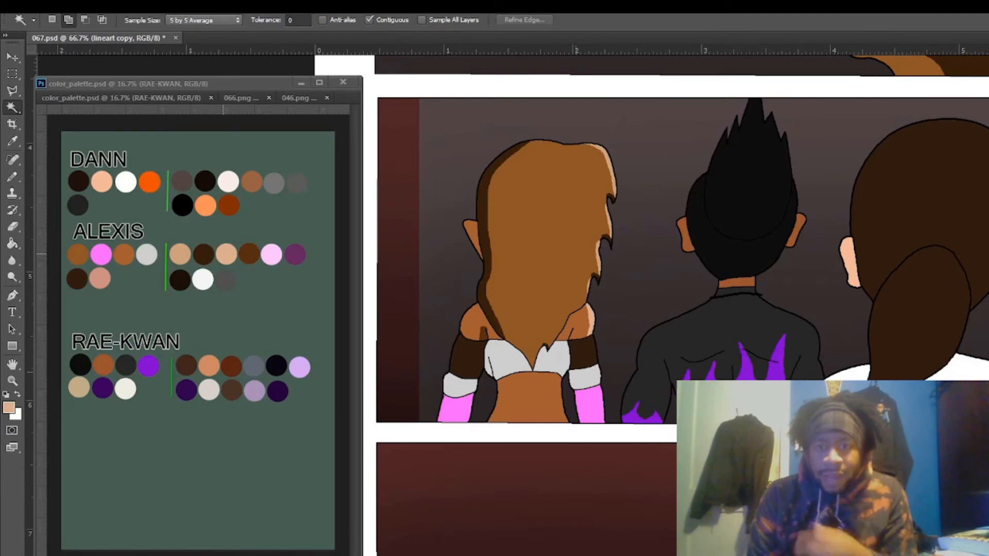
{"action": "right_click", "coordinate": [585, 283]}
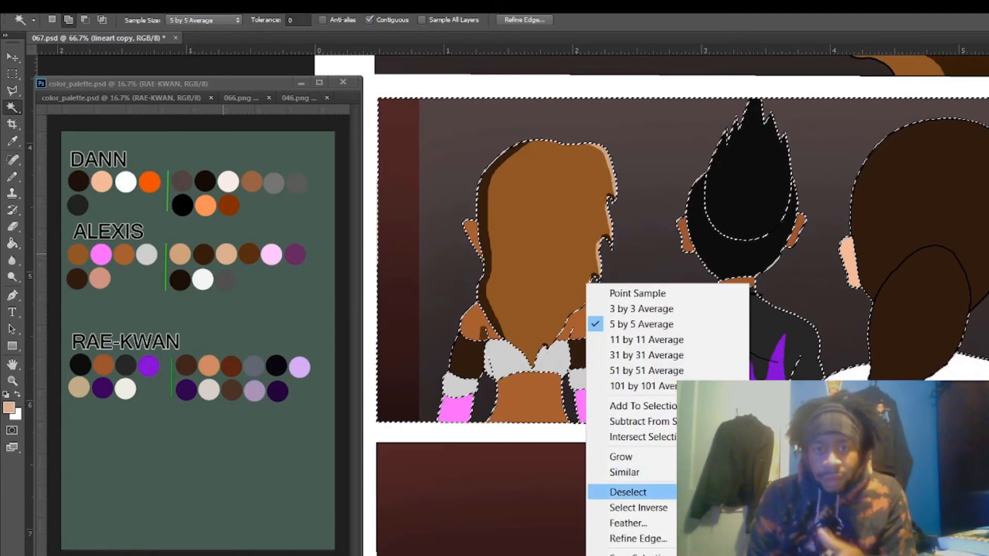
{"action": "left_click", "coordinate": [628, 492]}
{"action": "key", "text": "alt+["}
{"action": "left_click", "coordinate": [585, 361]}
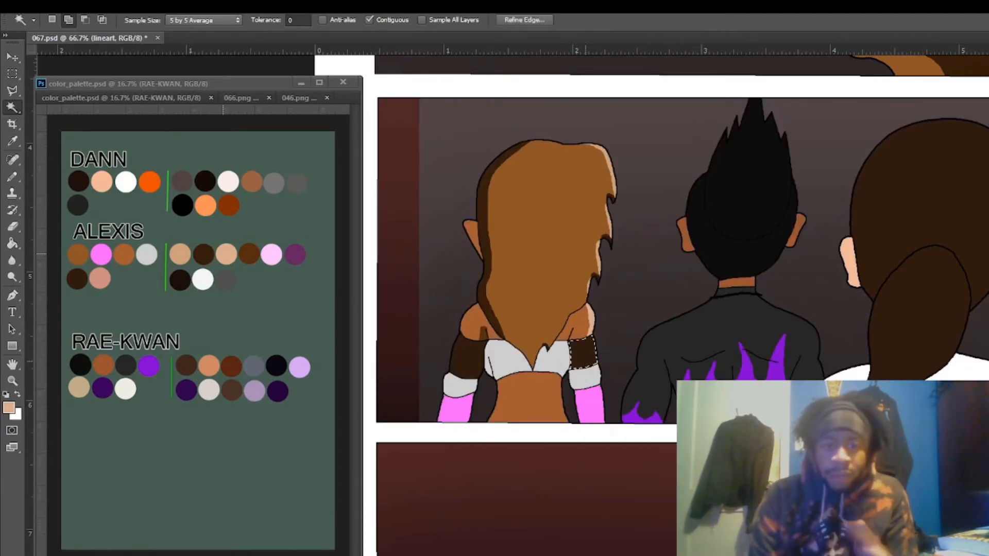
{"action": "key", "text": "alt+["}
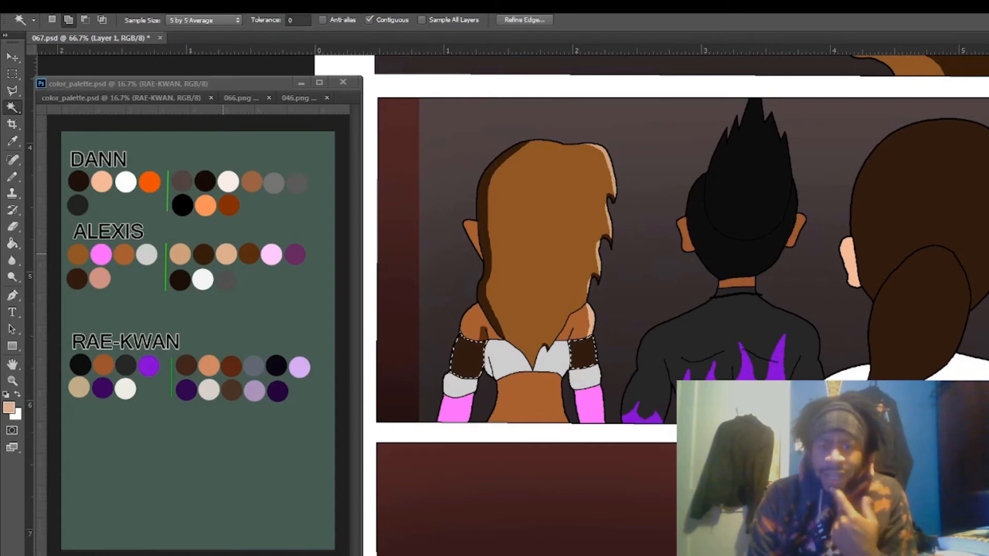
{"action": "key", "text": "i"}
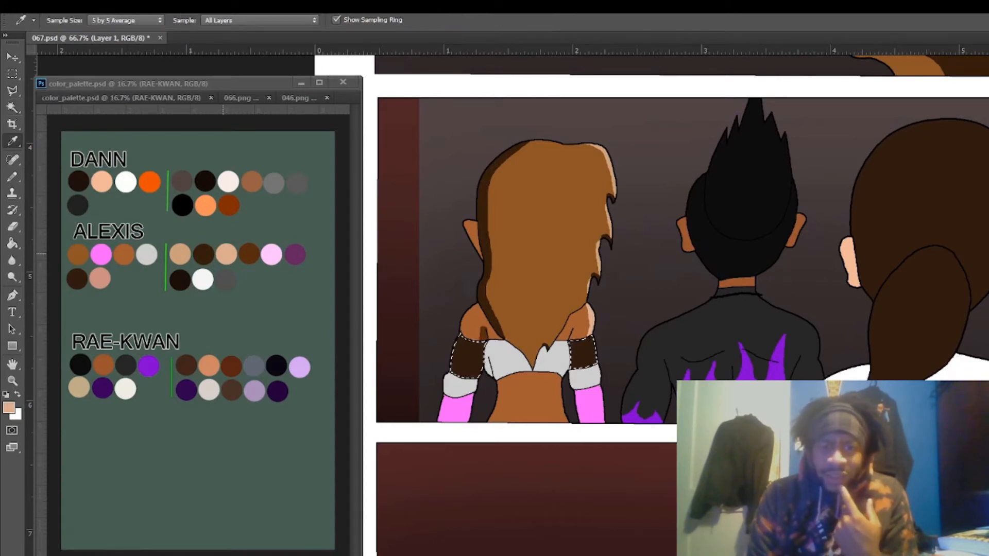
{"action": "left_click", "coordinate": [184, 280]}
{"action": "key", "text": "b"}
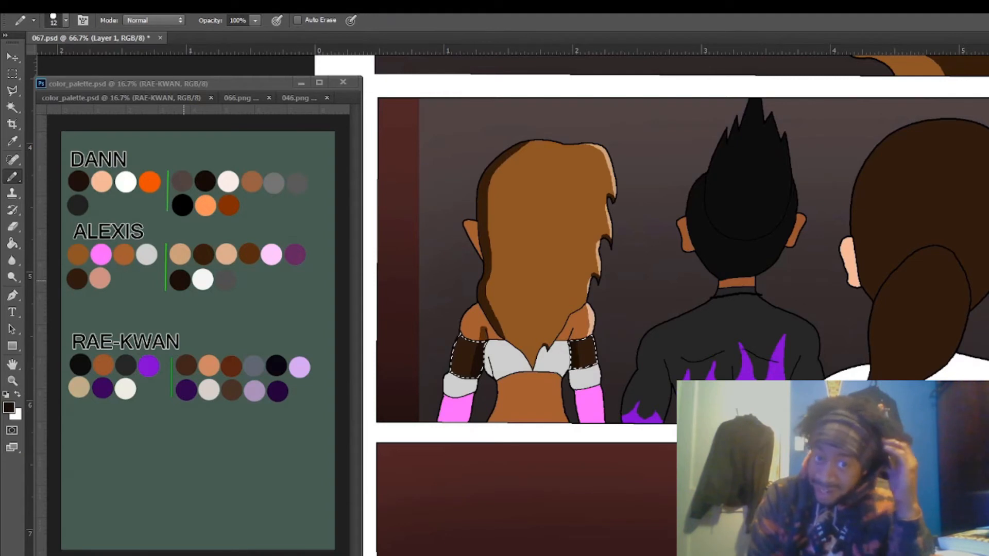
{"action": "left_click", "coordinate": [170, 6]}
{"action": "left_click", "coordinate": [195, 33]}
Step: Select both pink sleeves, shade their inner edges with dark purple from the Alexis palette using a 24 px pencil, and deselect
{"action": "key", "text": "w"}
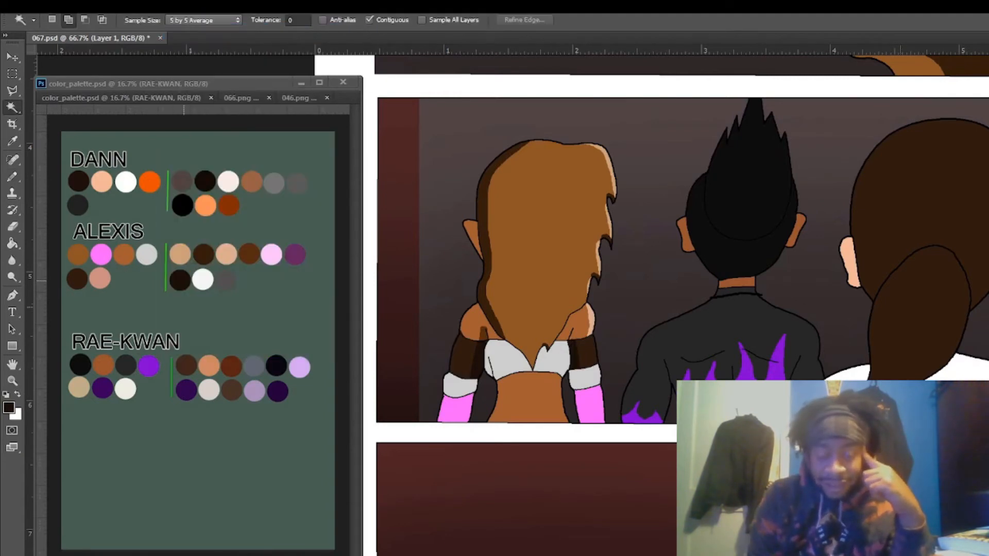
{"action": "key", "text": "alt+bracketright"}
{"action": "left_click", "coordinate": [456, 409]}
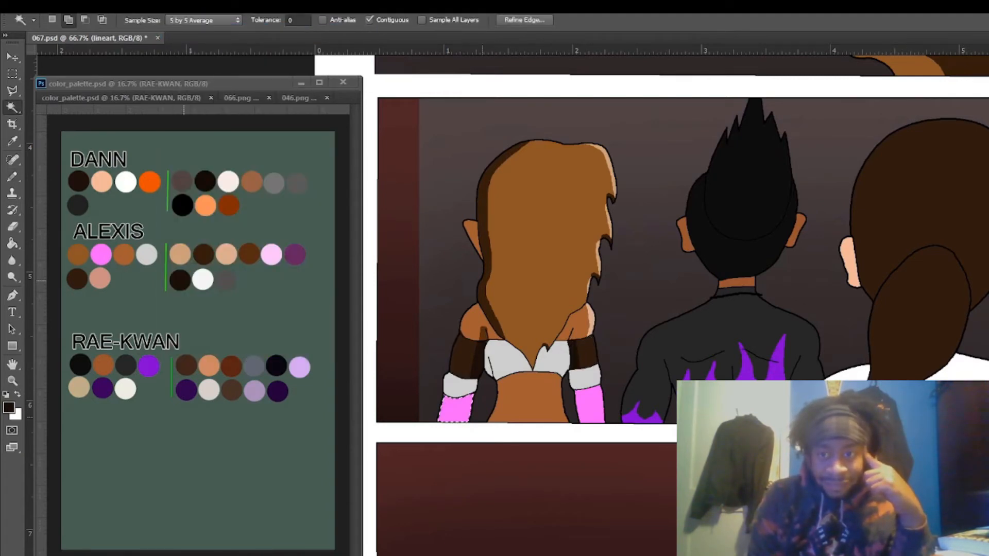
{"action": "left_click", "coordinate": [588, 405]}
{"action": "key", "text": "alt+bracketleft"}
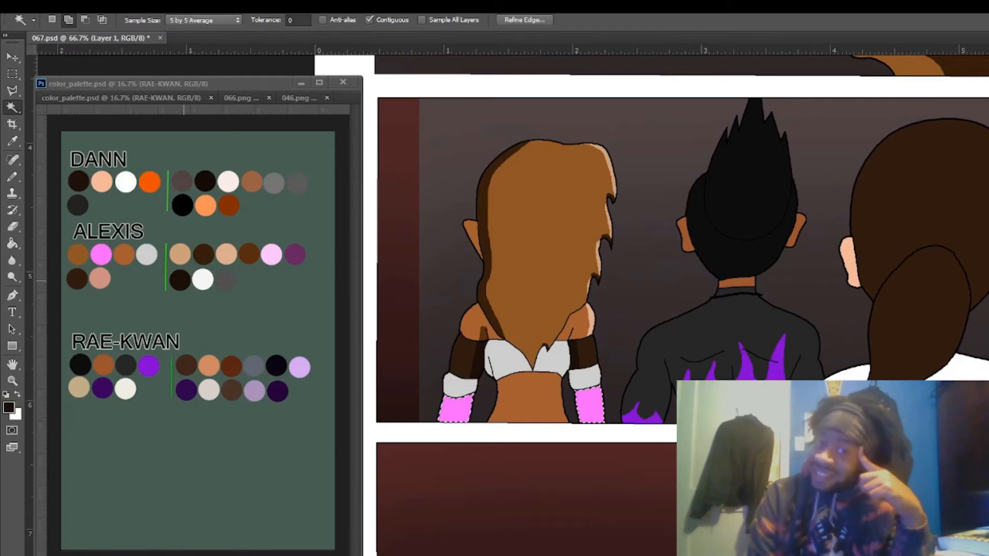
{"action": "key", "text": "i"}
{"action": "left_click", "coordinate": [296, 253]}
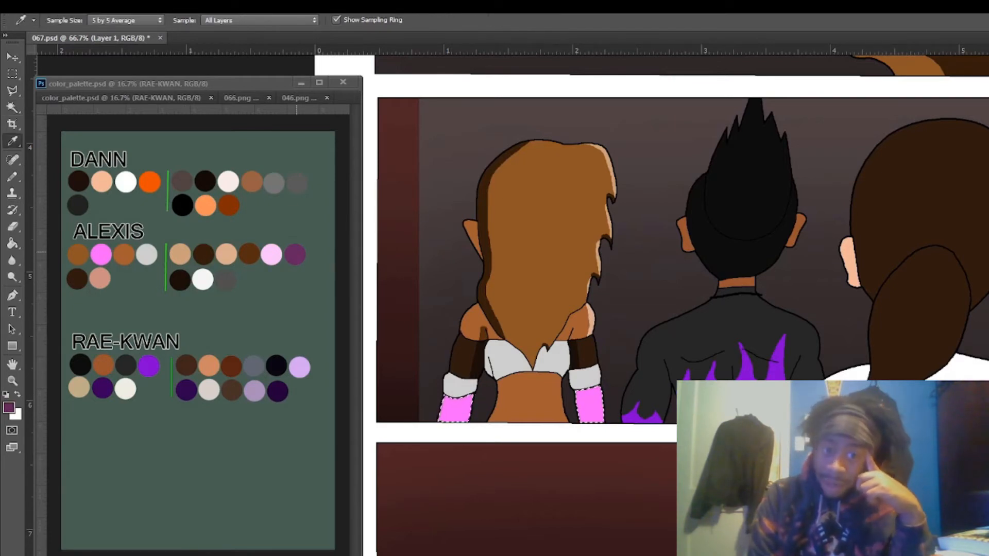
{"action": "key", "text": "b"}
{"action": "right_click", "coordinate": [541, 363]}
{"action": "left_click", "coordinate": [584, 451]}
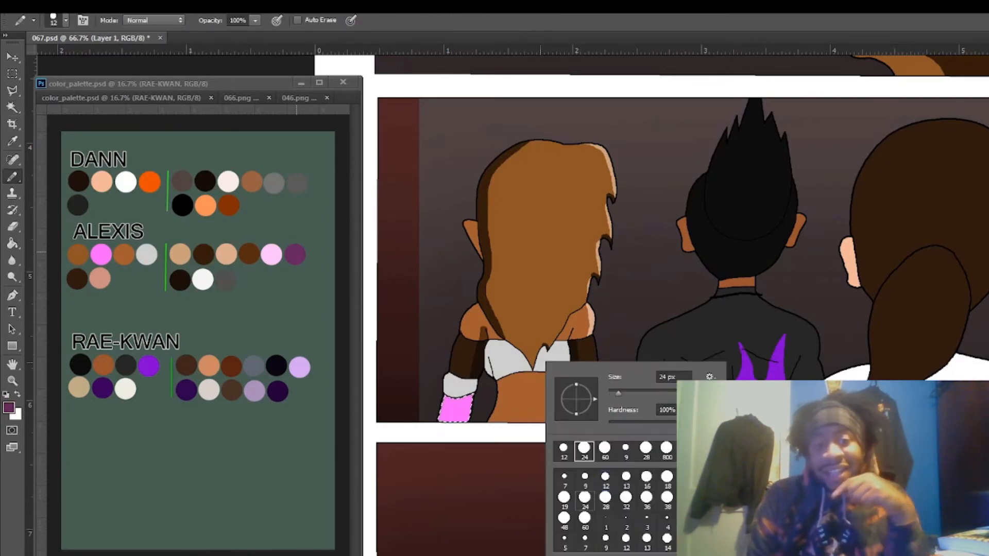
{"action": "left_click_drag", "start_coordinate": [472, 396], "coordinate": [469, 420]}
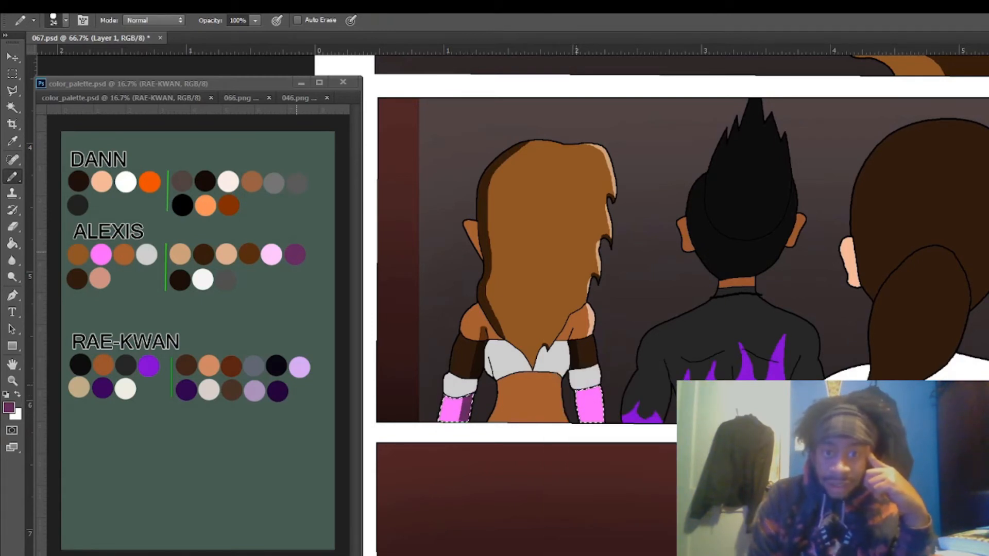
{"action": "left_click_drag", "start_coordinate": [578, 398], "coordinate": [578, 421]}
{"action": "left_click", "coordinate": [172, 7]}
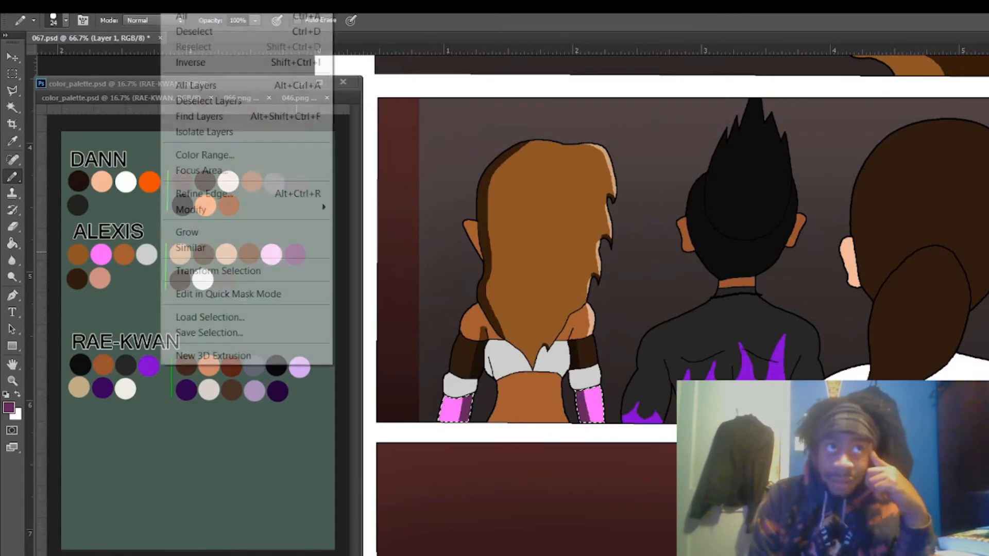
{"action": "left_click", "coordinate": [205, 33]}
Step: Select the light gray cuffs on both arms, shade their inner parts with dark gray from the Alexis palette at 24 px, and deselect
{"action": "left_click", "coordinate": [12, 107]}
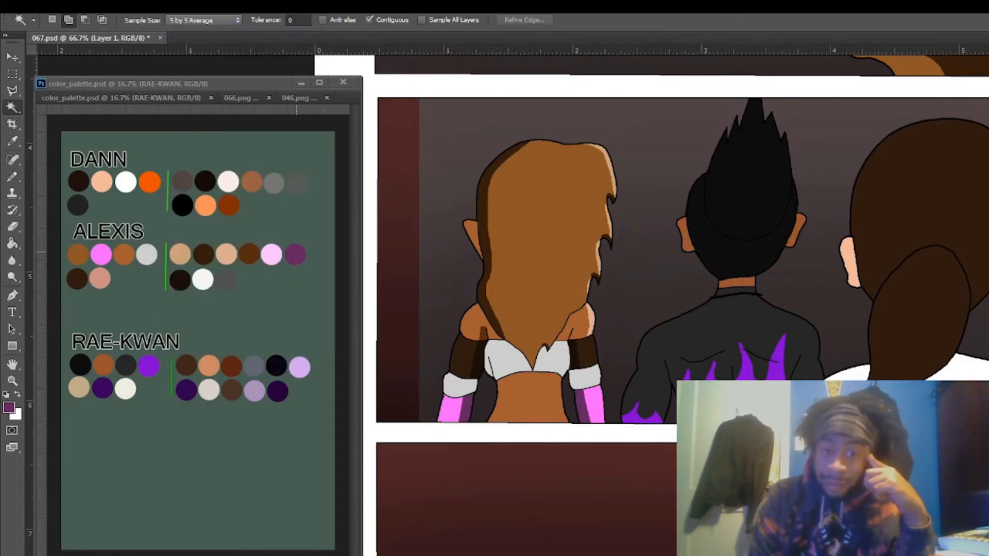
{"action": "left_click", "coordinate": [584, 378]}
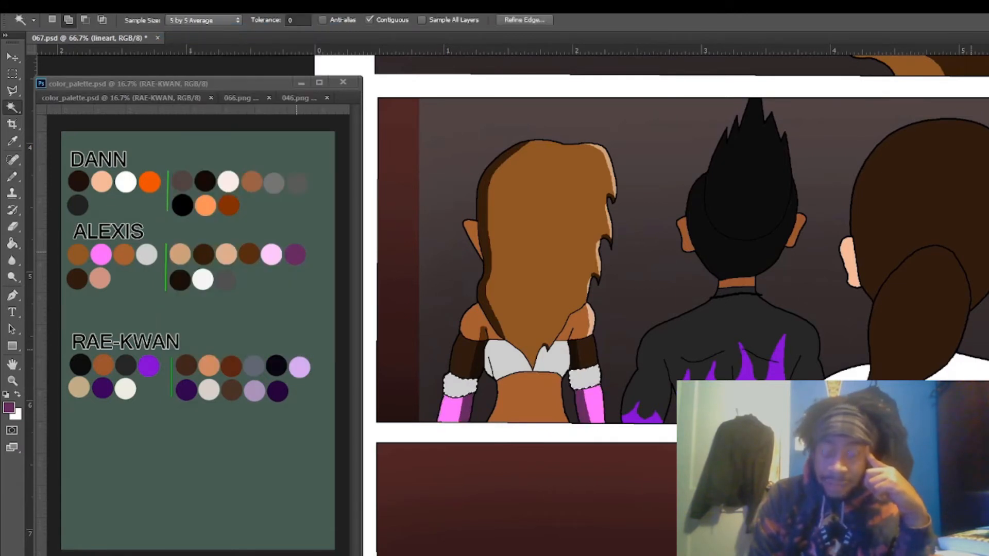
{"action": "key", "text": "i"}
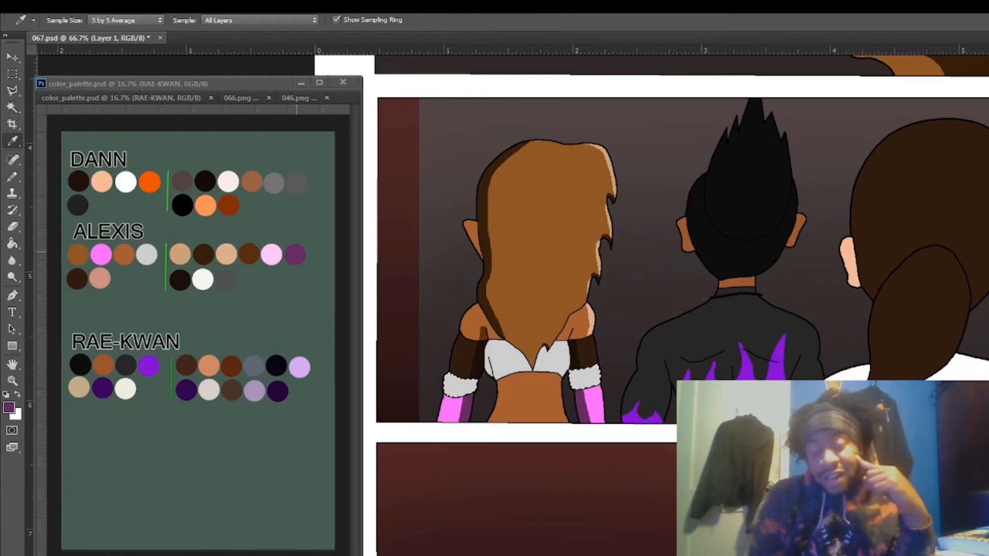
{"action": "key", "text": "b"}
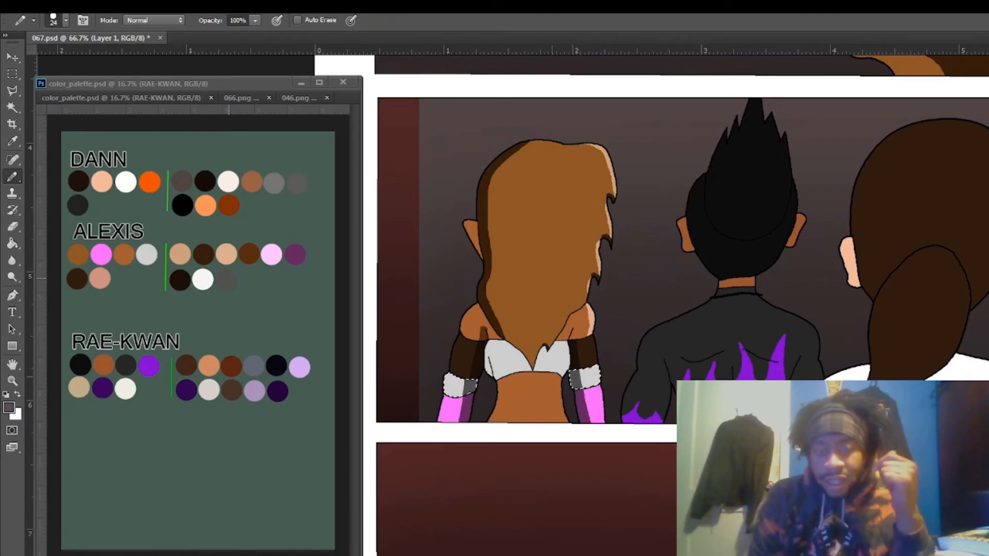
{"action": "left_click", "coordinate": [171, 7]}
{"action": "left_click", "coordinate": [191, 33]}
Step: Select the left section of the light gray top, shade its outer edge with dark gray using the 24 px pencil, and deselect
{"action": "key", "text": "w"}
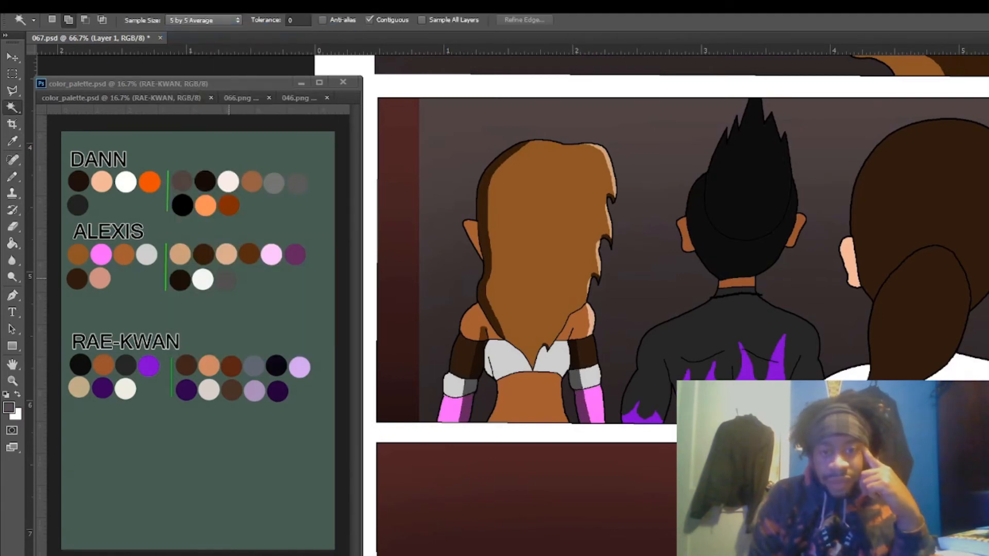
{"action": "key", "text": "alt+bracketright"}
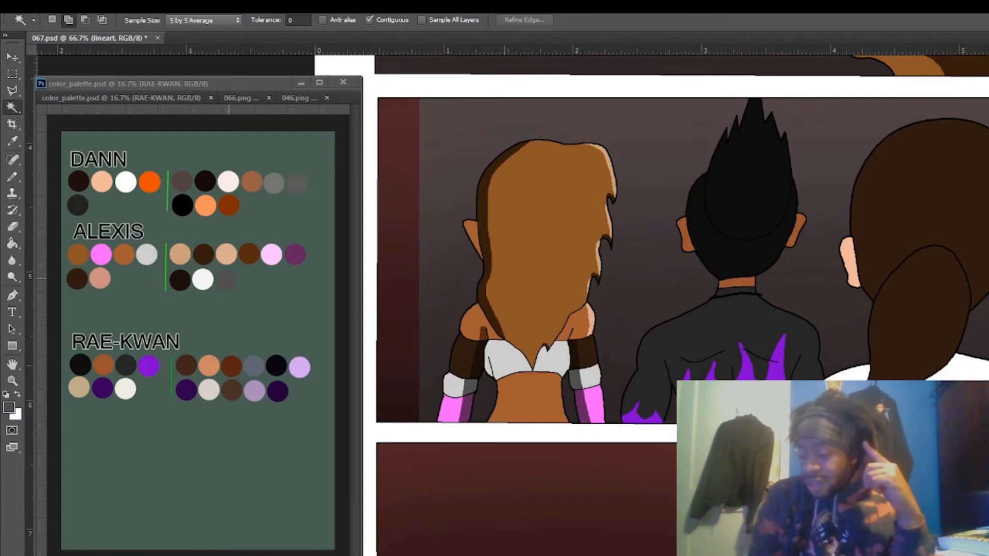
{"action": "left_click", "coordinate": [506, 365]}
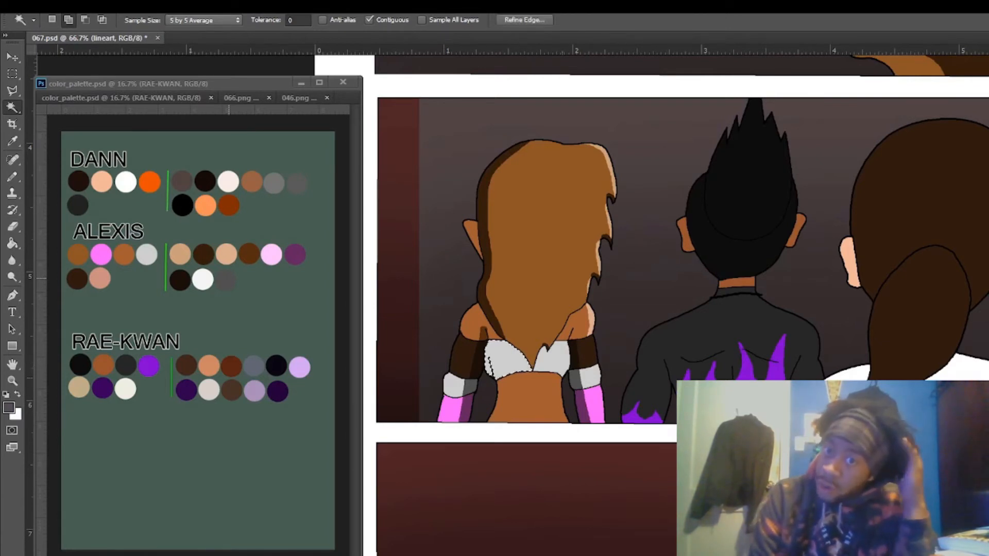
{"action": "key", "text": "alt+bracketleft"}
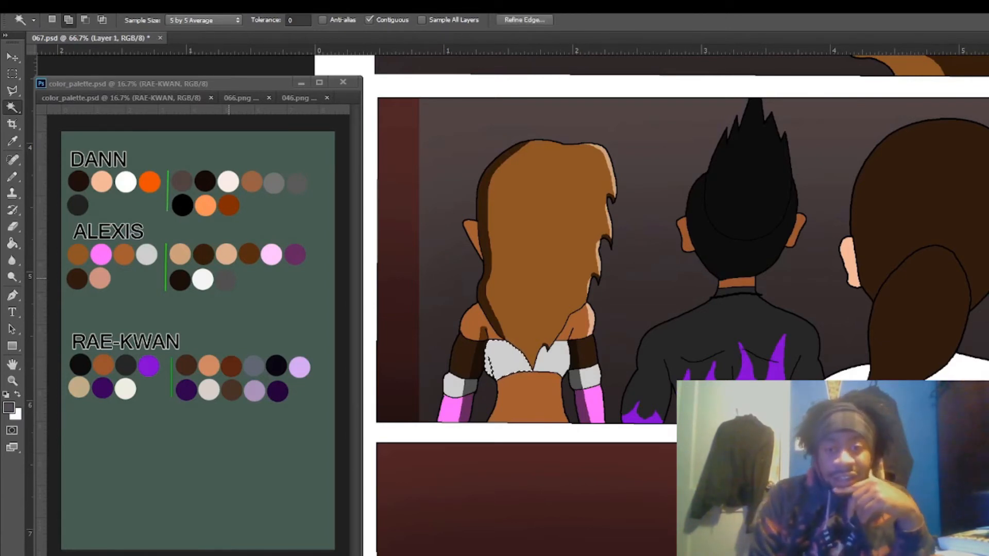
{"action": "key", "text": "b"}
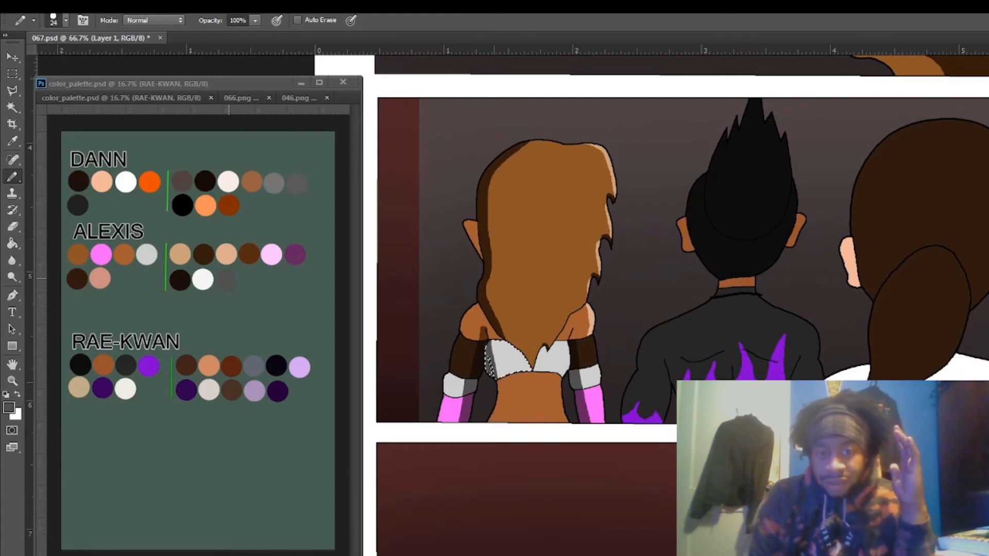
{"action": "left_click", "coordinate": [172, 6]}
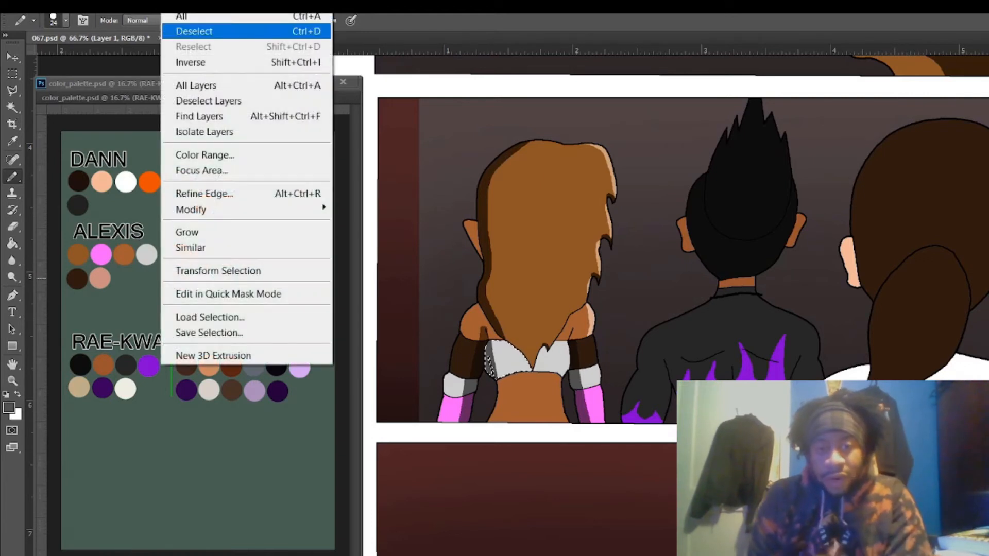
{"action": "left_click", "coordinate": [194, 31]}
Step: Select the bare lower back, shade its edge with dark brown from the Alexis palette using the 24 px pencil, and deselect
{"action": "key", "text": "w"}
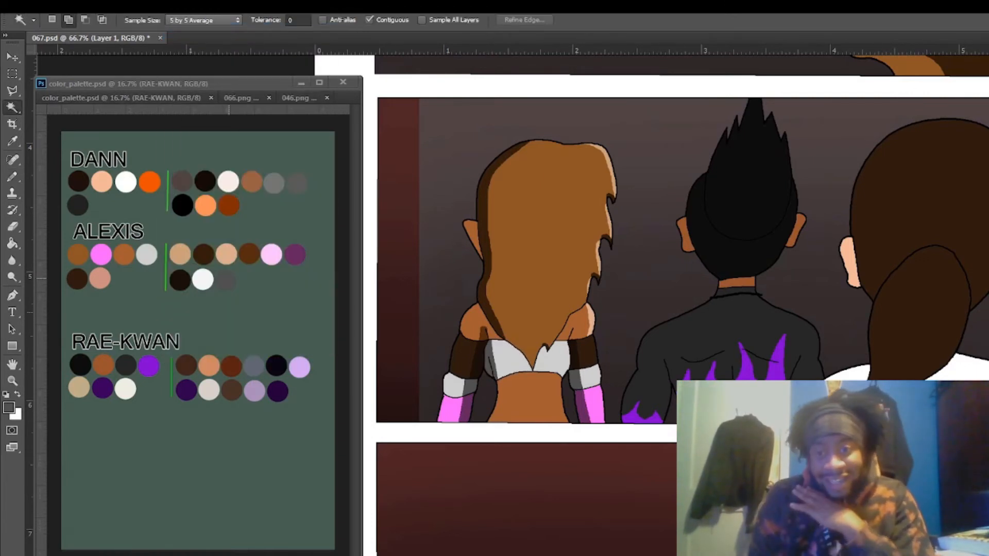
{"action": "left_click", "coordinate": [546, 400]}
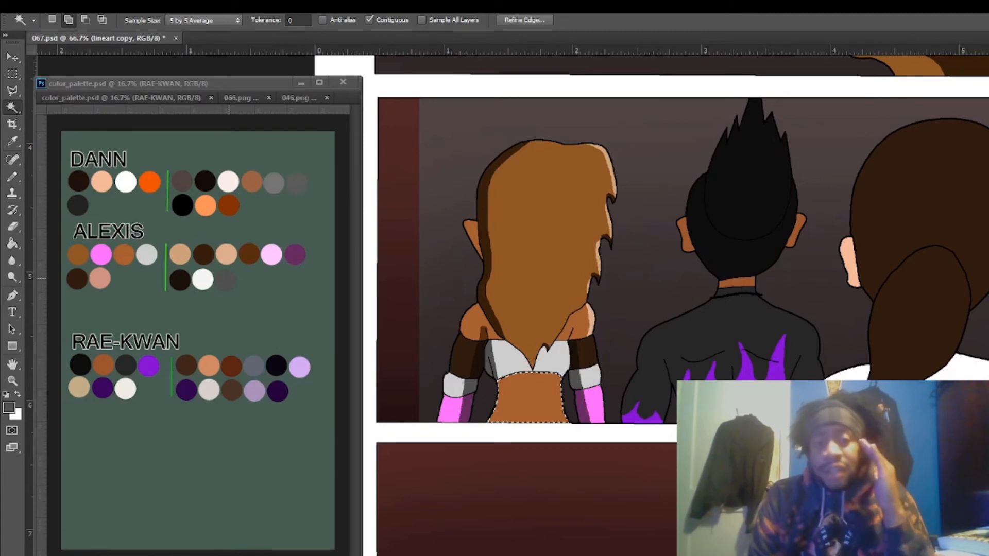
{"action": "key", "text": "alt+["}
{"action": "key", "text": "i"}
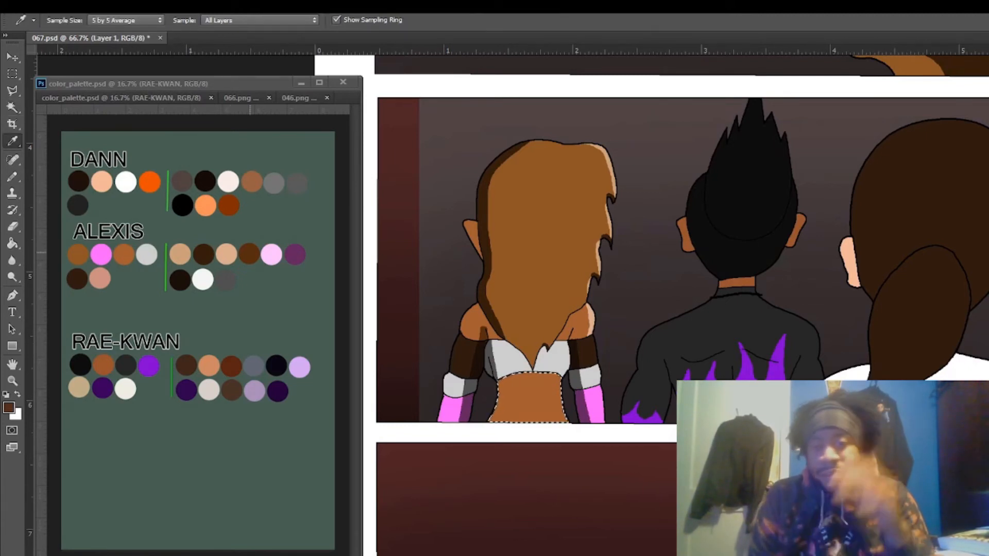
{"action": "key", "text": "b"}
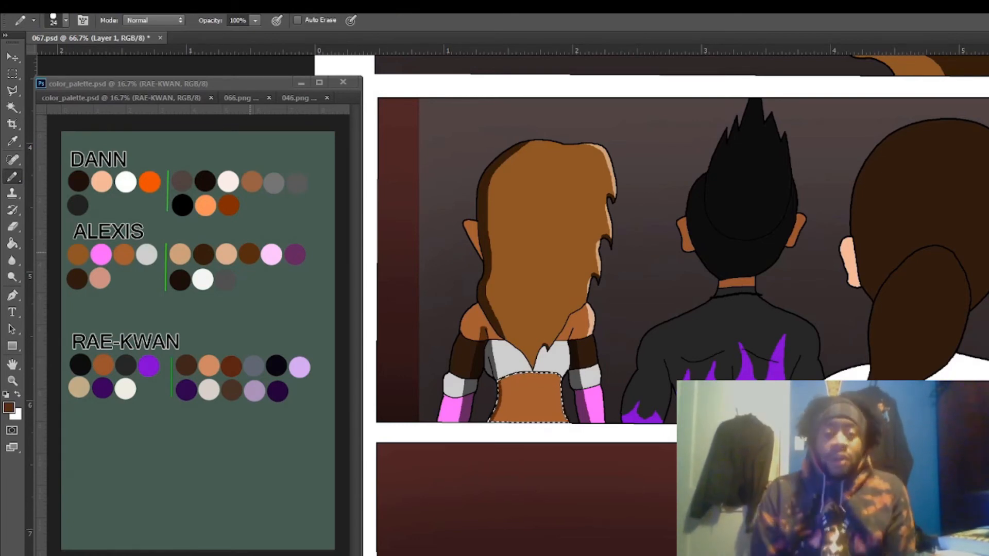
{"action": "left_click", "coordinate": [172, 7]}
{"action": "left_click", "coordinate": [196, 31]}
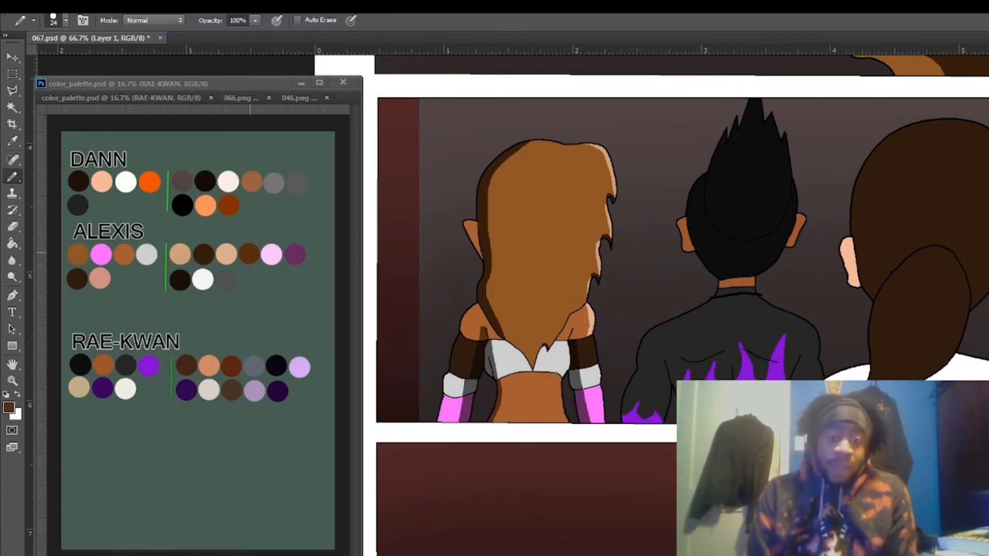
{"action": "left_click", "coordinate": [12, 107]}
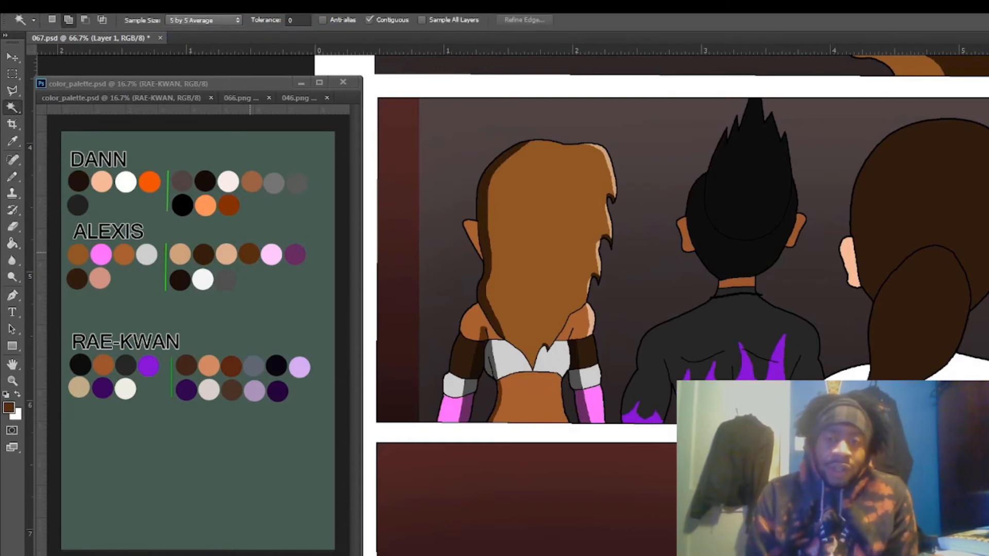
{"action": "key", "text": "alt+]"}
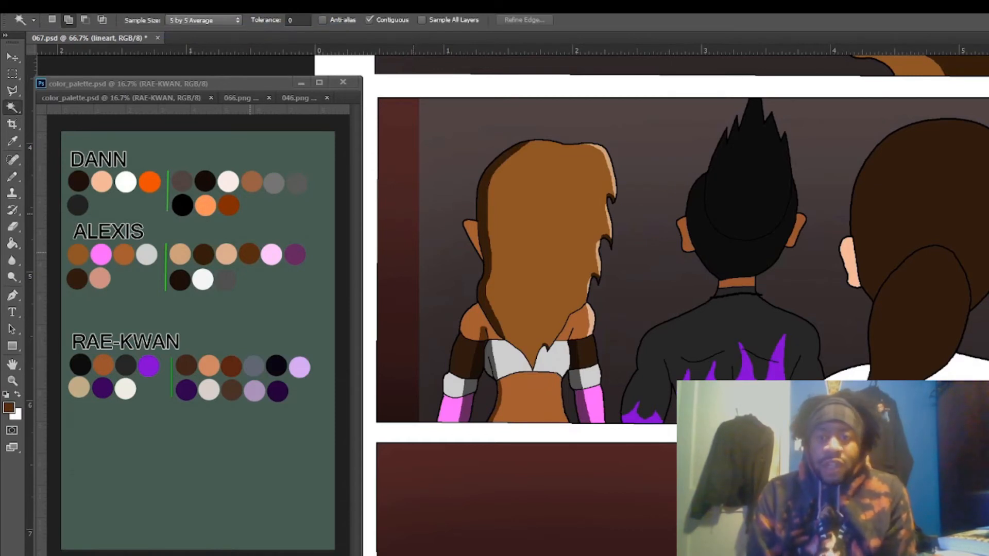
{"action": "left_click", "coordinate": [413, 214]}
{"action": "right_click", "coordinate": [493, 283]}
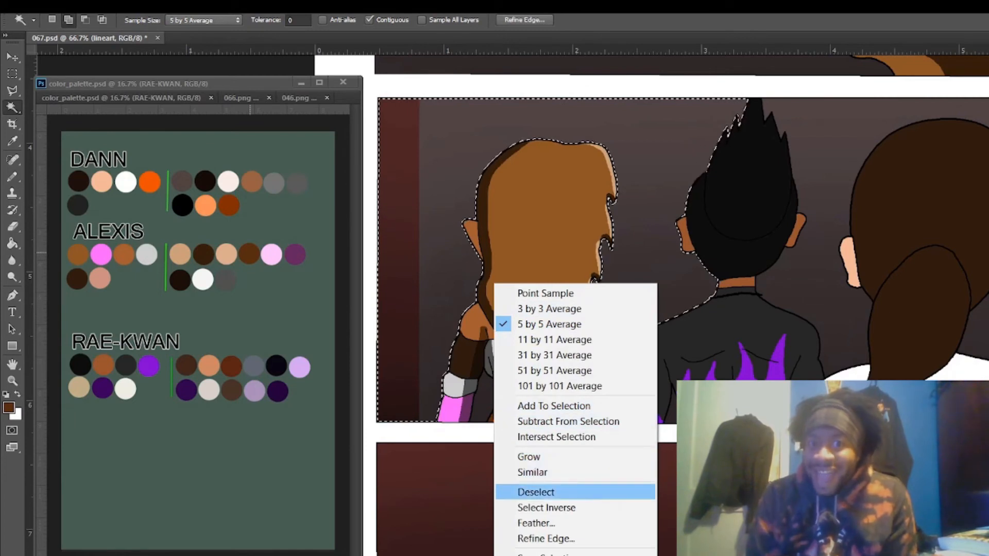
{"action": "left_click", "coordinate": [536, 491]}
Step: Select the dark red wall strip, shade its right edge on Layer 1 with a black 65 px soft brush at 31% opacity, and deselect
{"action": "key", "text": "alt+]"}
{"action": "left_click", "coordinate": [398, 260]}
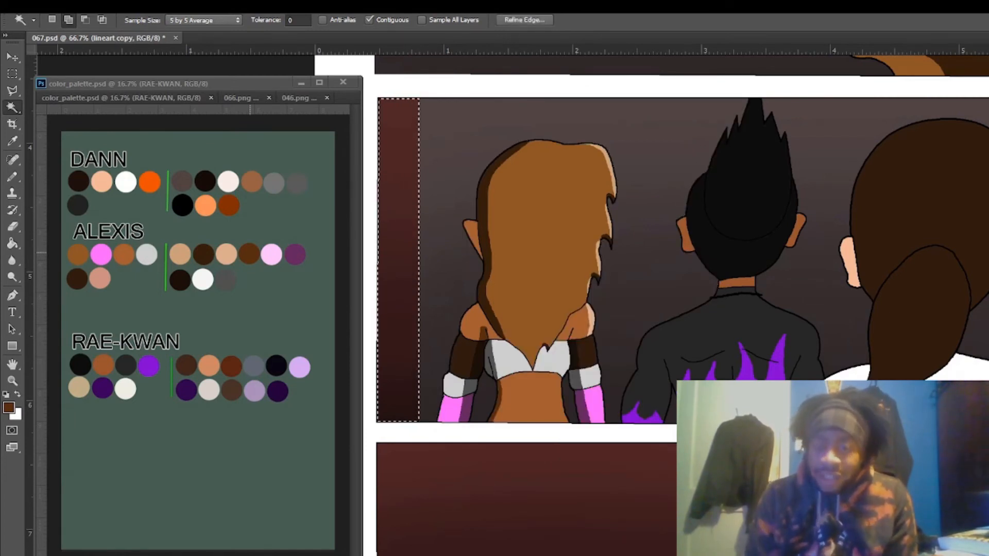
{"action": "key", "text": "alt+["}
{"action": "key", "text": "alt+["}
{"action": "key", "text": "b"}
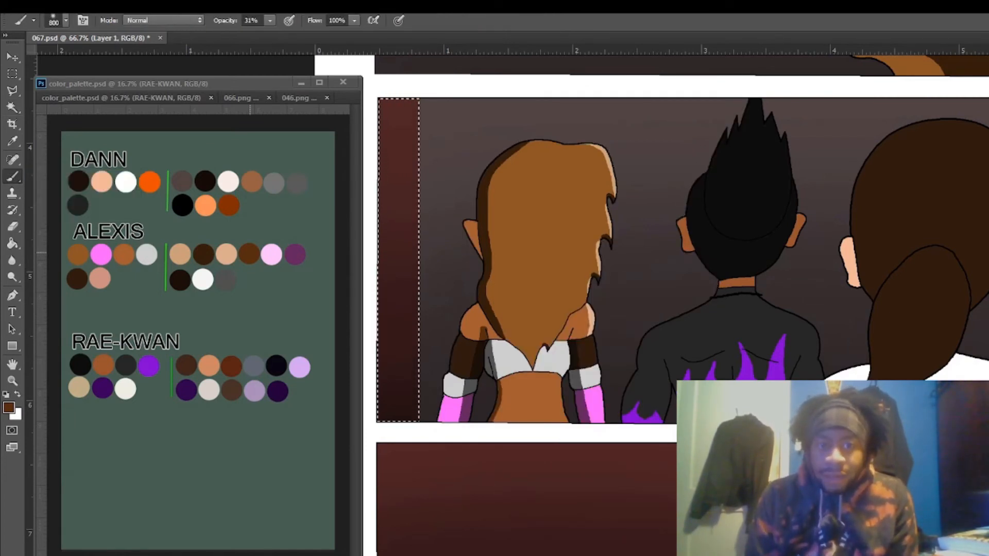
{"action": "left_click", "coordinate": [6, 394]}
{"action": "right_click", "coordinate": [520, 206]}
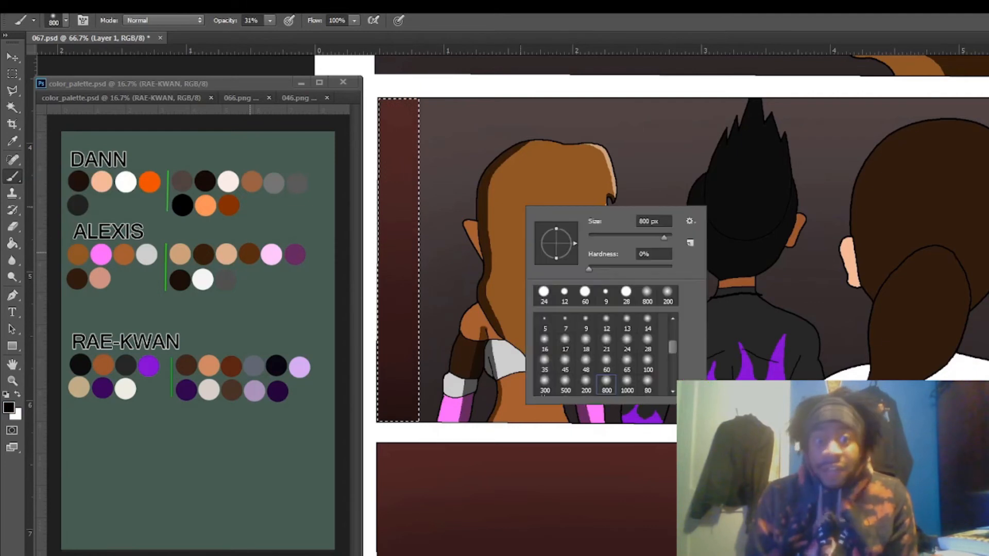
{"action": "left_click", "coordinate": [626, 364]}
{"action": "key", "text": "Return"}
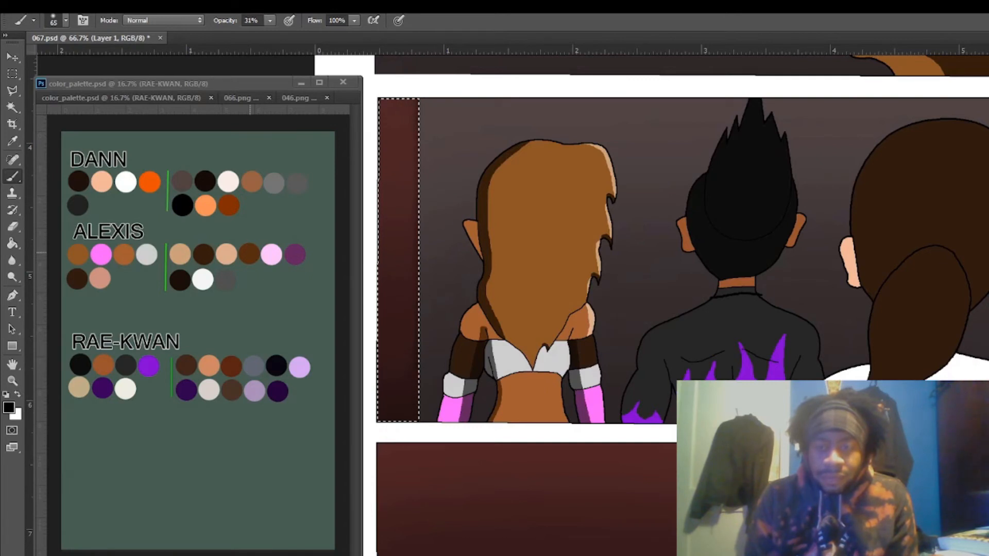
{"action": "left_click", "coordinate": [173, 7]}
{"action": "left_click", "coordinate": [246, 32]}
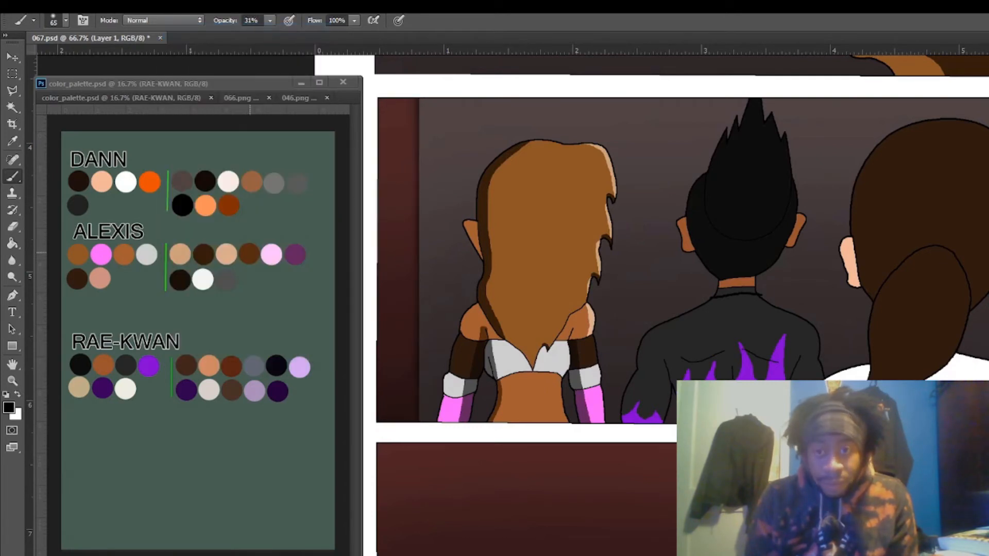
Step: Select the gray wall behind the characters, paint a soft black shadow along its border with the red strip, and deselect
{"action": "key", "text": "w"}
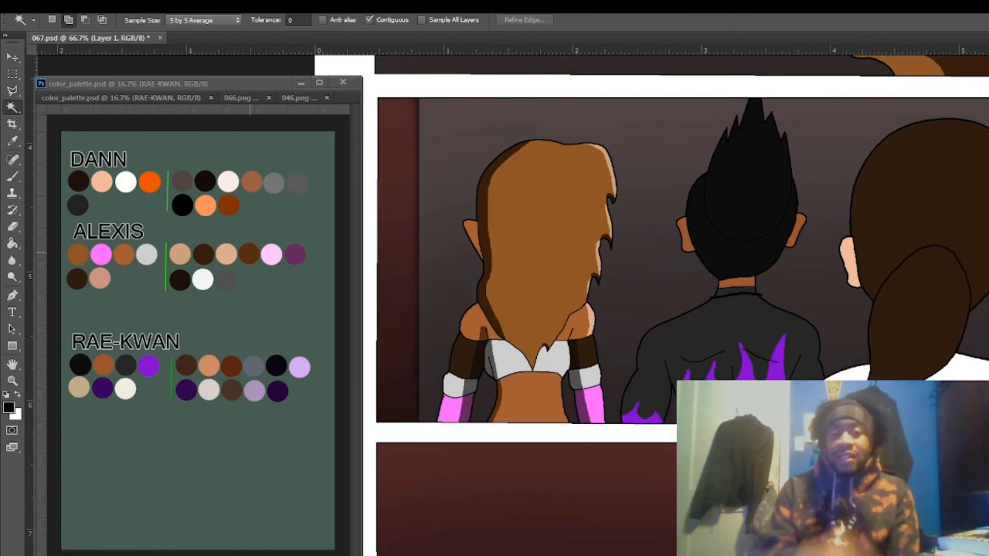
{"action": "left_click", "coordinate": [654, 206]}
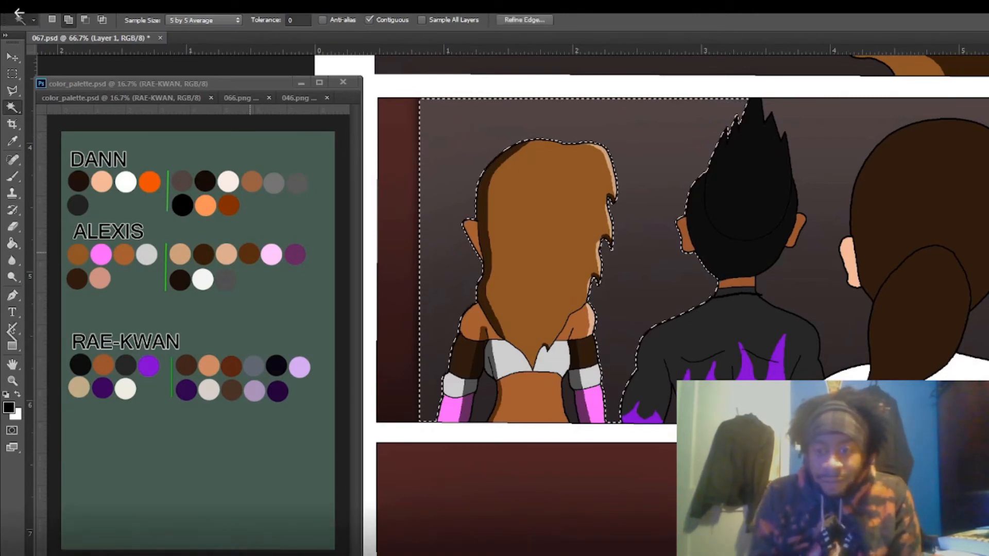
{"action": "key", "text": "b"}
{"action": "mouse_move", "coordinate": [416, 101]}
{"action": "left_mouse_down"}
{"action": "mouse_move", "coordinate": [416, 242]}
{"action": "mouse_move", "coordinate": [416, 188]}
{"action": "left_mouse_up"}
{"action": "left_click_drag", "start_coordinate": [416, 149], "coordinate": [417, 383]}
{"action": "left_click_drag", "start_coordinate": [417, 266], "coordinate": [417, 381]}
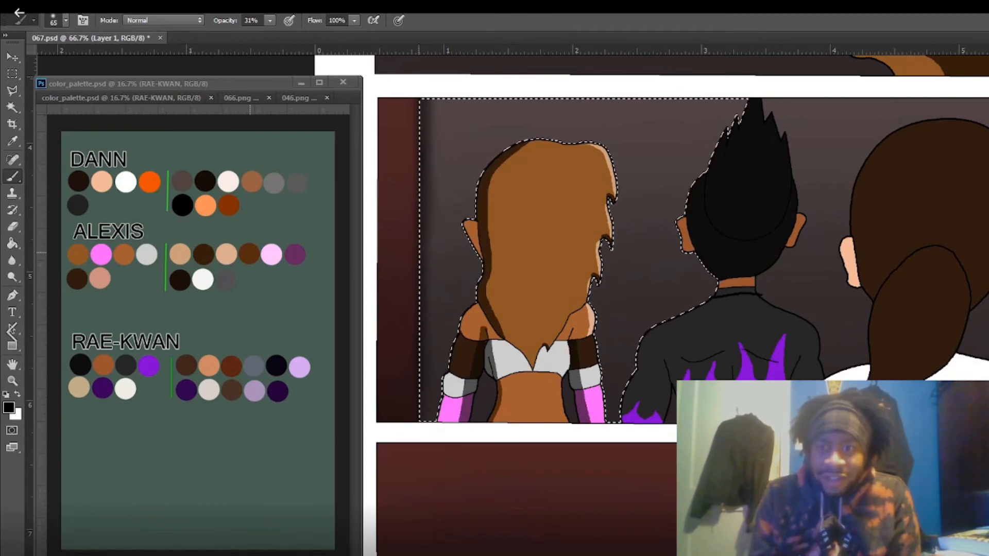
{"action": "left_click_drag", "start_coordinate": [417, 103], "coordinate": [417, 412]}
{"action": "left_click", "coordinate": [172, 6]}
{"action": "left_click", "coordinate": [194, 31]}
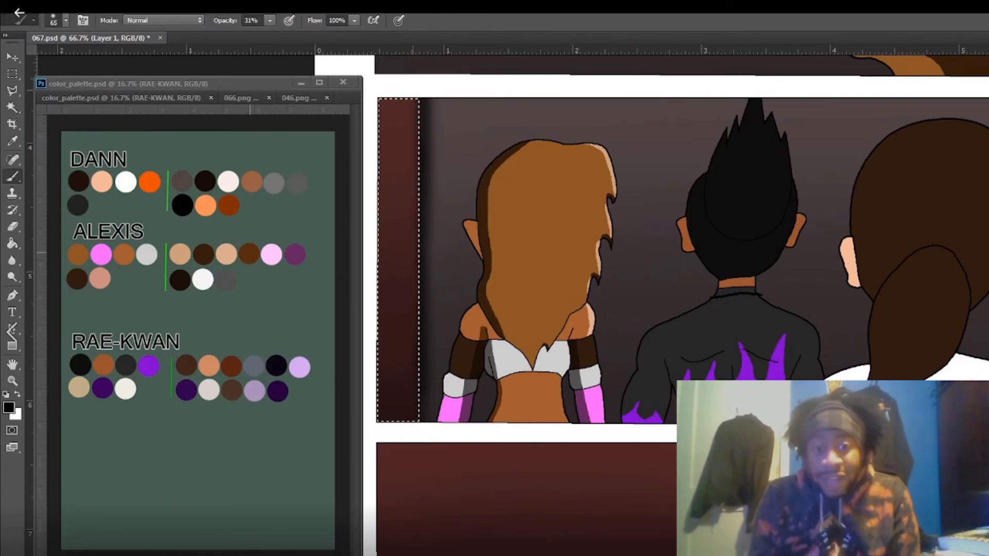
Step: Darken the sides of the selected red wall strip with the black 65 px soft brush, and deselect
{"action": "left_click_drag", "start_coordinate": [400, 370], "coordinate": [412, 81]}
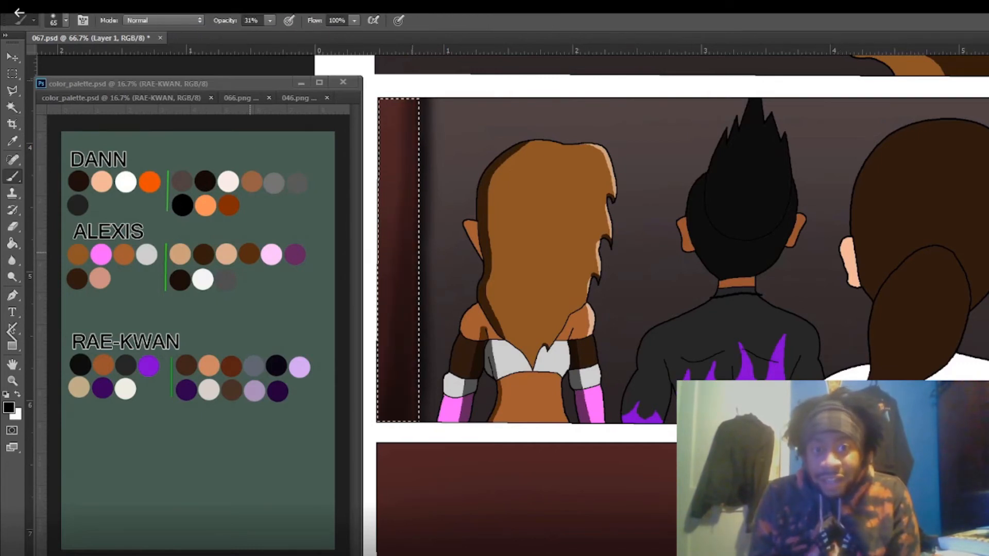
{"action": "left_click", "coordinate": [173, 6]}
{"action": "left_click", "coordinate": [288, 32]}
Step: Select the middle character's dark shirt, highlight the right shoulder with slate gray using a 24 px pencil, and shade the left side near-black
{"action": "scroll", "coordinate": [669, 248], "scroll_direction": "right", "scroll_amount": 3}
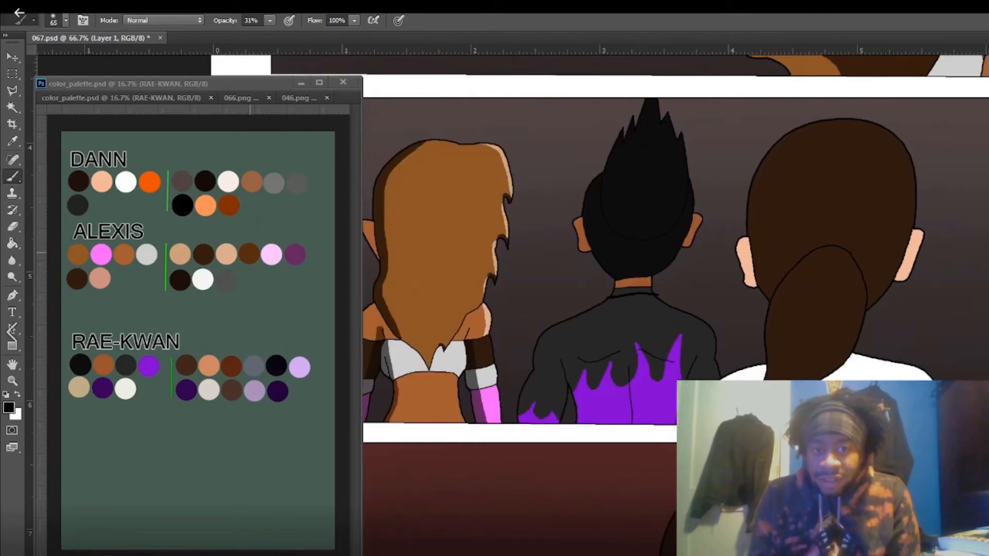
{"action": "scroll", "coordinate": [669, 247], "scroll_direction": "left", "scroll_amount": 1}
{"action": "key", "text": "alt+bracketleft"}
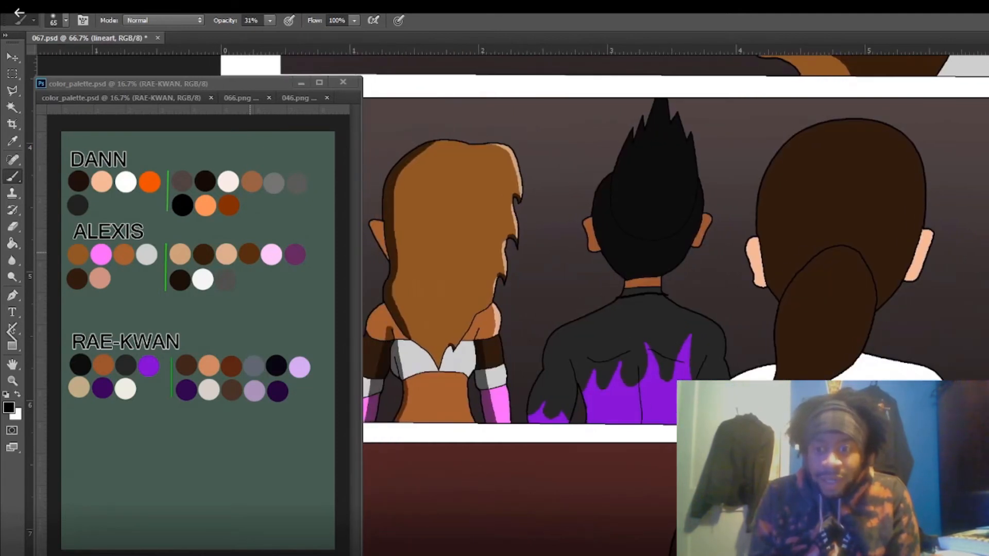
{"action": "key", "text": "w"}
{"action": "left_click", "coordinate": [642, 335]}
{"action": "key", "text": "alt+bracketright"}
{"action": "key", "text": "b"}
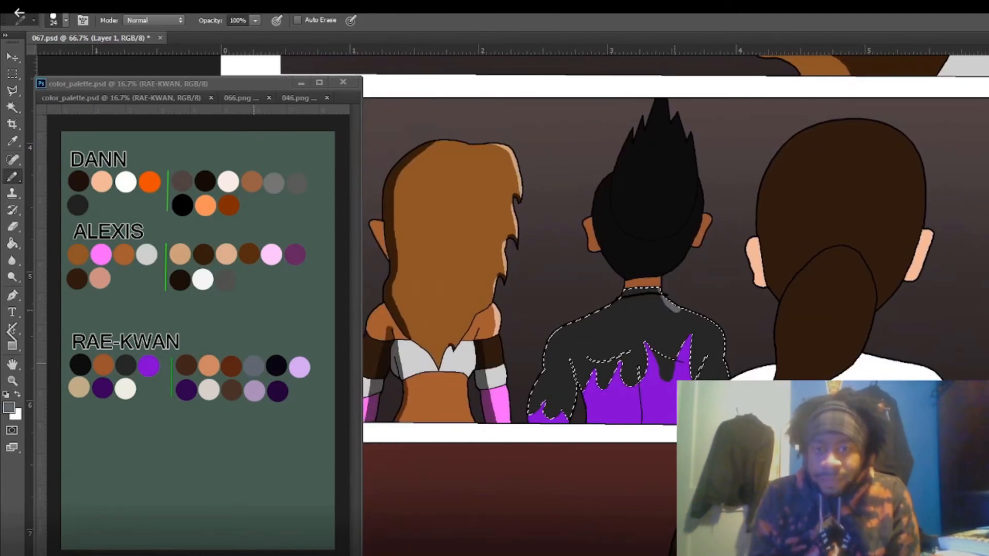
{"action": "left_click_drag", "start_coordinate": [587, 319], "coordinate": [536, 406]}
Step: Shade the left side of the ponytailed character's hair, shade the white shirt's left edge with gray from the Dann palette, and deselect
{"action": "left_click_drag", "start_coordinate": [813, 129], "coordinate": [774, 288]}
{"action": "key", "text": "alt+bracketleft"}
{"action": "key", "text": "w"}
{"action": "key", "text": "alt+bracketright"}
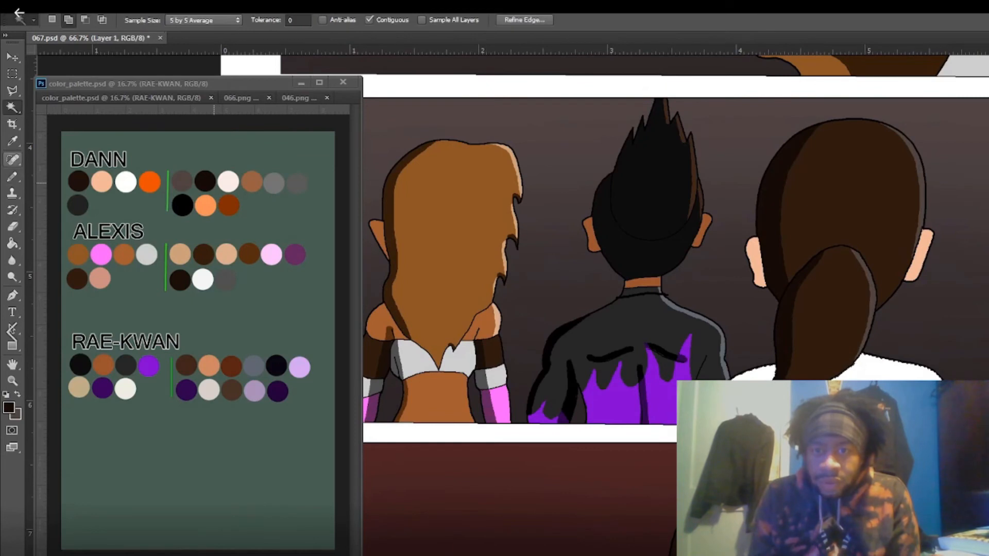
{"action": "key", "text": "i"}
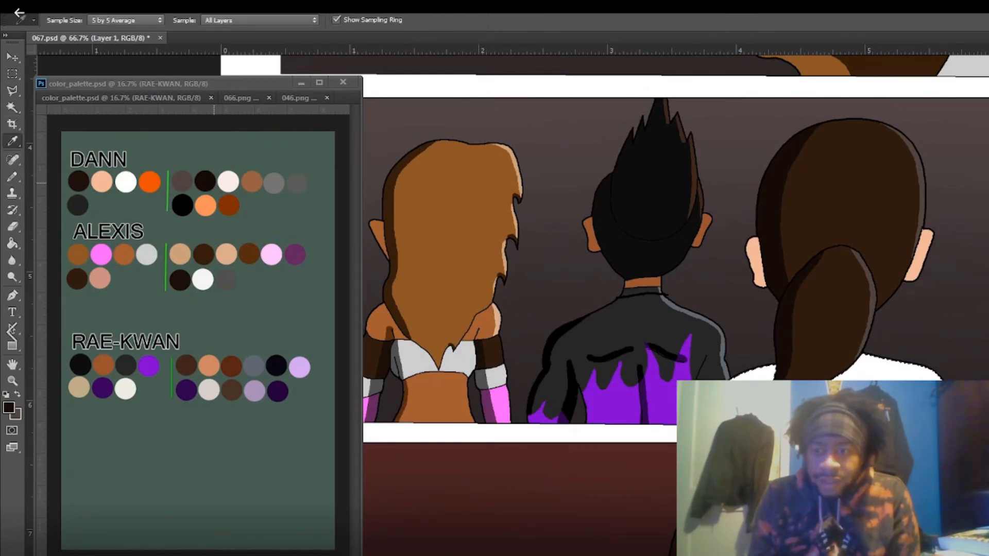
{"action": "left_click", "coordinate": [275, 182]}
{"action": "key", "text": "b"}
{"action": "left_click_drag", "start_coordinate": [773, 367], "coordinate": [711, 418]}
{"action": "key", "text": "ctrl+d"}
Step: Select the dark hair of the character in the panel below, highlight its left edge with gray-brown from the Dann palette at 21 px, and deselect
{"action": "scroll", "coordinate": [665, 257], "scroll_direction": "down", "scroll_amount": 2}
{"action": "key", "text": "alt+bracketleft"}
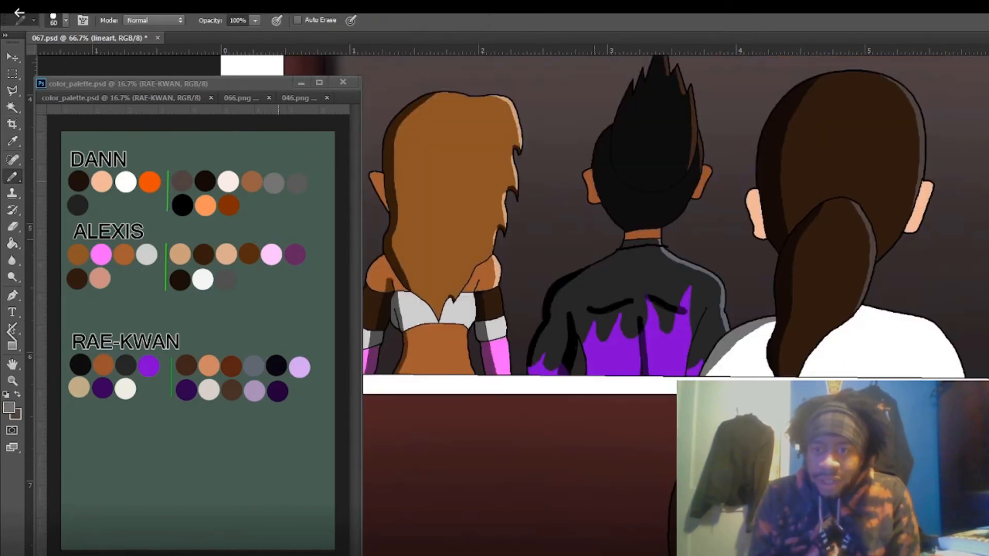
{"action": "key", "text": "w"}
{"action": "left_click", "coordinate": [755, 211]}
{"action": "right_click", "coordinate": [666, 211]}
{"action": "key", "text": "i"}
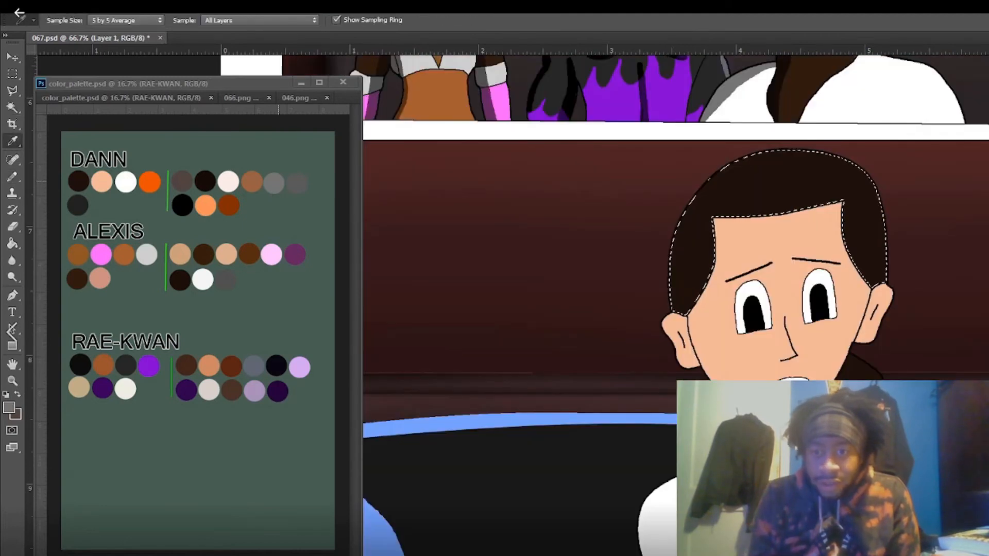
{"action": "left_click", "coordinate": [182, 181]}
{"action": "key", "text": "b"}
{"action": "left_click_drag", "start_coordinate": [748, 158], "coordinate": [673, 308]}
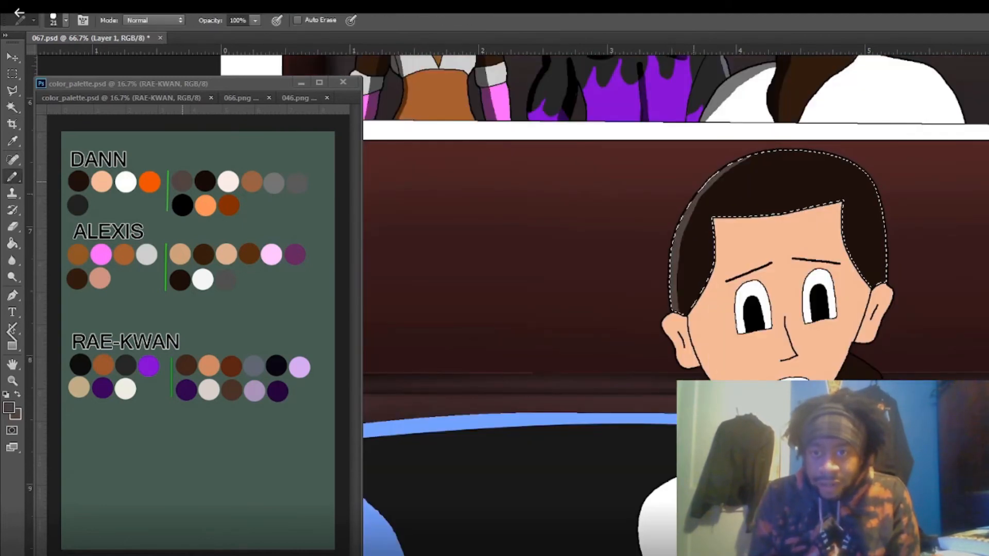
{"action": "key", "text": "ctrl+d"}
Step: Pick brown and pale pink from the Dann palette, outline the left edge of the face with a pen path, and fill it pale pink
{"action": "key", "text": "i"}
{"action": "left_click", "coordinate": [253, 183]}
{"action": "key", "text": "x"}
{"action": "left_click", "coordinate": [227, 180]}
{"action": "key", "text": "p"}
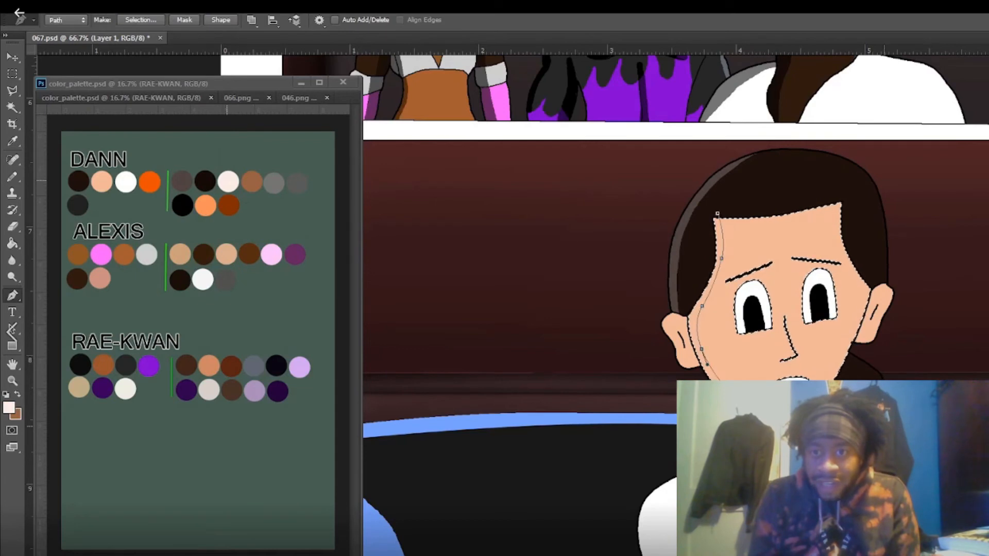
Step: Outline the right edge of the face with a pen path, fill it with brown, and delete the path
{"action": "key", "text": "x"}
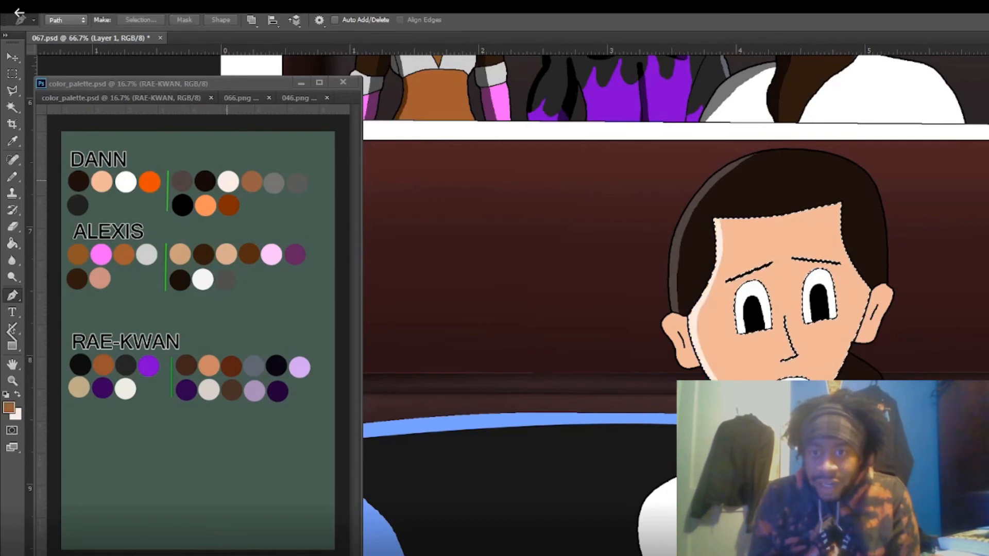
{"action": "left_click", "coordinate": [836, 201]}
{"action": "left_click_drag", "start_coordinate": [837, 251], "coordinate": [846, 272]}
{"action": "left_click_drag", "start_coordinate": [858, 293], "coordinate": [859, 309]}
{"action": "right_click", "coordinate": [760, 210]}
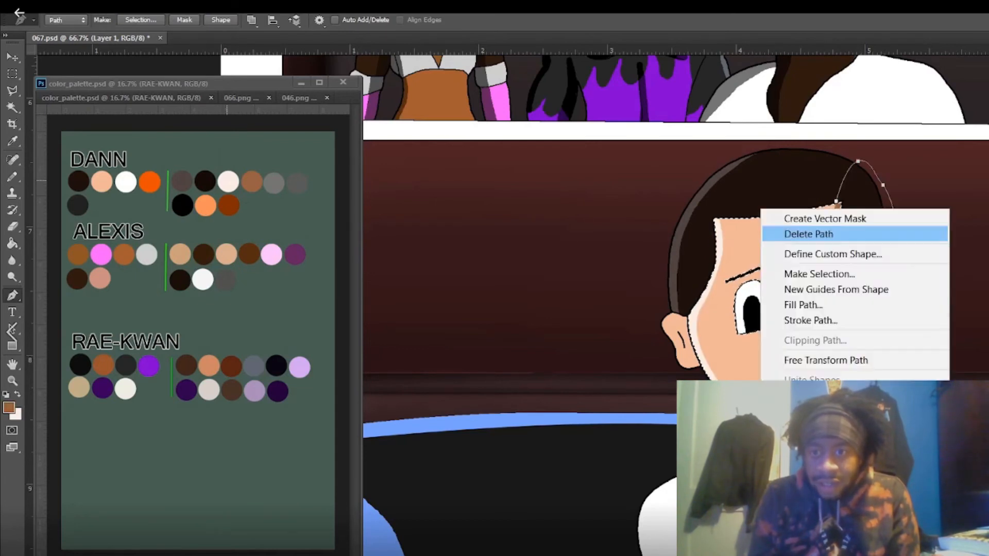
{"action": "left_click", "coordinate": [810, 234]}
Step: Shade the skin around both eyes with brown using a 21 px pencil, and deselect
{"action": "key", "text": "b"}
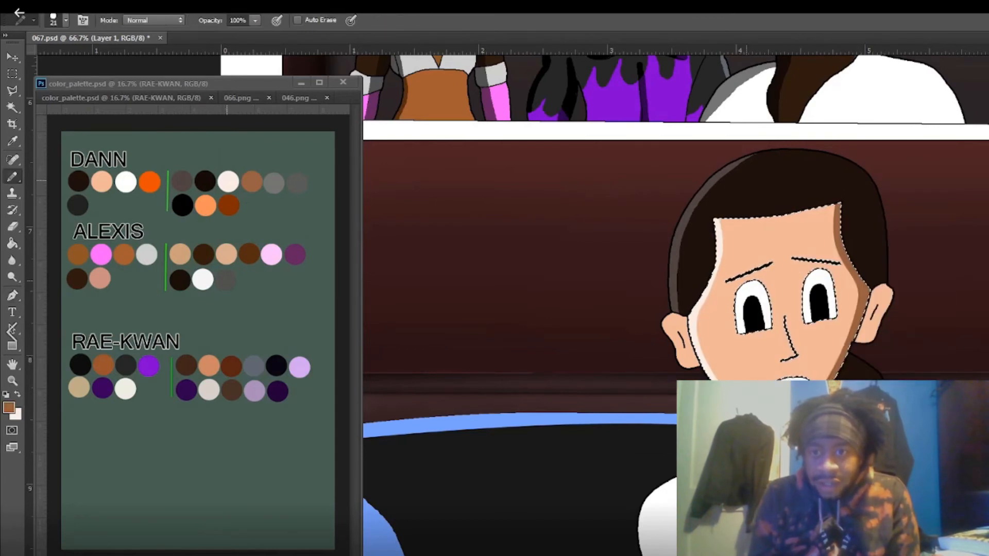
{"action": "left_click_drag", "start_coordinate": [735, 296], "coordinate": [766, 283]}
{"action": "left_click_drag", "start_coordinate": [801, 291], "coordinate": [827, 268]}
{"action": "key", "text": "ctrl+d"}
{"action": "left_click", "coordinate": [275, 190], "text": "alt"}
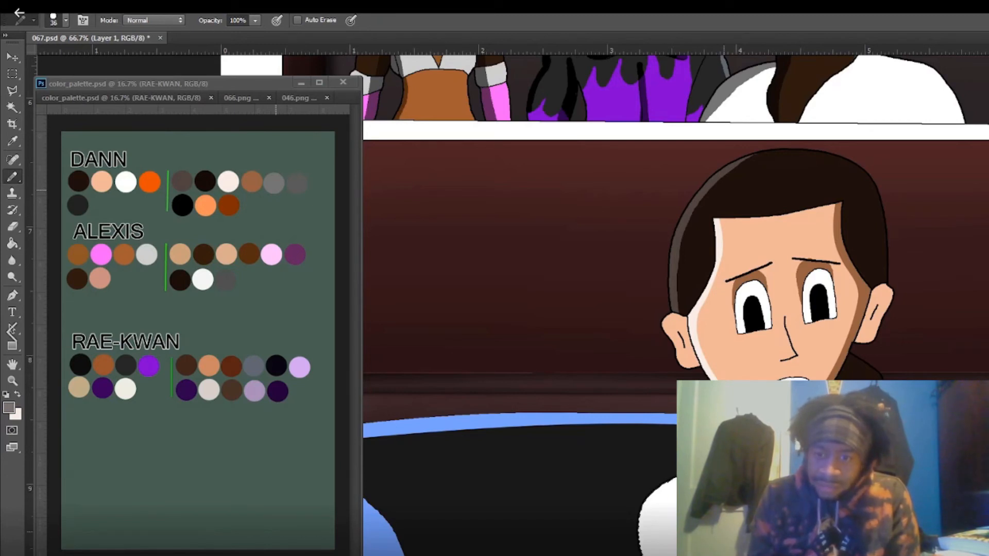
{"action": "key", "text": "bracketright"}
{"action": "key", "text": "bracketright"}
{"action": "key", "text": "bracketright"}
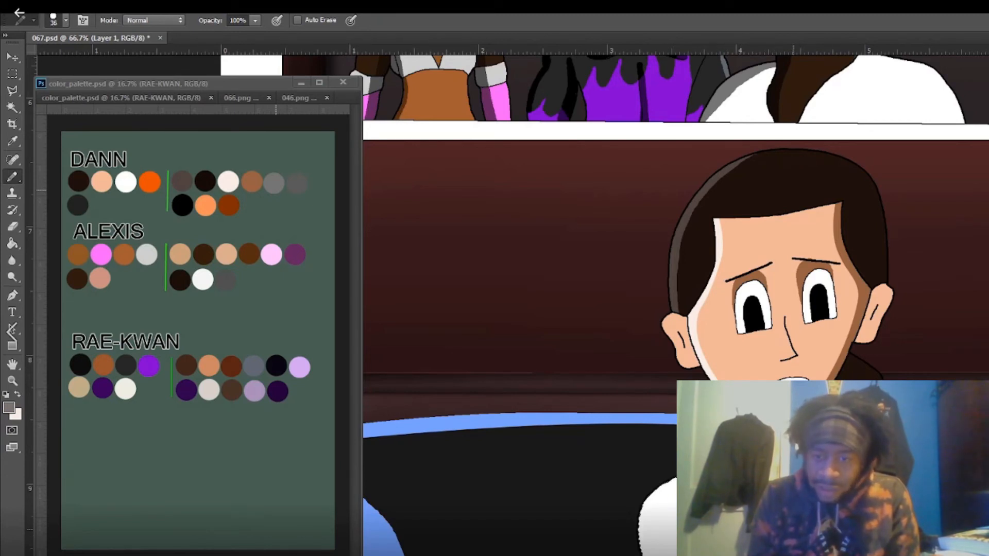
{"action": "key", "text": "bracketleft"}
{"action": "key", "text": "bracketleft"}
{"action": "key", "text": "bracketleft"}
{"action": "key", "text": "bracketleft"}
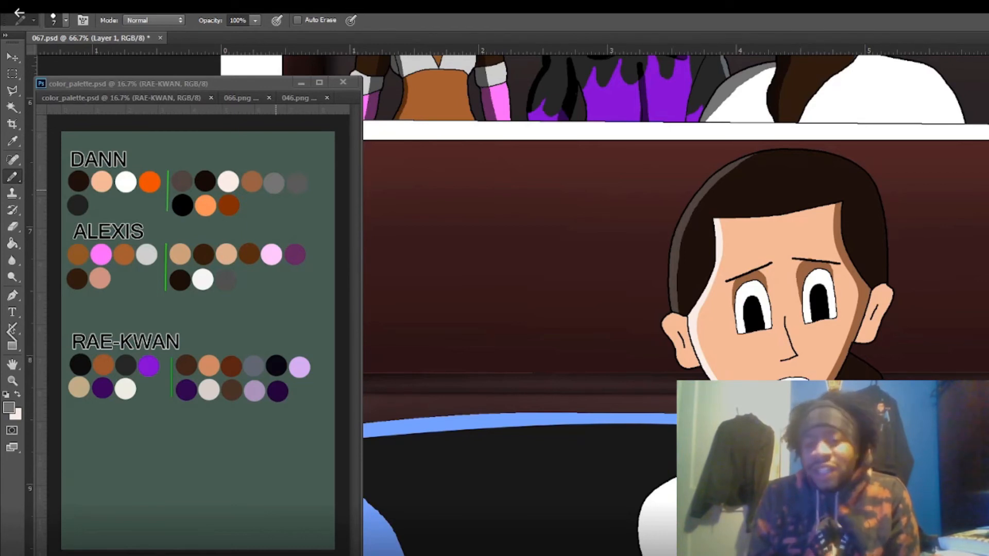
Step: Pick brown from the Dann palette, select both ears on the lineart layer, and return to Layer 1 with the Pencil tool
{"action": "key", "text": "i"}
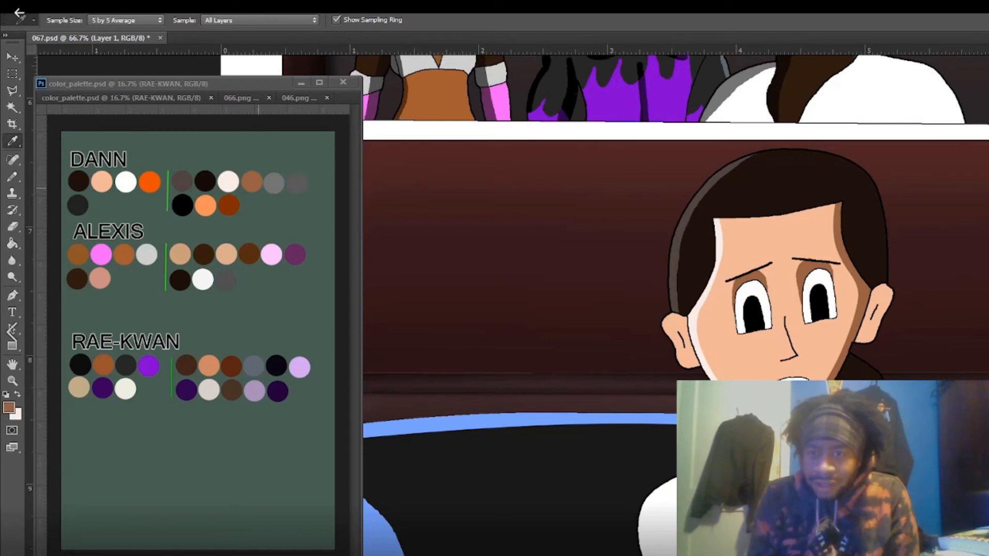
{"action": "key", "text": "b"}
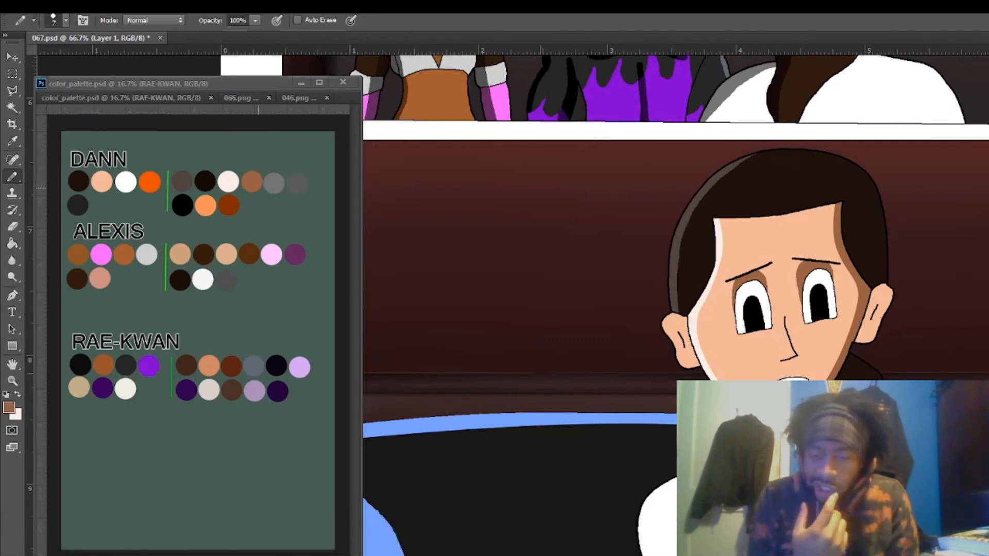
{"action": "key", "text": "w"}
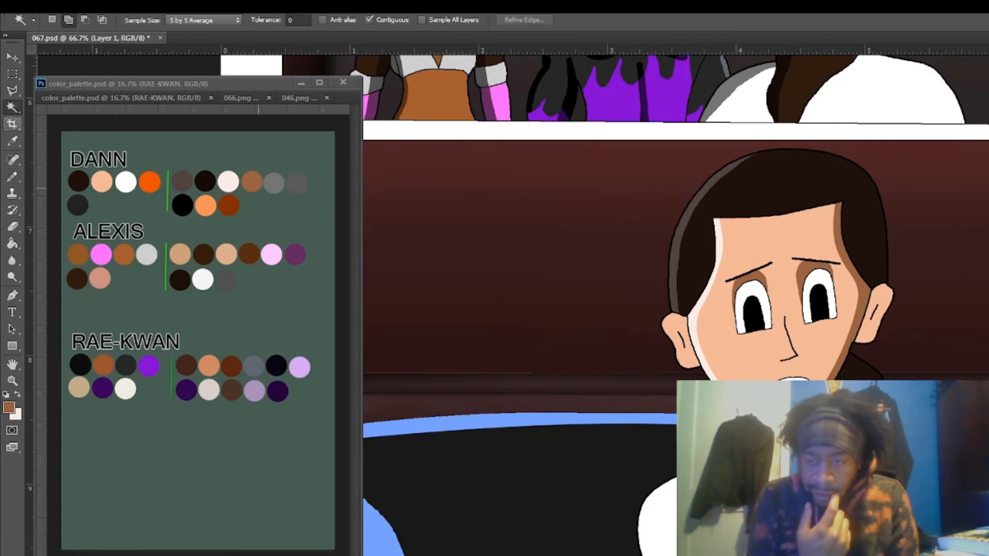
{"action": "key", "text": "alt+bracketright"}
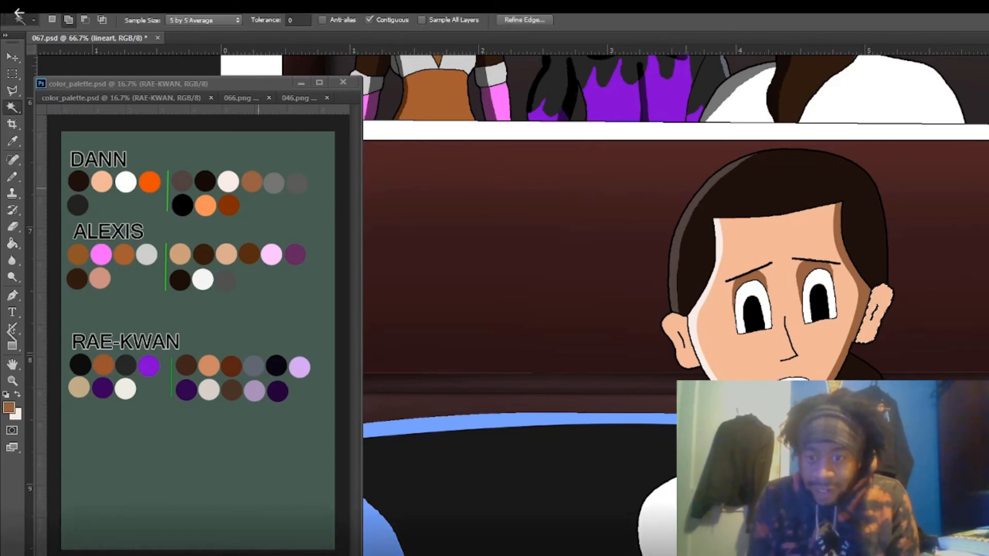
{"action": "left_click", "coordinate": [684, 339]}
{"action": "left_click", "coordinate": [874, 314]}
{"action": "key", "text": "alt+bracketleft"}
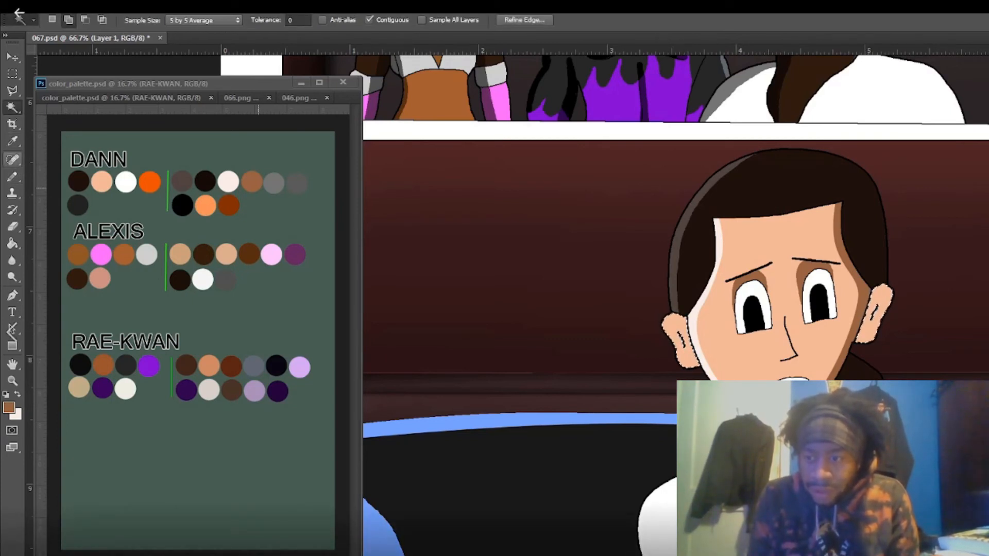
{"action": "key", "text": "i"}
{"action": "key", "text": "b"}
{"action": "key", "text": "ctrl+minus"}
{"action": "key", "text": "ctrl+minus"}
{"action": "key", "text": "ctrl+minus"}
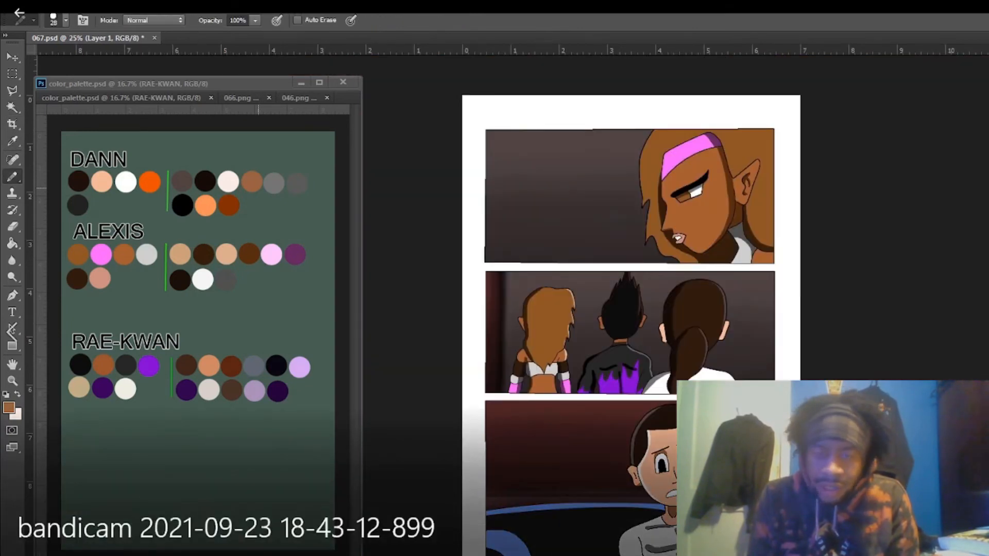